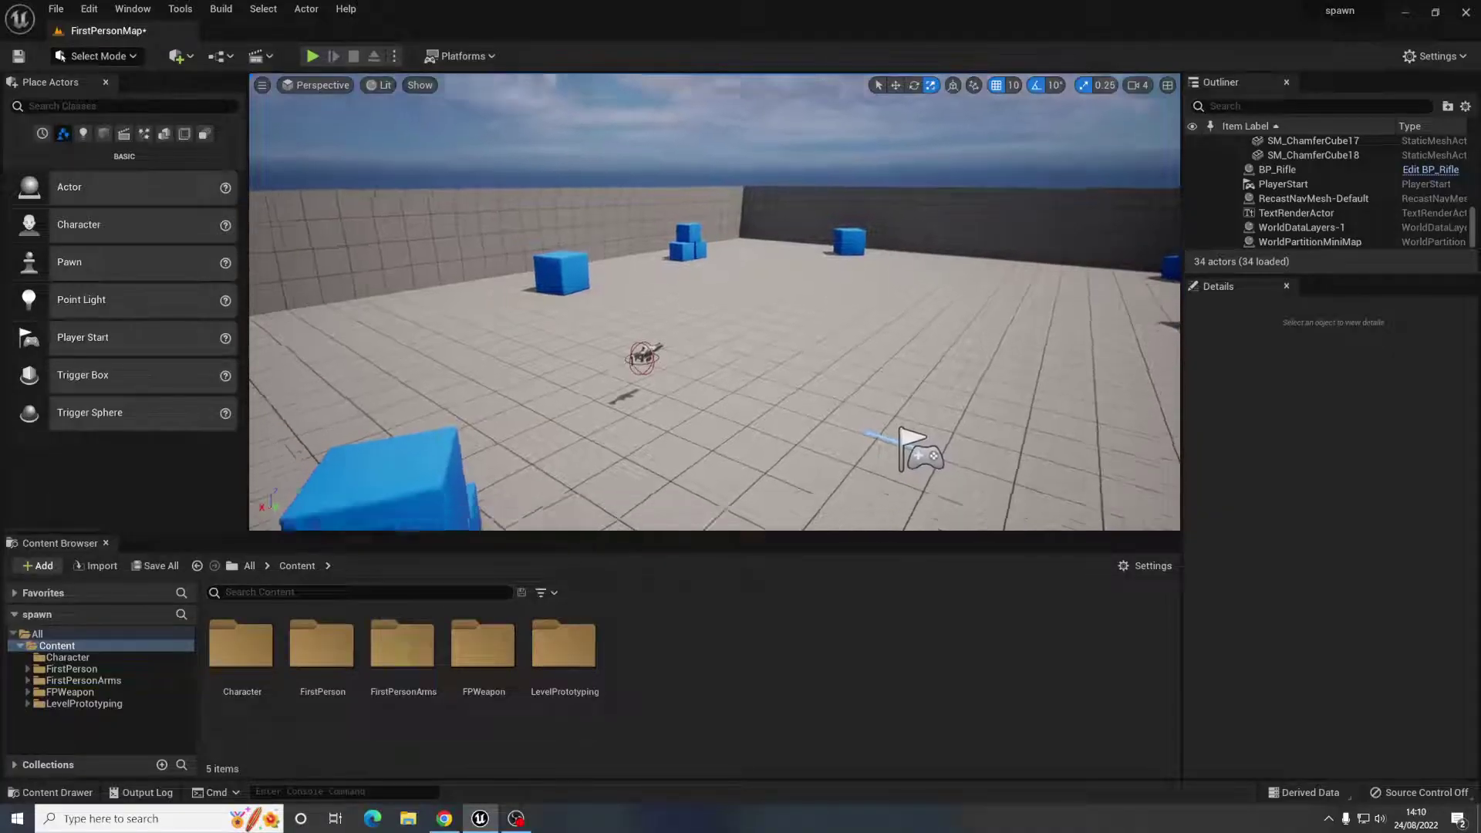
# - Look through the assets in the Character folder and return to the Content folder
pyautogui.press('w')
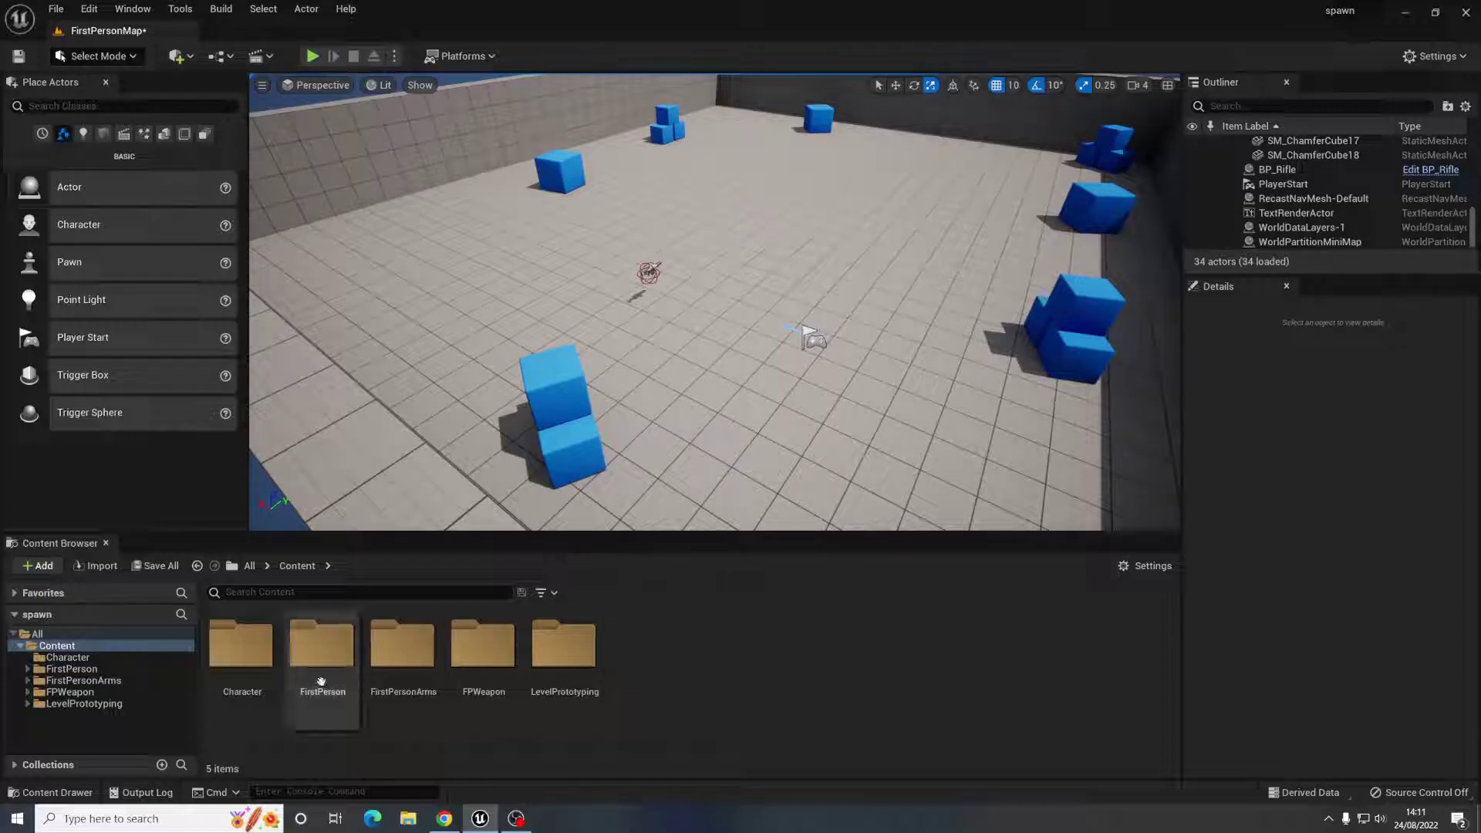
pyautogui.doubleClick(235, 656)
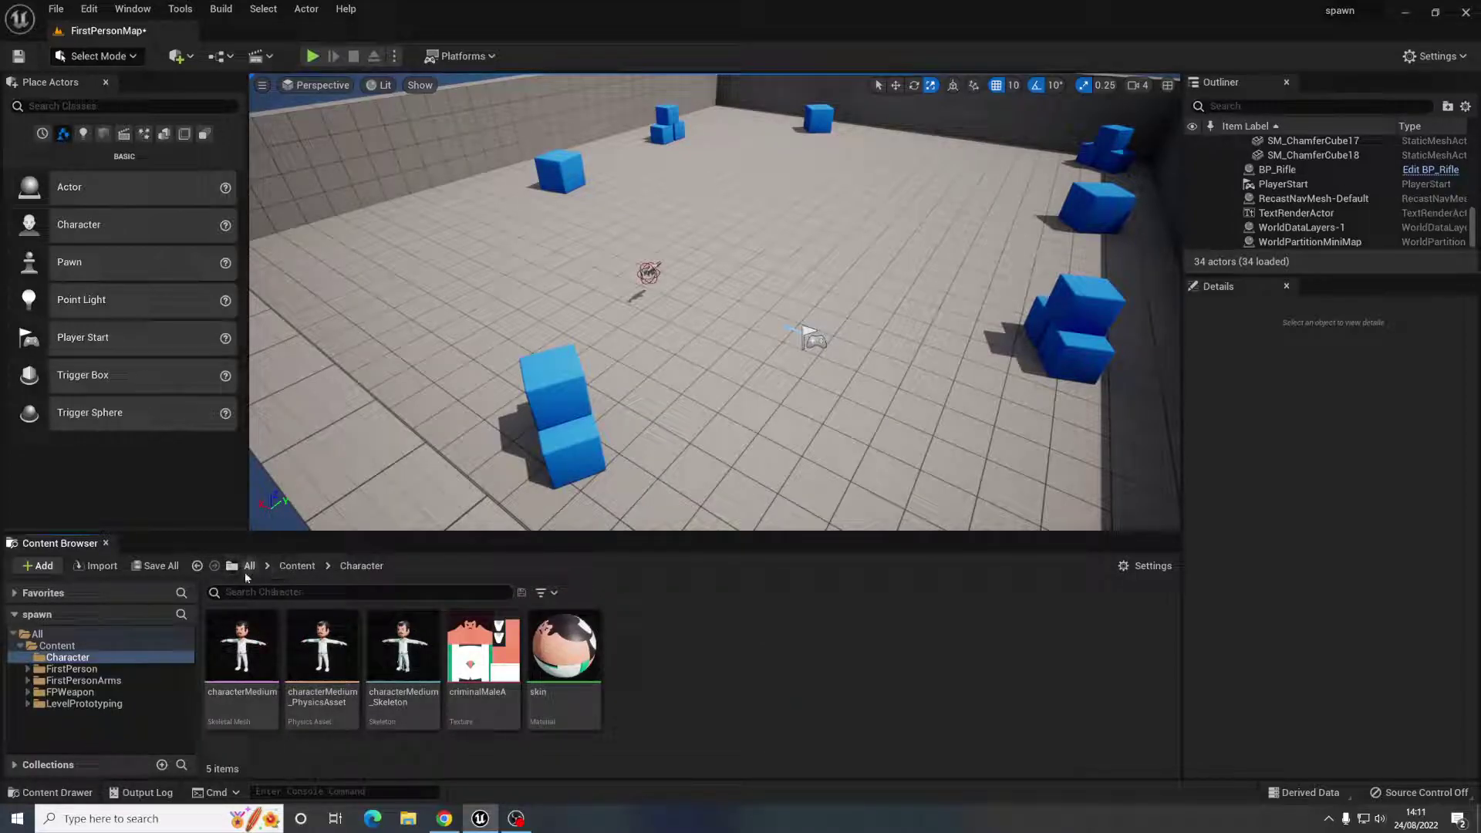
pyautogui.click(196, 565)
# - Switch to Chrome and browse both pages of Kenney's free 3D assets, looking for character packs
pyautogui.click(443, 818)
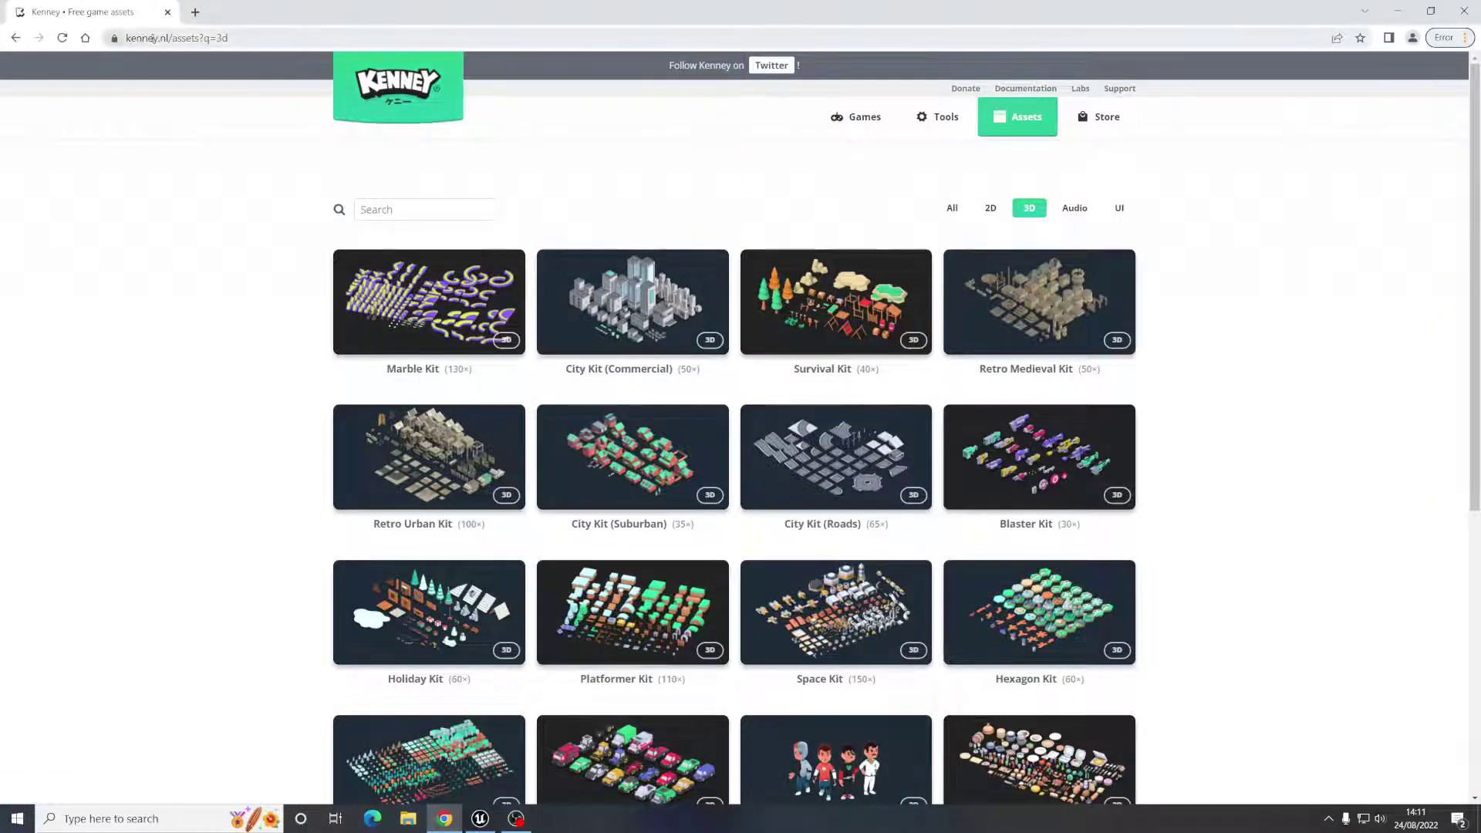
pyautogui.scroll(-2, 1057, 329)
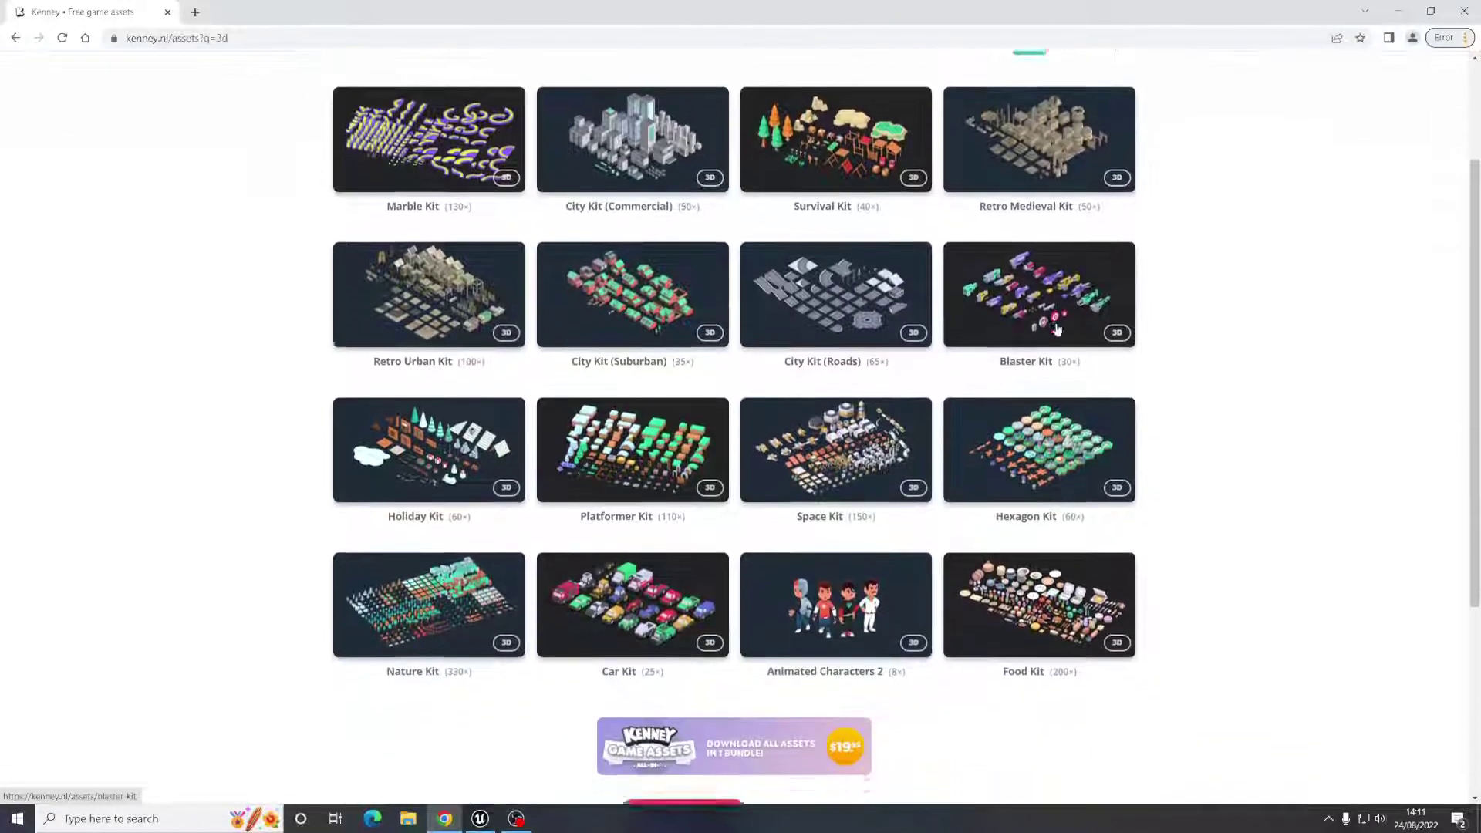
pyautogui.scroll(-2, 1056, 330)
pyautogui.scroll(4, 1049, 309)
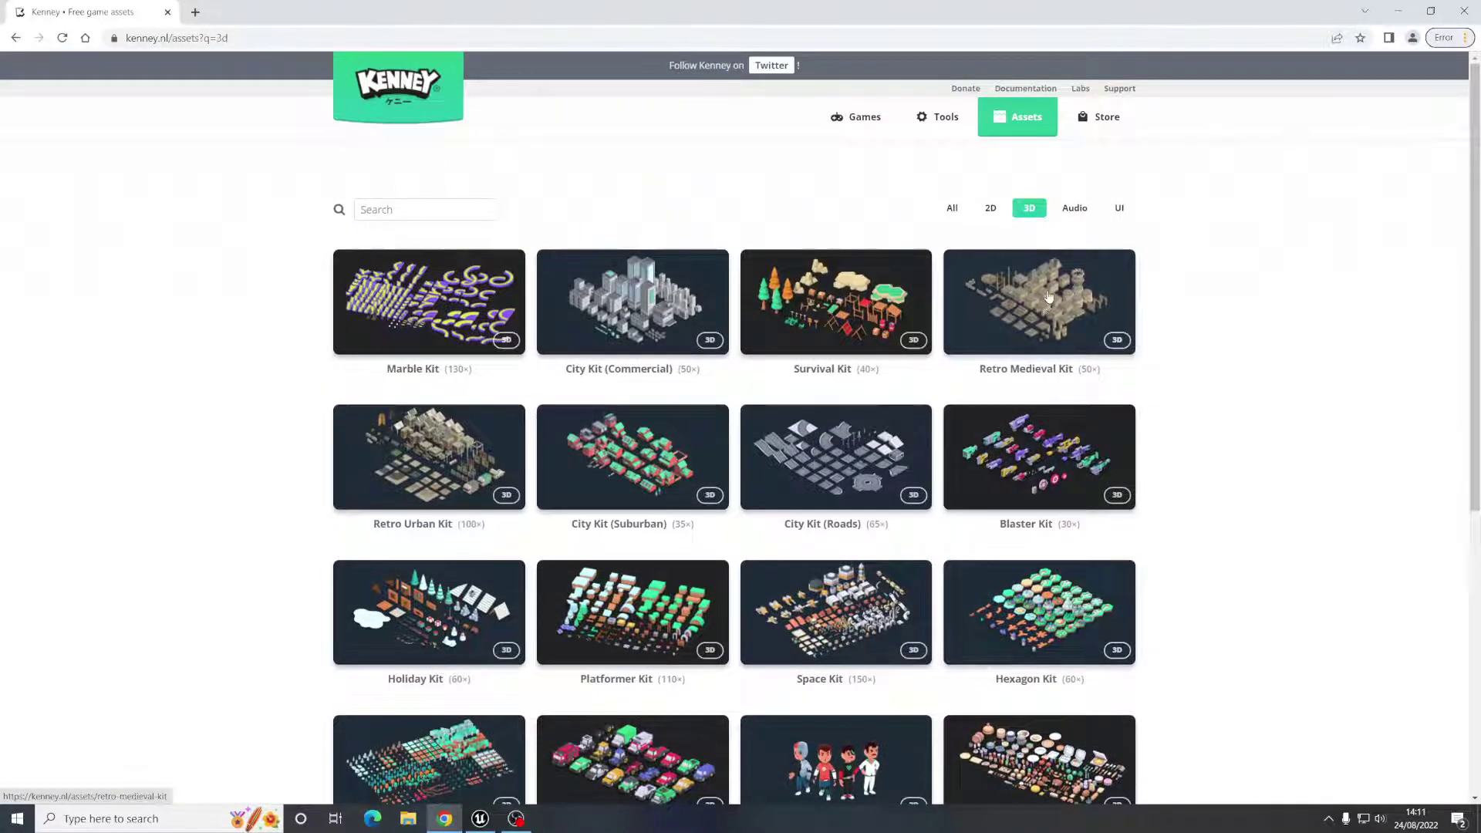
pyautogui.scroll(-5, 1067, 313)
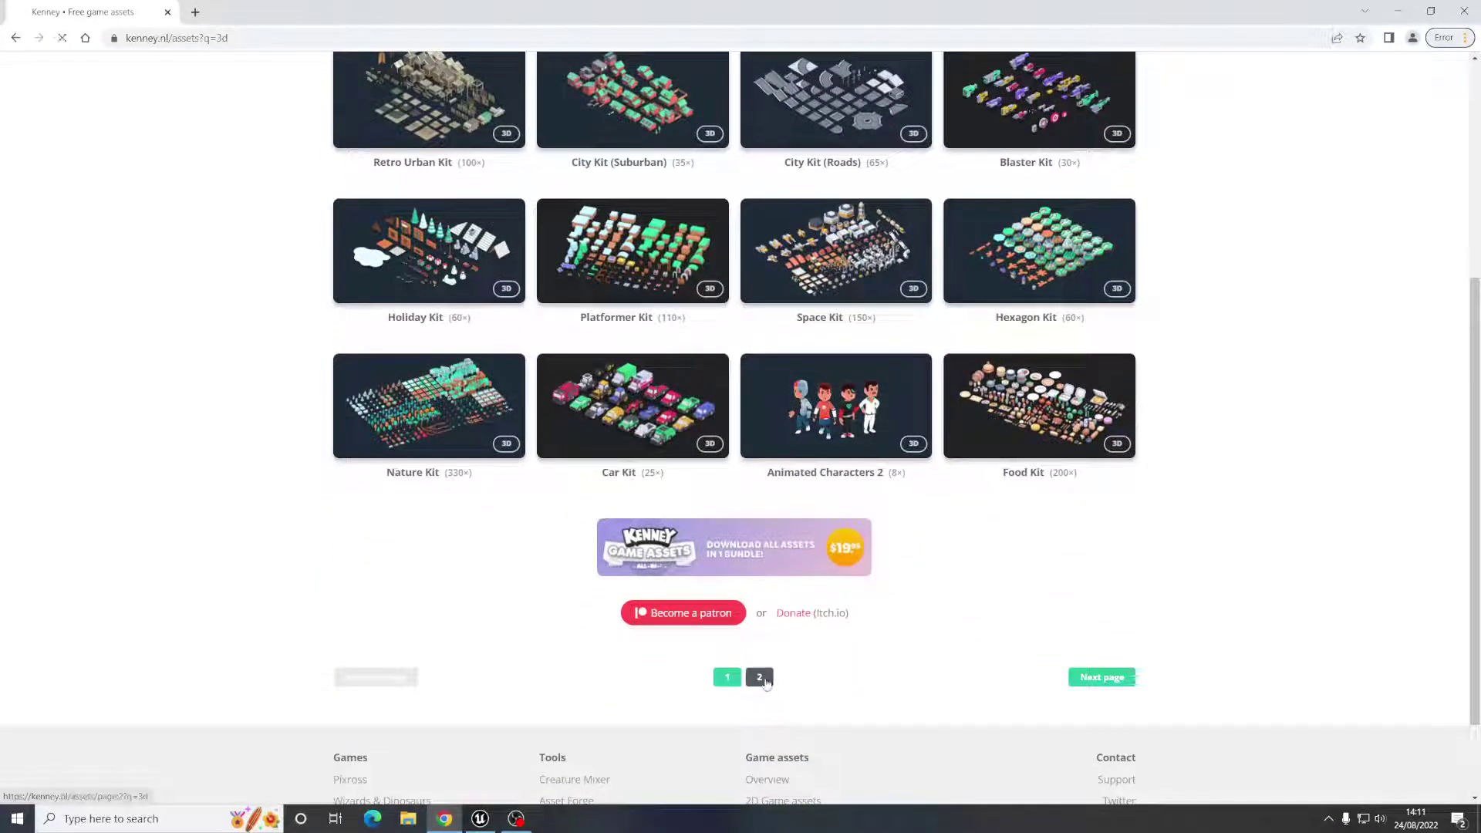
pyautogui.click(759, 676)
pyautogui.scroll(-3, 811, 420)
pyautogui.scroll(2, 812, 421)
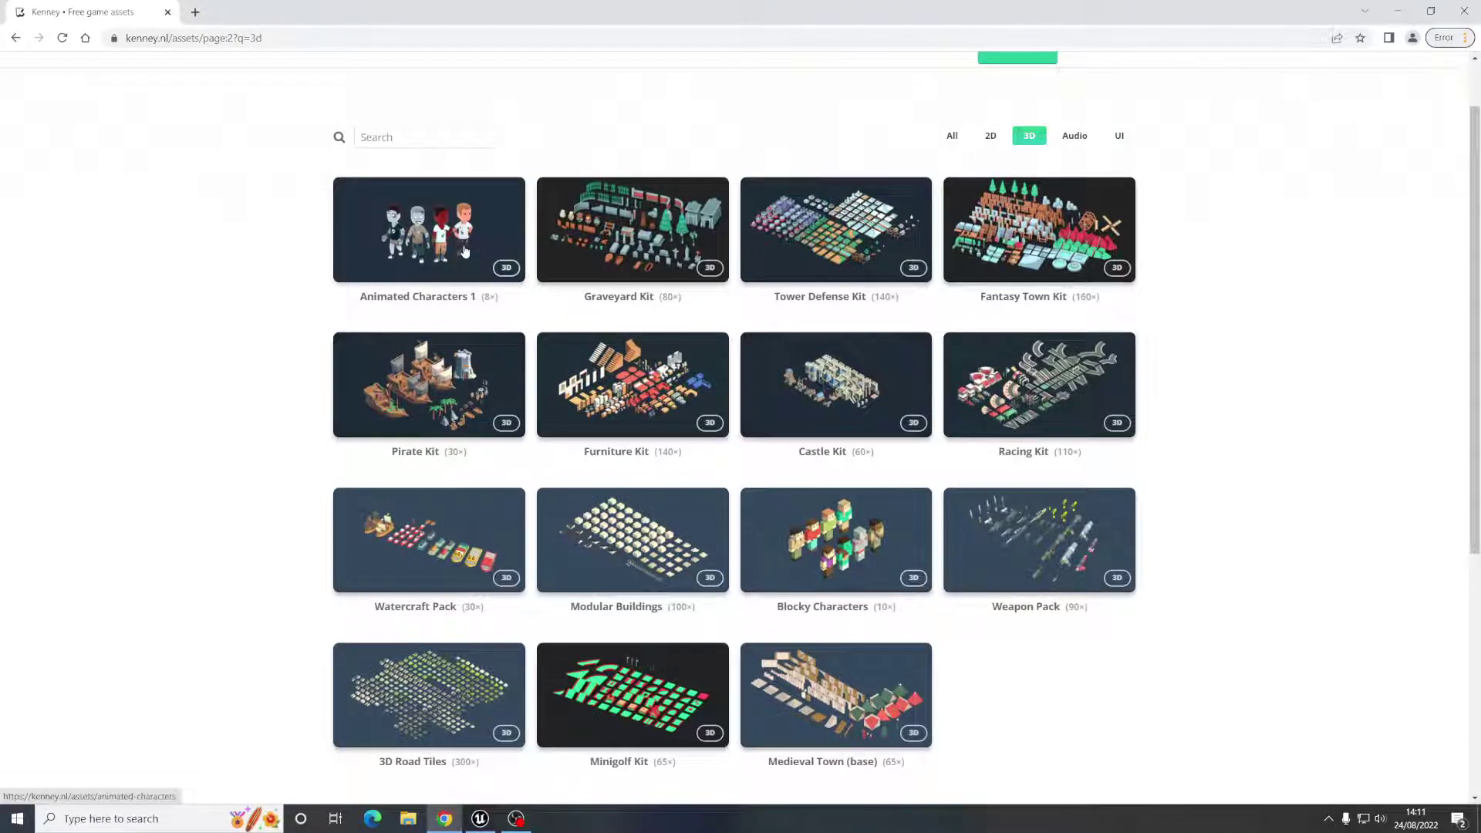
pyautogui.scroll(-4, 465, 251)
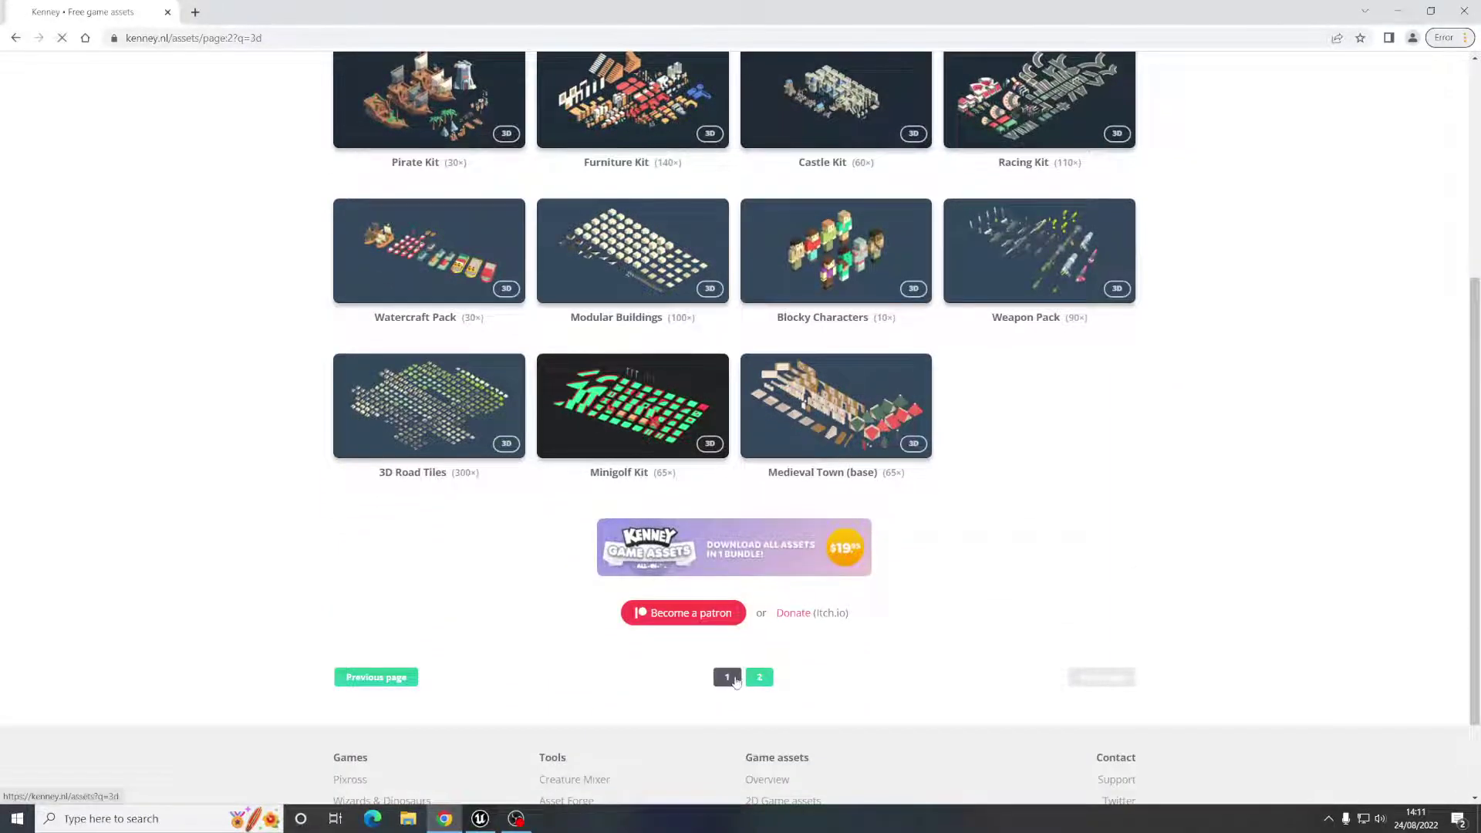
pyautogui.click(726, 678)
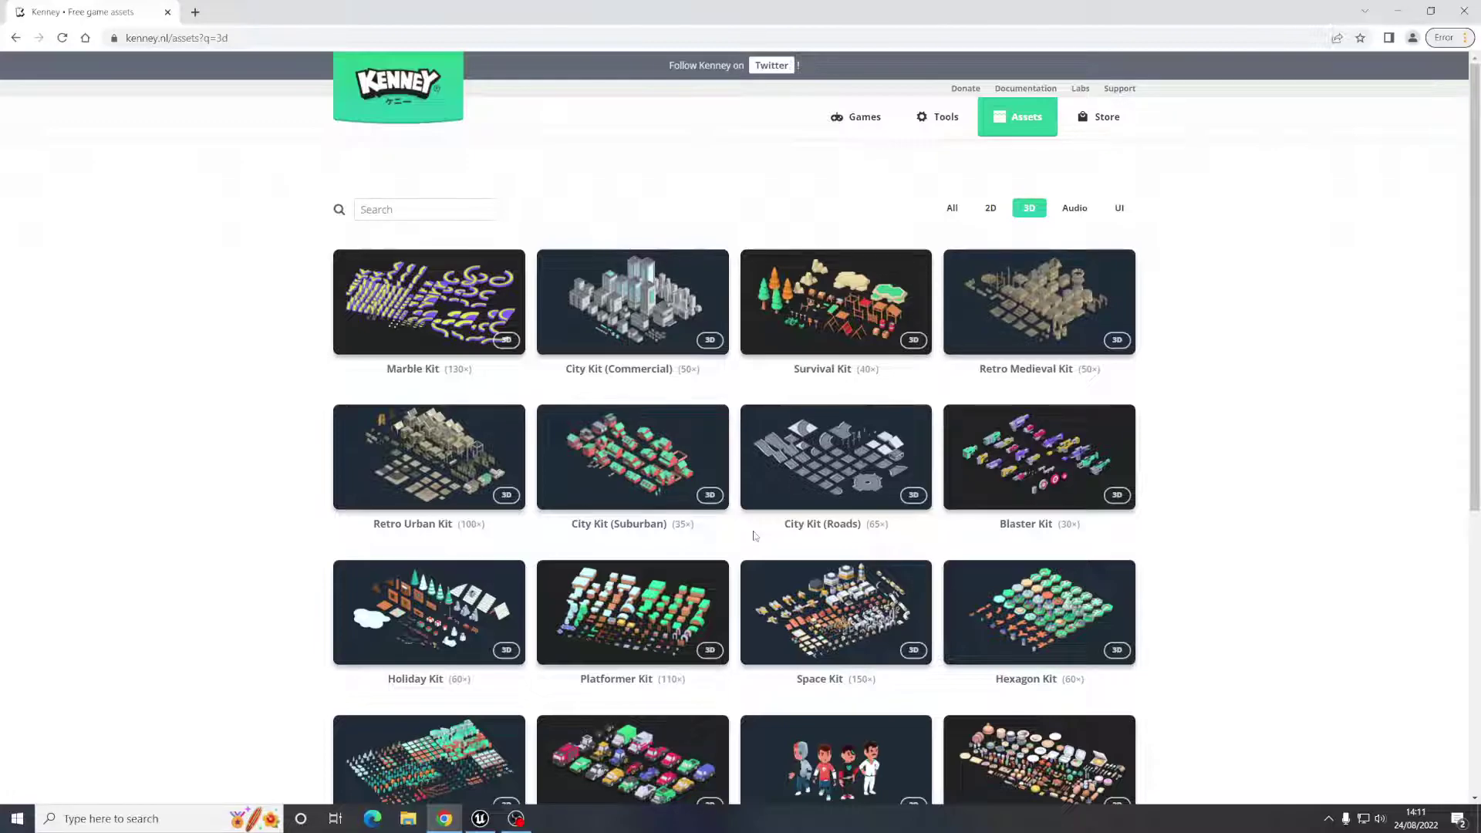
pyautogui.scroll(-1, 759, 540)
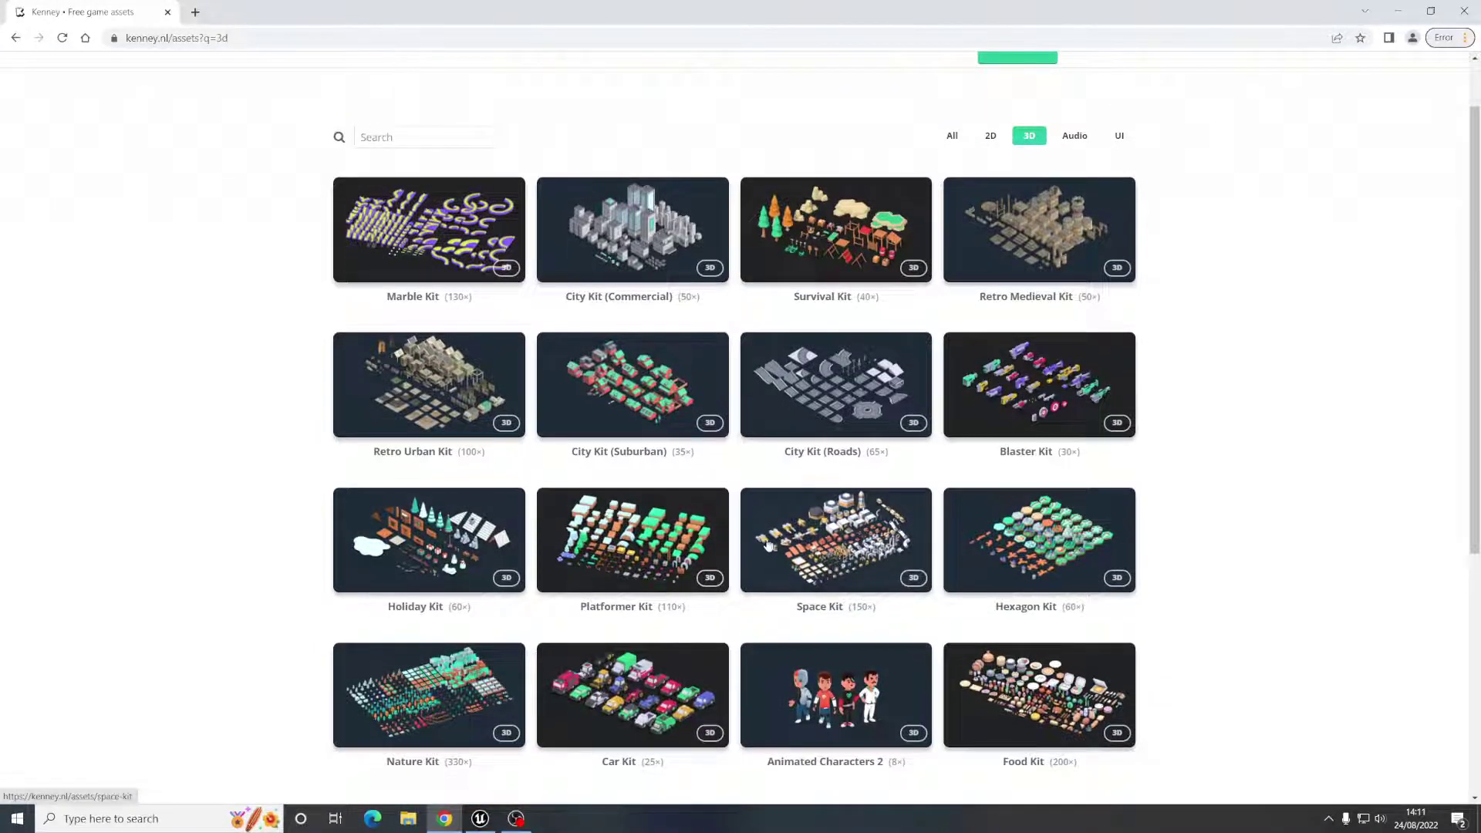
pyautogui.scroll(1, 655, 494)
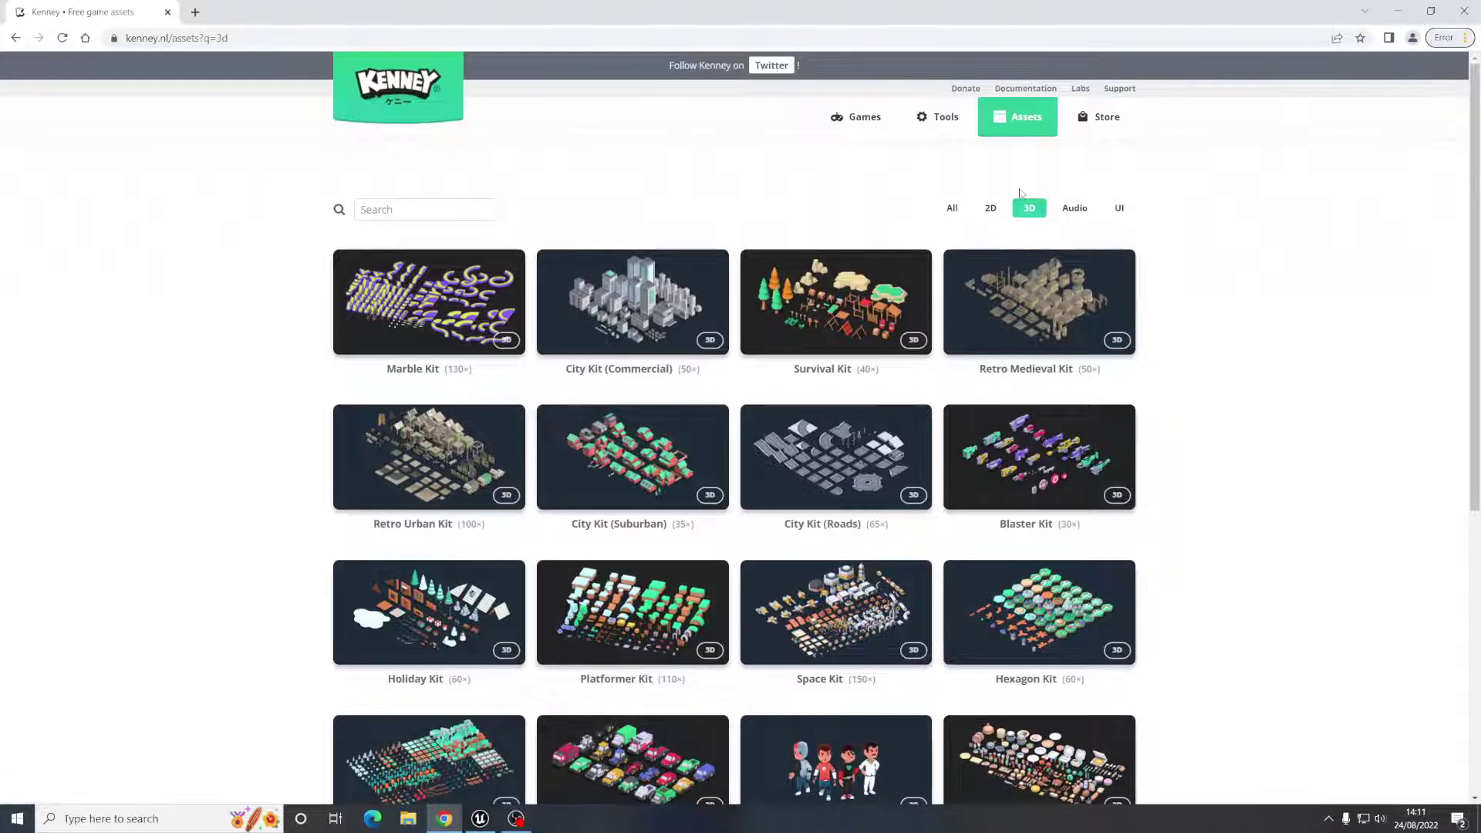
pyautogui.click(1397, 11)
pyautogui.moveTo(714, 324)
pyautogui.mouseDown(button='right')
pyautogui.moveTo(714, 270)
pyautogui.moveTo(714, 301)
pyautogui.mouseUp(button='right')
pyautogui.click(678, 700)
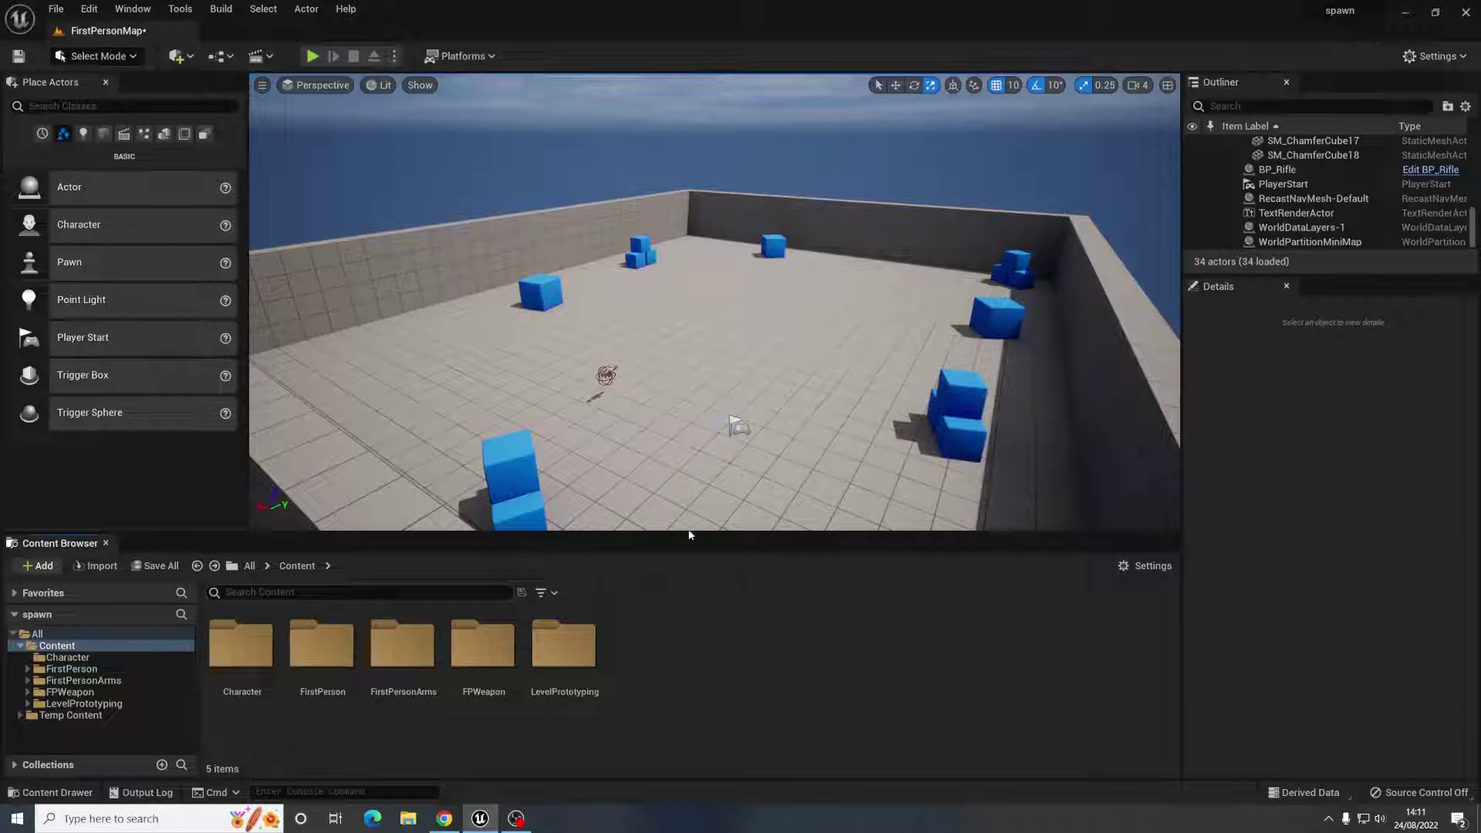
pyautogui.press('d')
pyautogui.moveTo(665, 360); pyautogui.dragTo(665, 313, button='right')
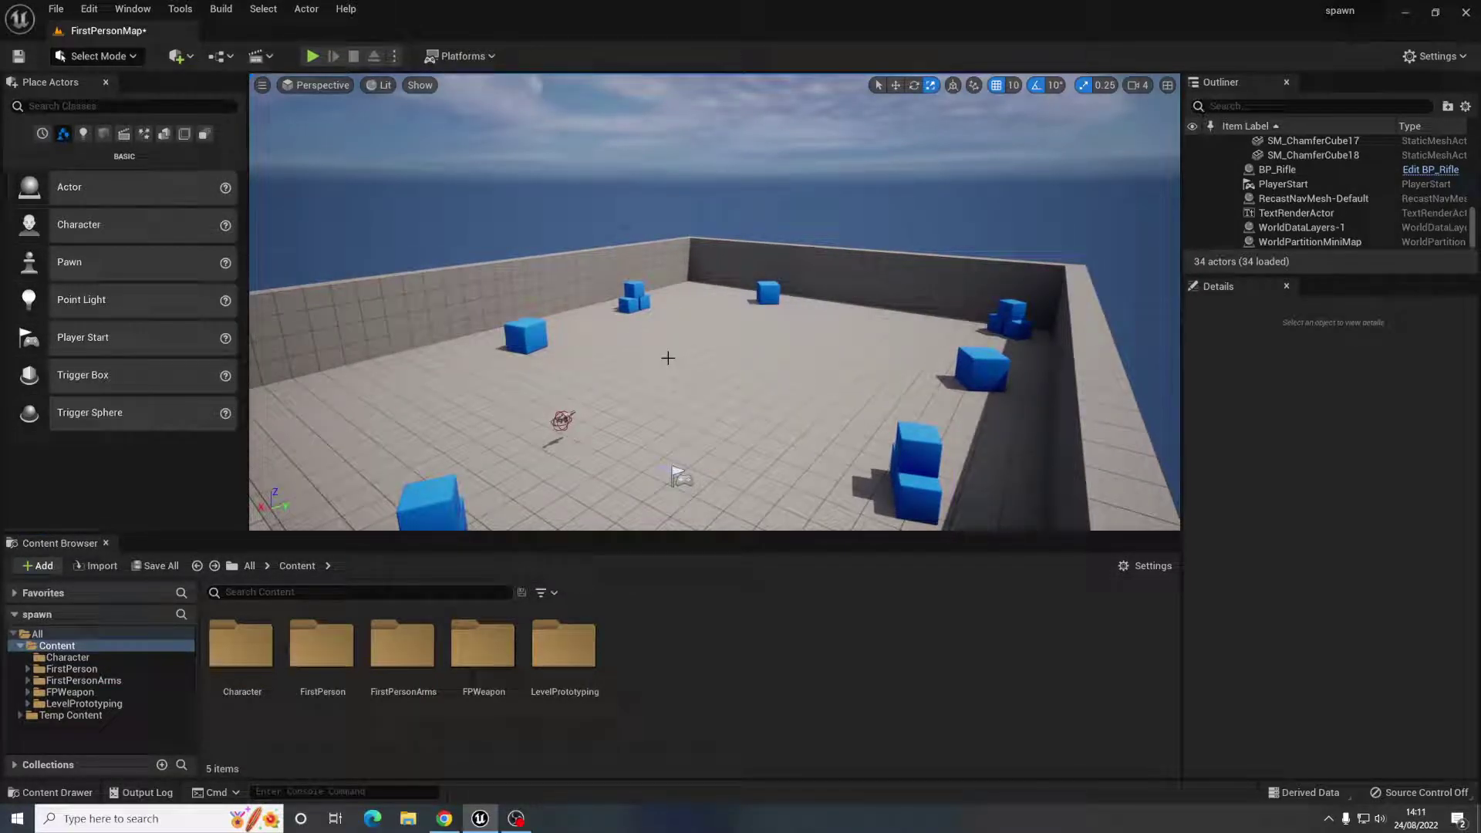
# - Create a Blueprint Class with Character as its parent in the Content folder and name it EnemyAI
pyautogui.rightClick(664, 657)
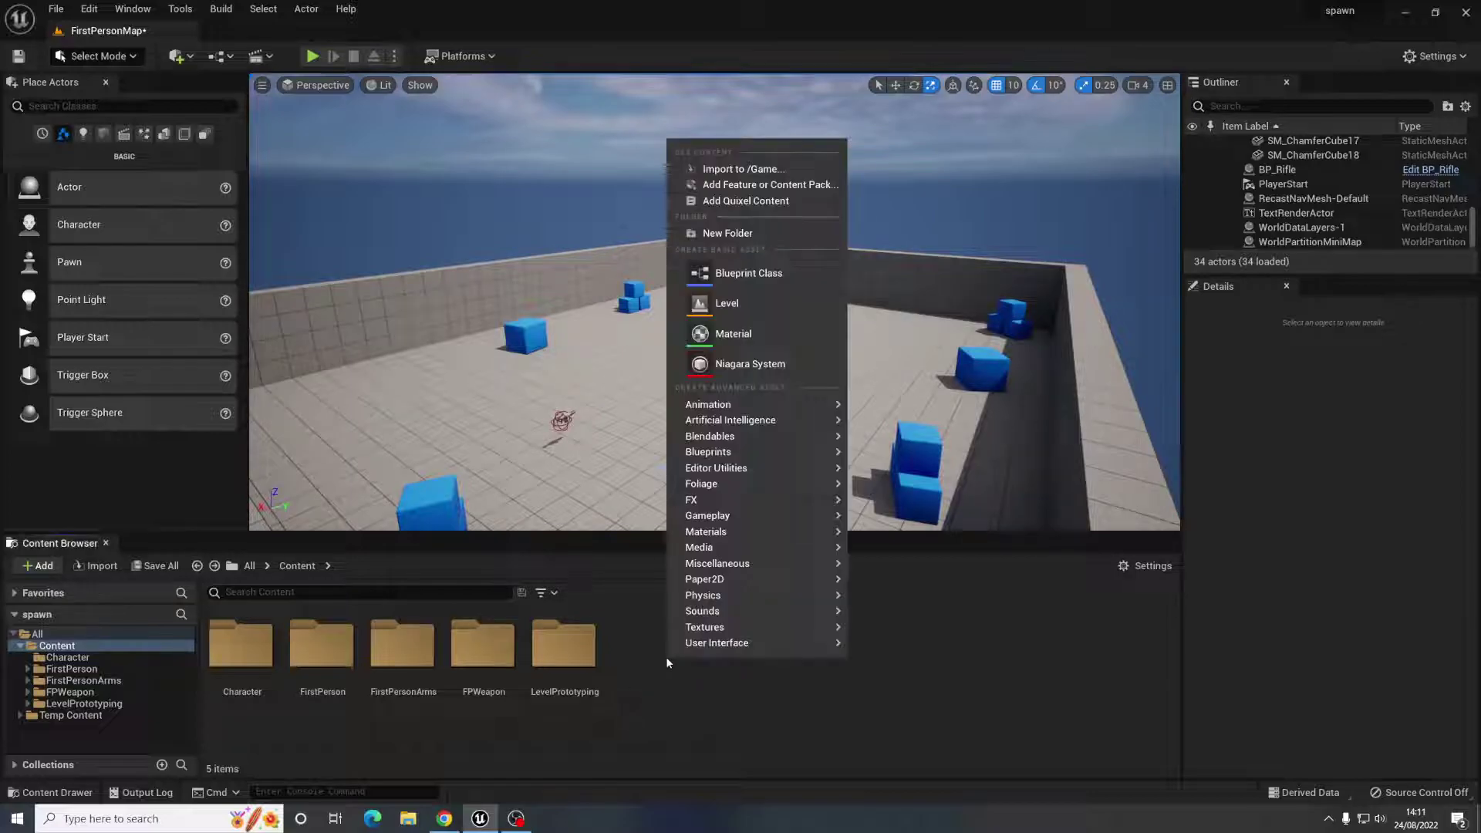
pyautogui.click(694, 274)
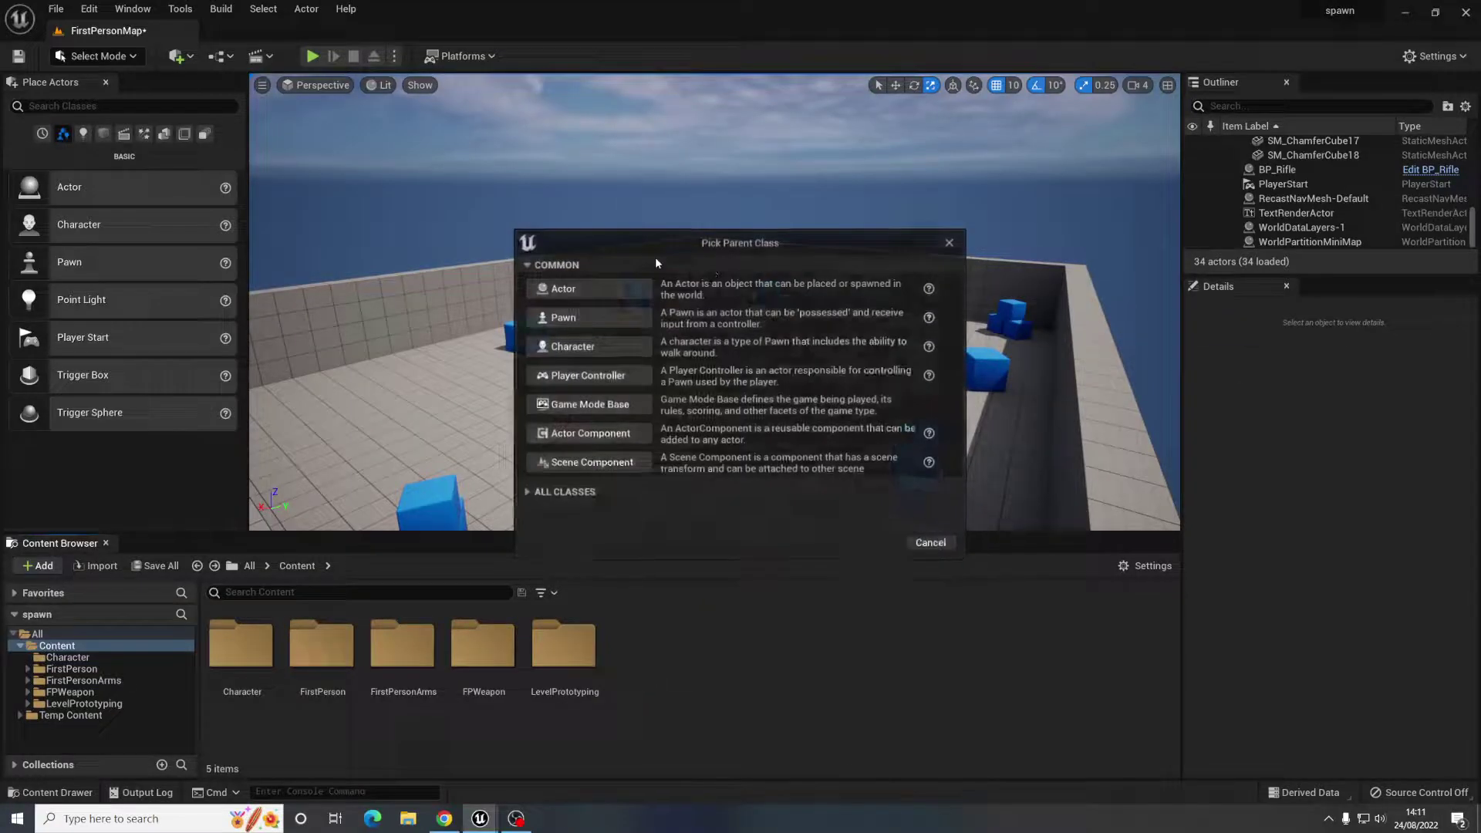
pyautogui.click(589, 347)
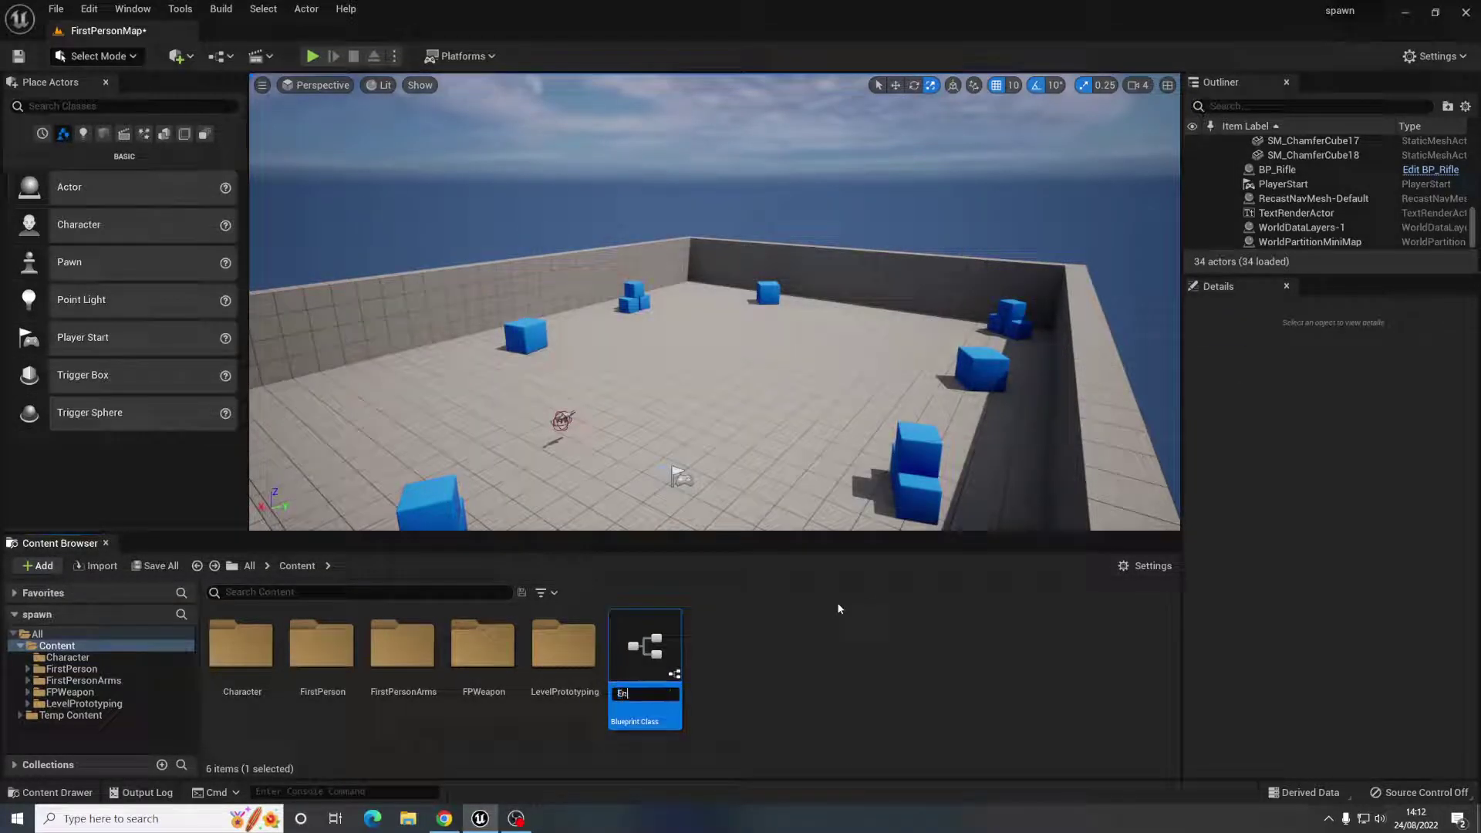
pyautogui.press('Return')
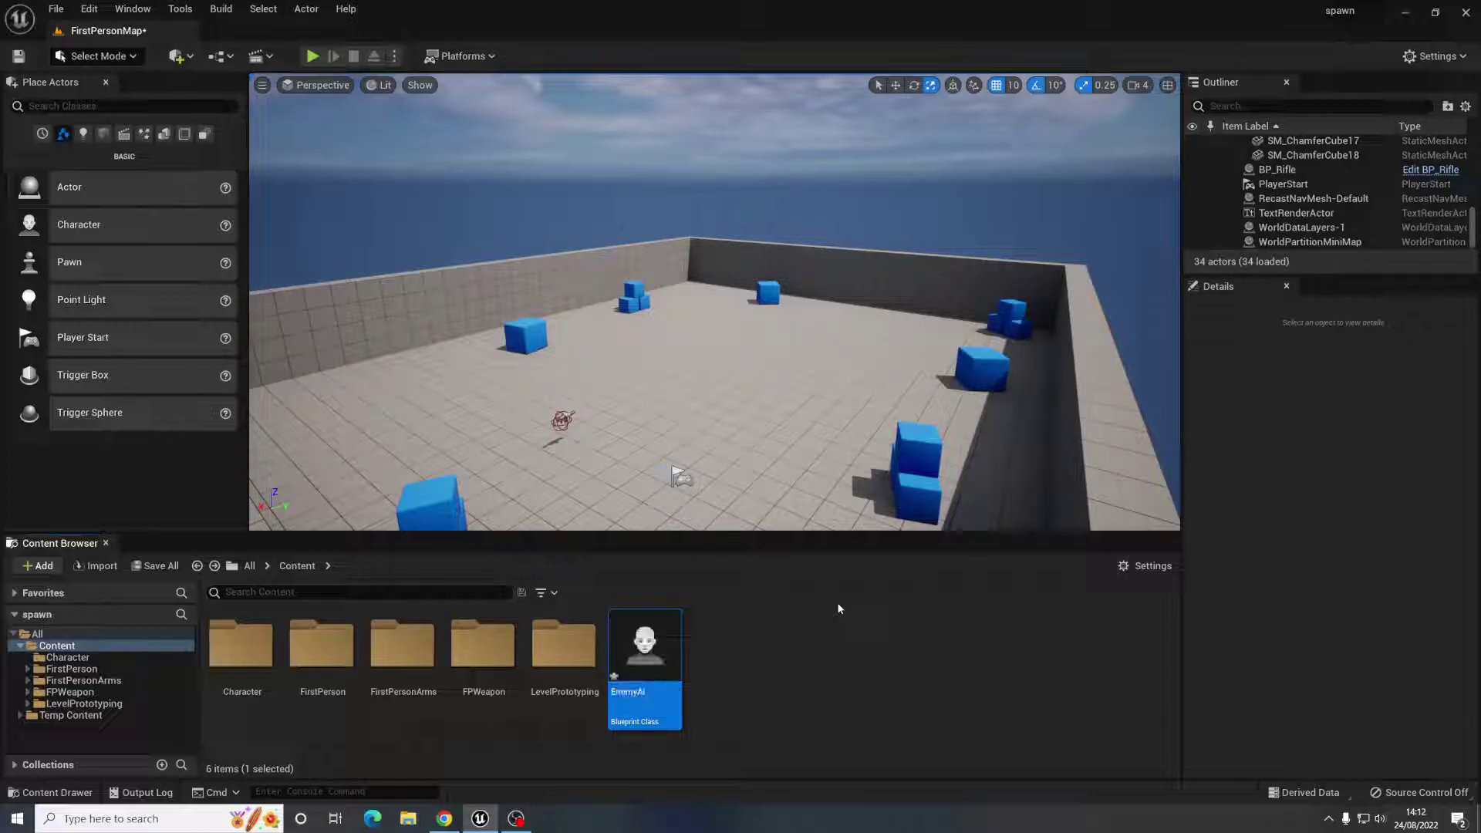
# - Open the EnemyAI blueprint and assign the characterMedium skeletal mesh to its Mesh component
pyautogui.doubleClick(646, 644)
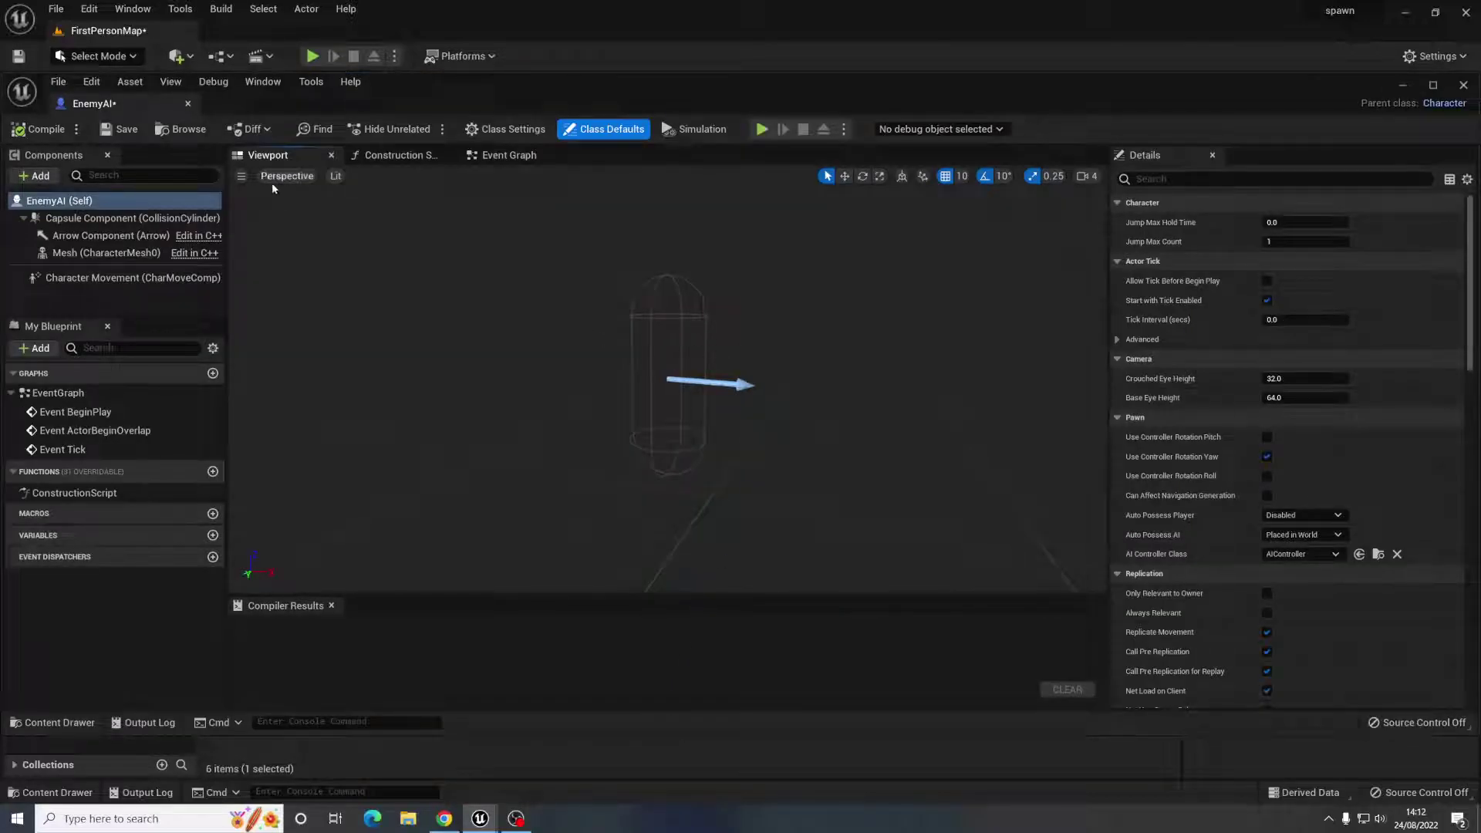
pyautogui.click(95, 254)
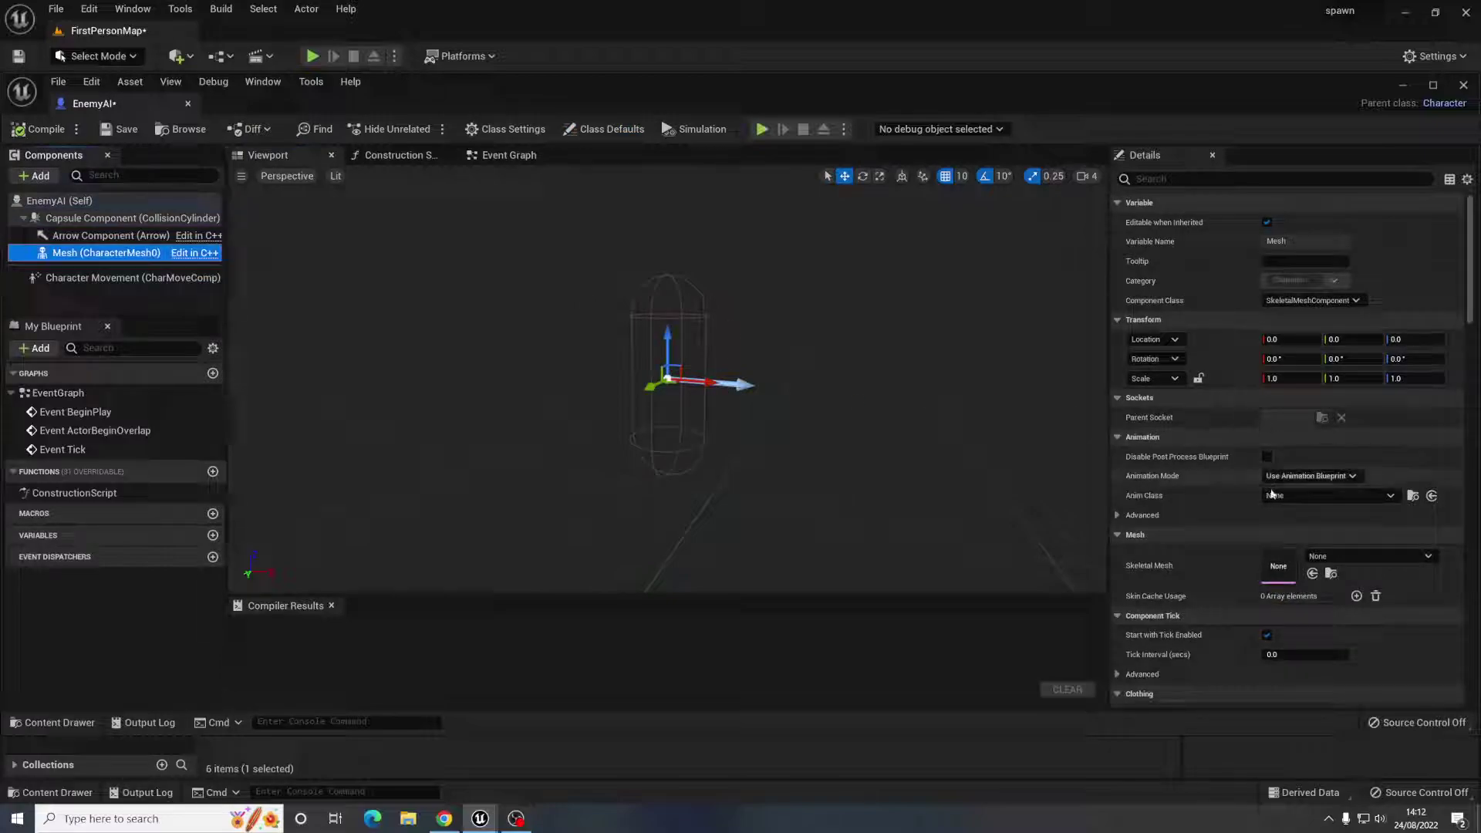
pyautogui.click(1365, 556)
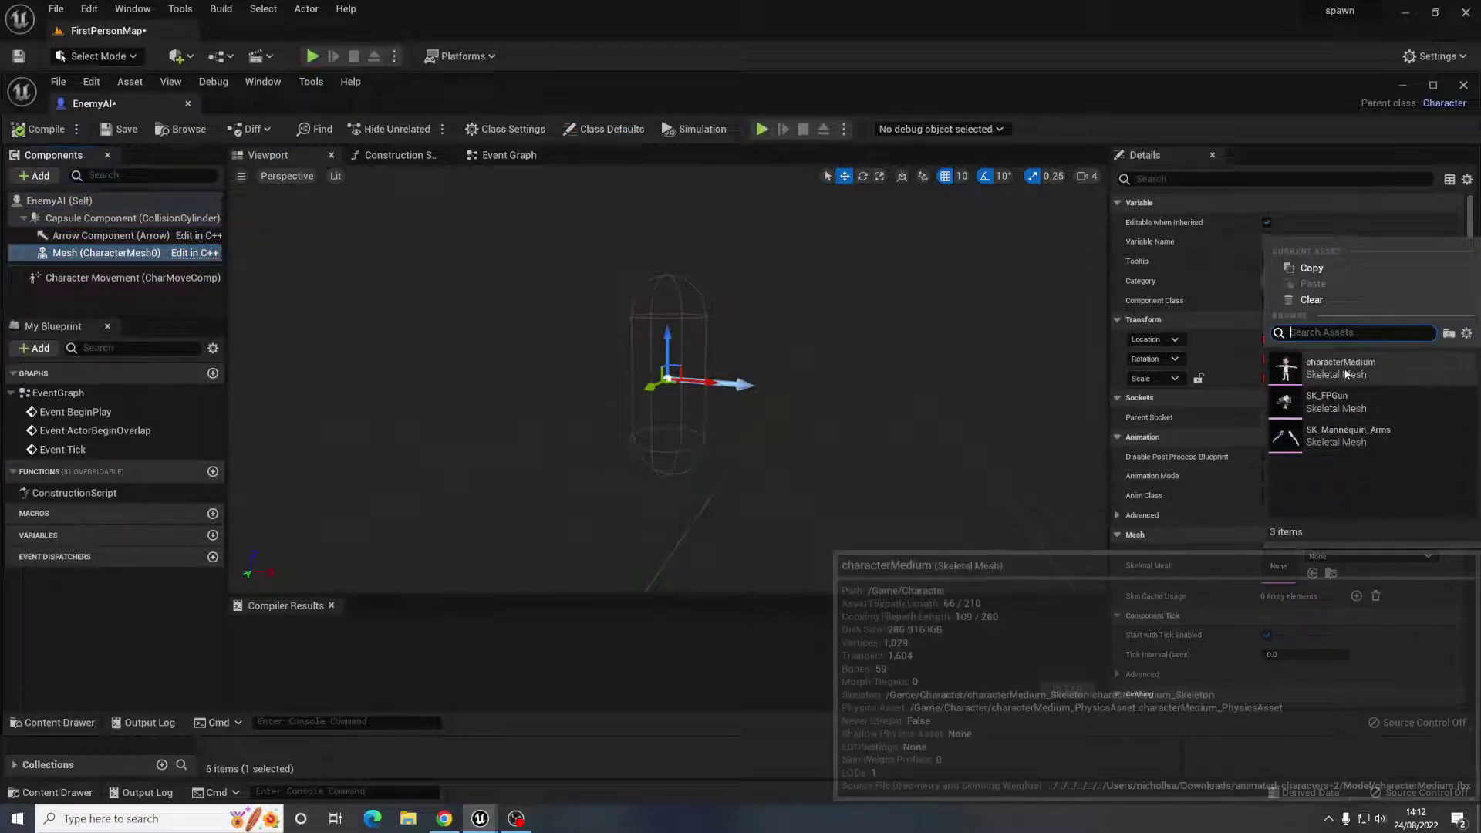
pyautogui.click(1334, 394)
# - Lower the character mesh to a Z location of -90
pyautogui.moveTo(915, 372)
pyautogui.mouseDown(button='right')
pyautogui.moveTo(879, 401)
pyautogui.moveTo(895, 370)
pyautogui.mouseUp(button='right')
pyautogui.press('s')
pyautogui.moveTo(684, 340); pyautogui.dragTo(684, 411)
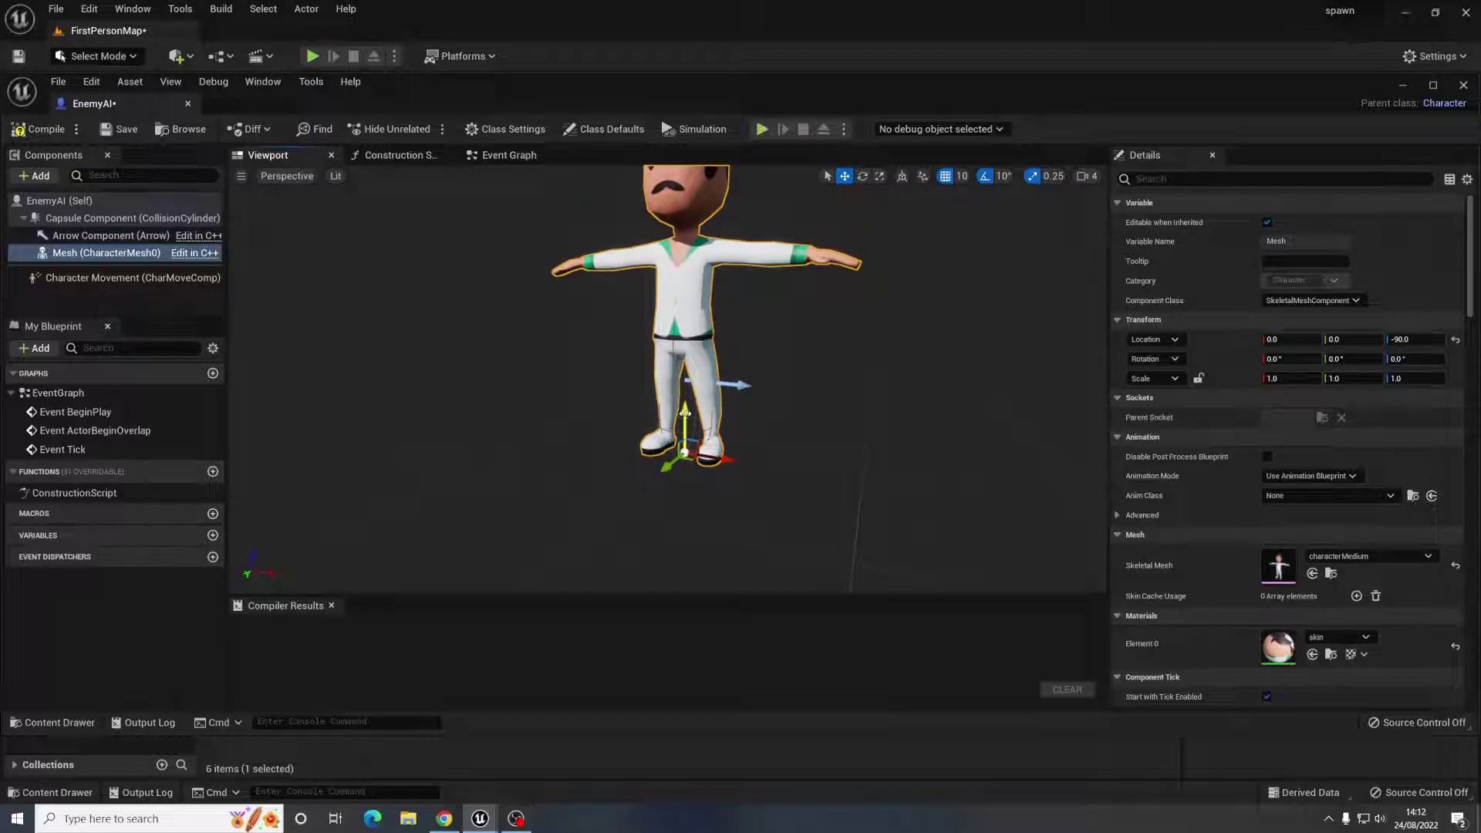
# - Scale the character mesh to 0.5 on the X, Y and Z axes
pyautogui.click(1288, 378)
pyautogui.write('0.5')
pyautogui.press('Return')
pyautogui.click(1346, 378)
pyautogui.write('0.5')
pyautogui.press('Return')
pyautogui.click(1408, 379)
pyautogui.write('0')
pyautogui.press('Return')
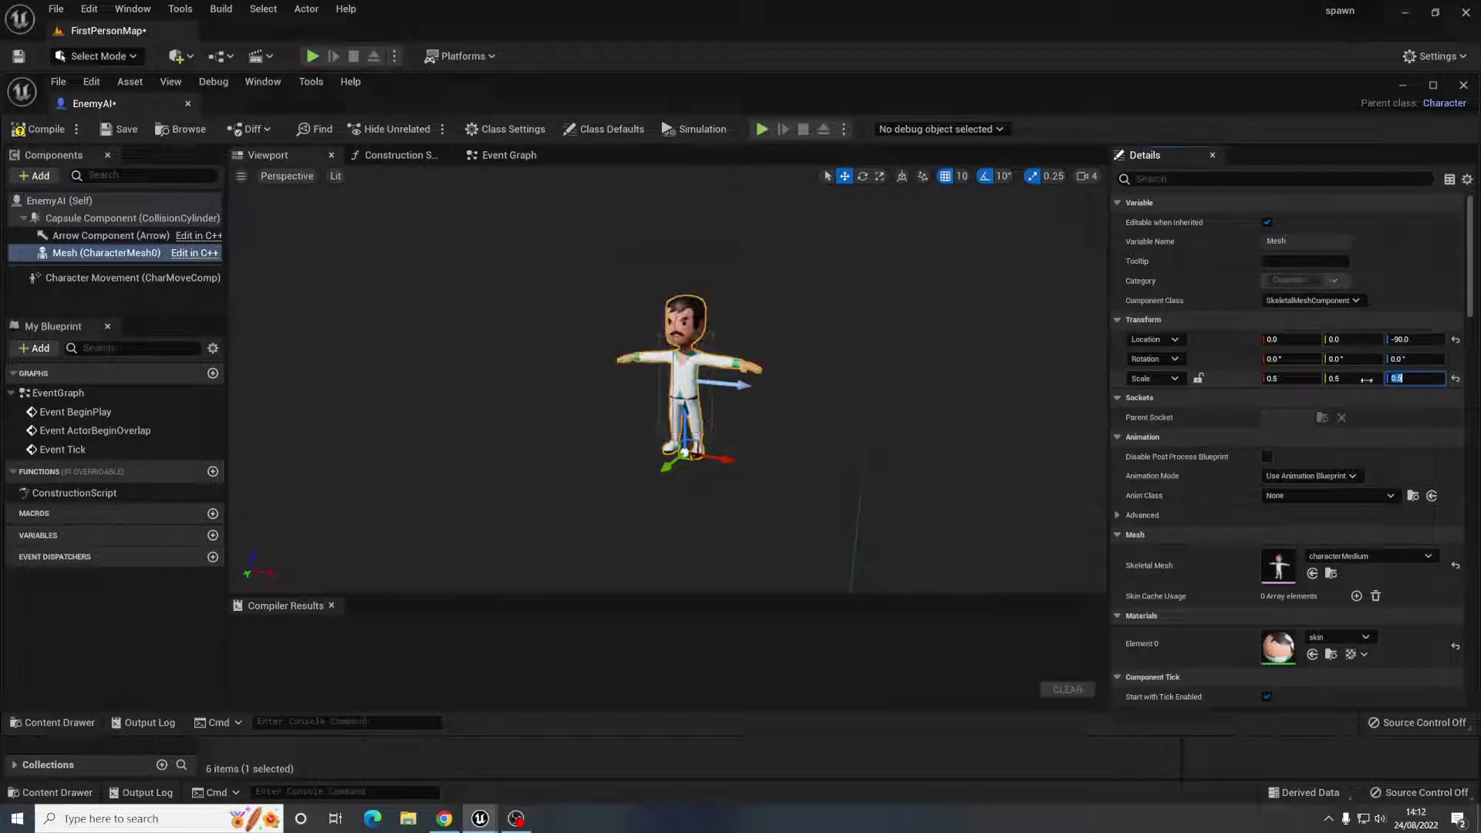
# - Rotate the character mesh to -90° about Z so it faces along the arrow, and compile the blueprint
pyautogui.moveTo(768, 389); pyautogui.dragTo(745, 389, button='right')
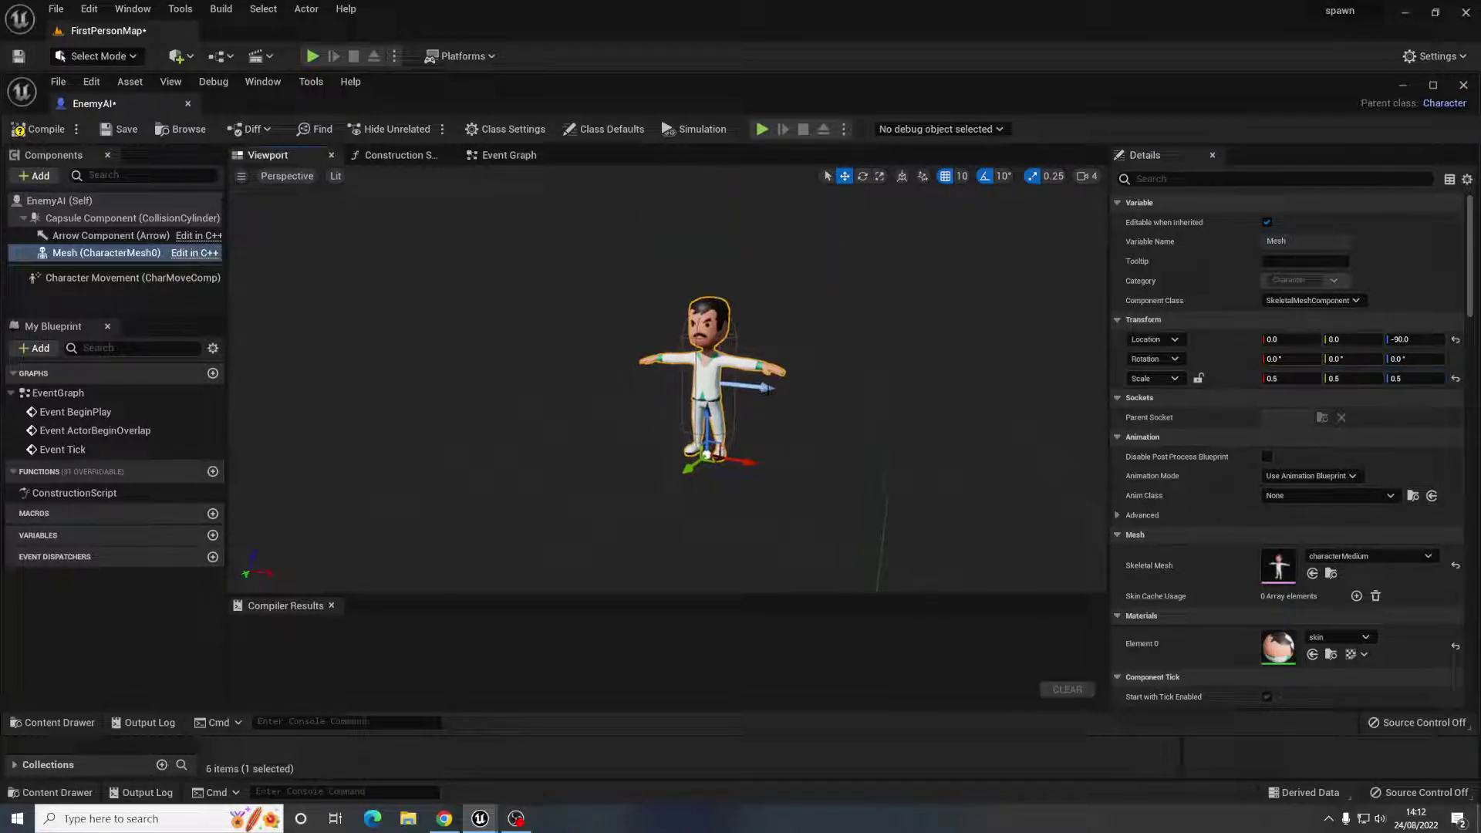
pyautogui.press('e')
pyautogui.moveTo(727, 473); pyautogui.dragTo(875, 481)
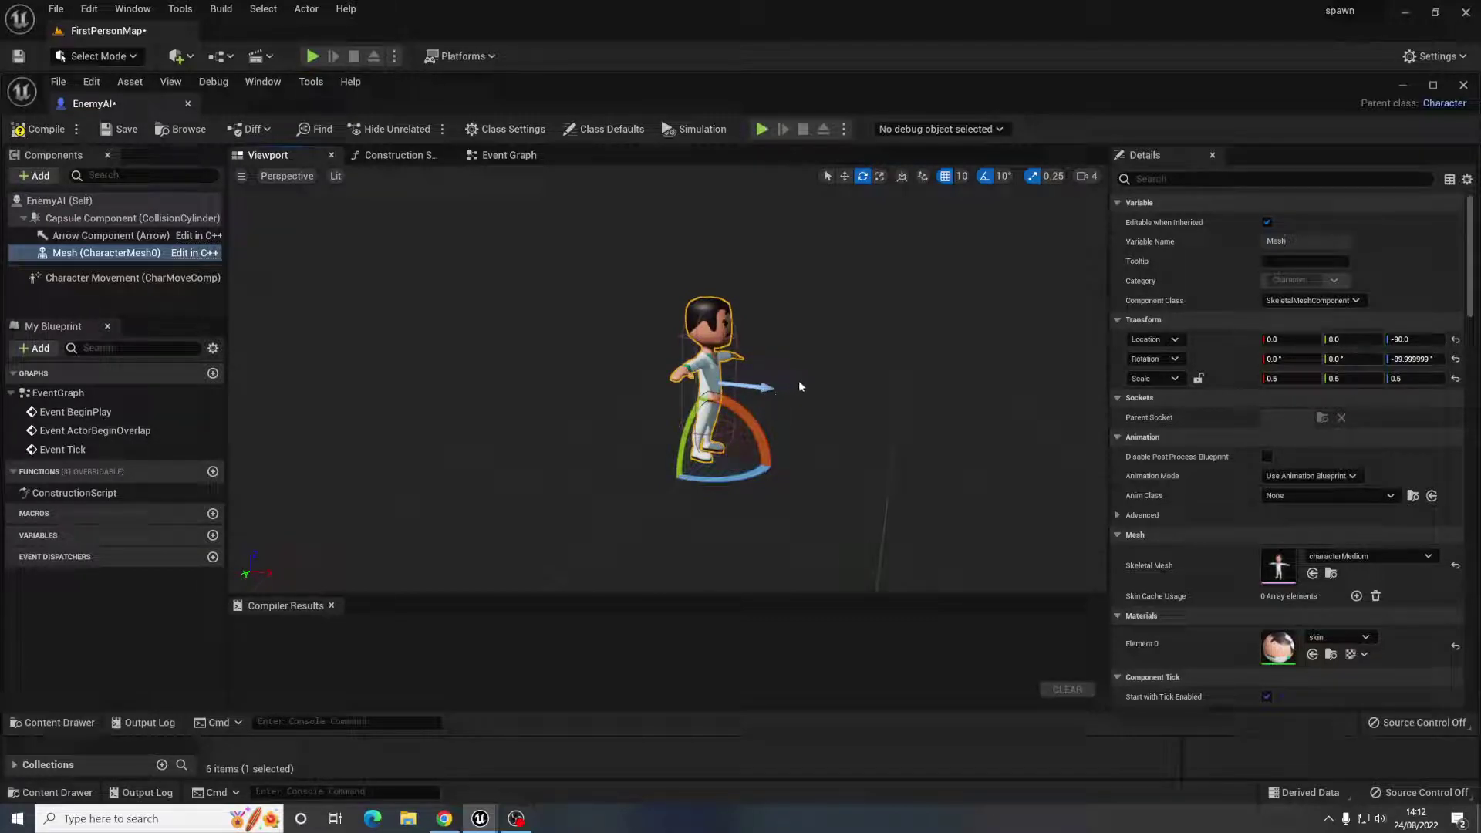
pyautogui.click(37, 129)
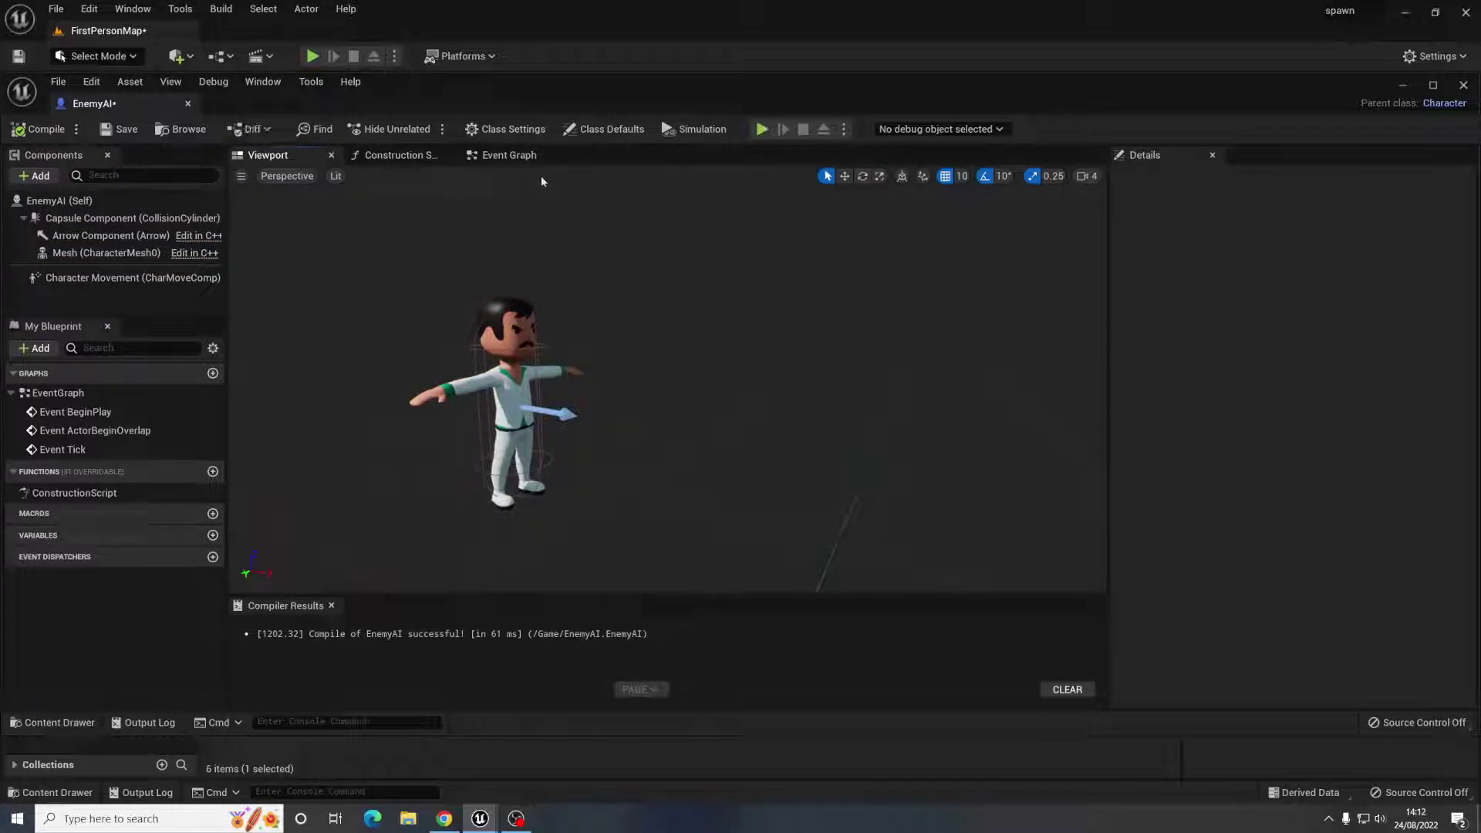
# - Delete the ActorBeginOverlap and Tick events from EnemyAI's Event Graph
pyautogui.click(526, 158)
pyautogui.moveTo(523, 324); pyautogui.dragTo(793, 537)
pyautogui.press('Delete')
# - Add a Cast To BP_FirstPersonCharacter node executed from Event BeginPlay
pyautogui.moveTo(846, 343); pyautogui.dragTo(618, 429, button='right')
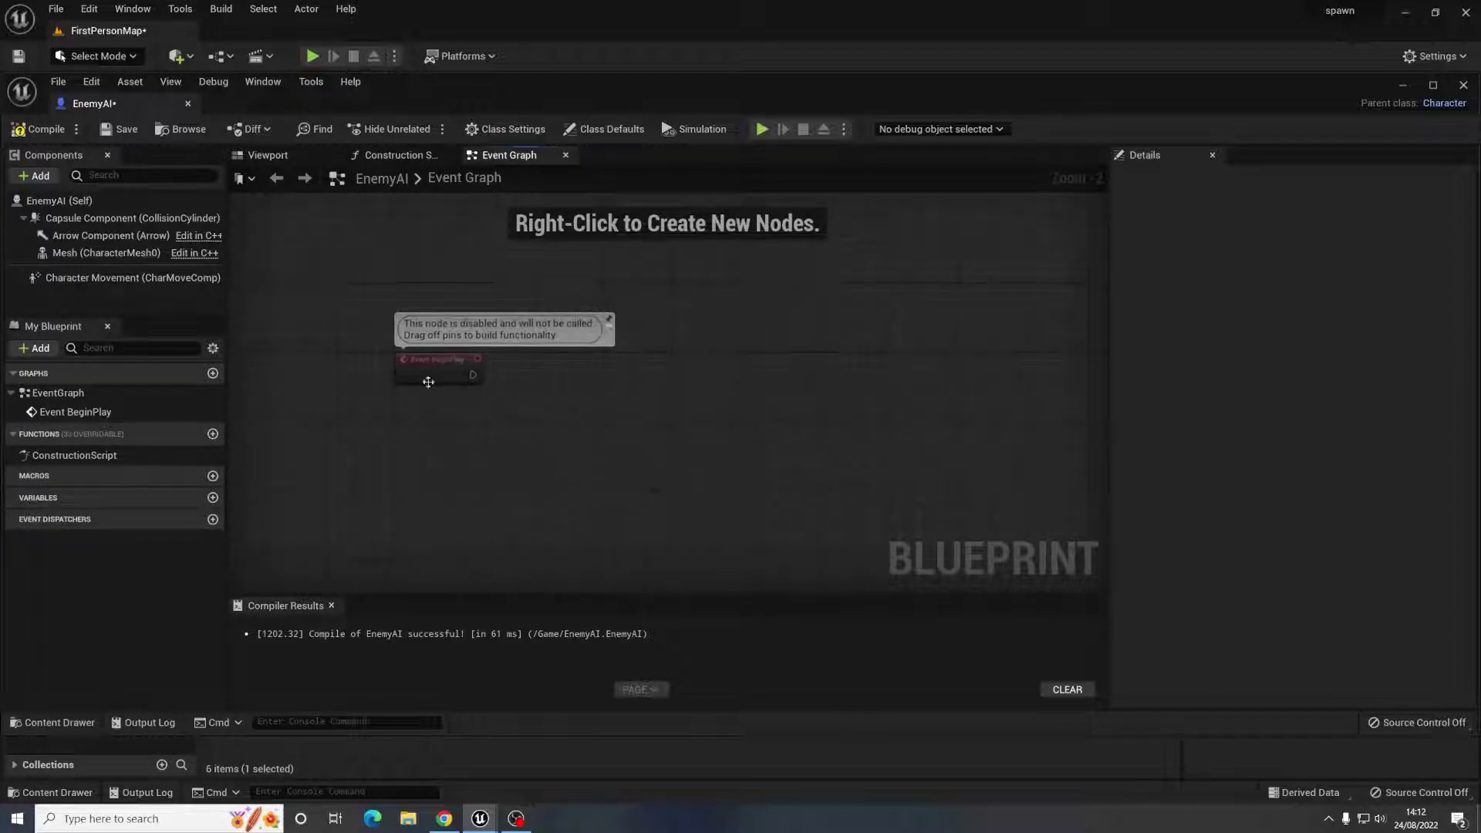
pyautogui.moveTo(432, 365); pyautogui.dragTo(552, 340)
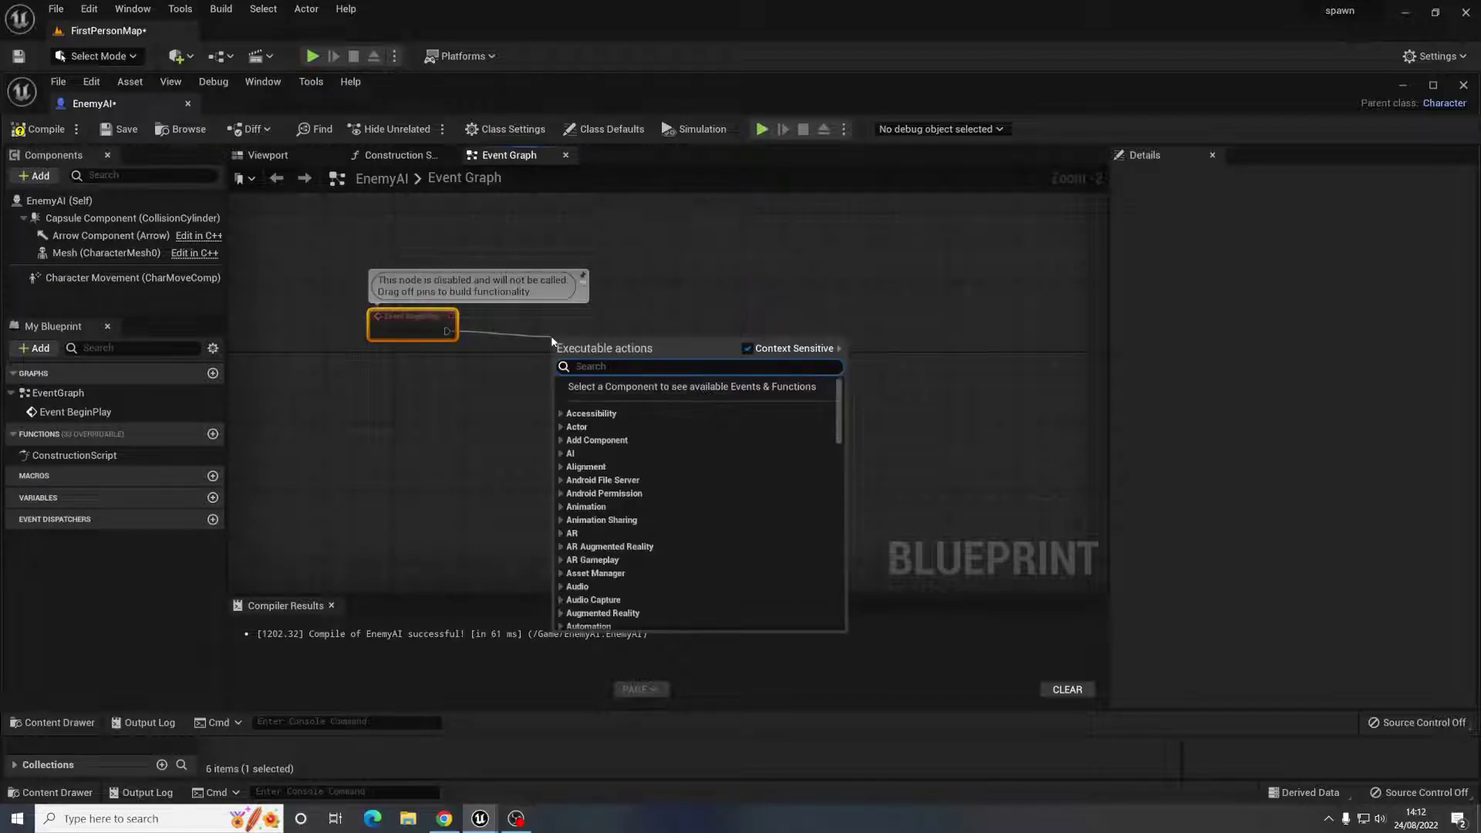
pyautogui.write('cast to first')
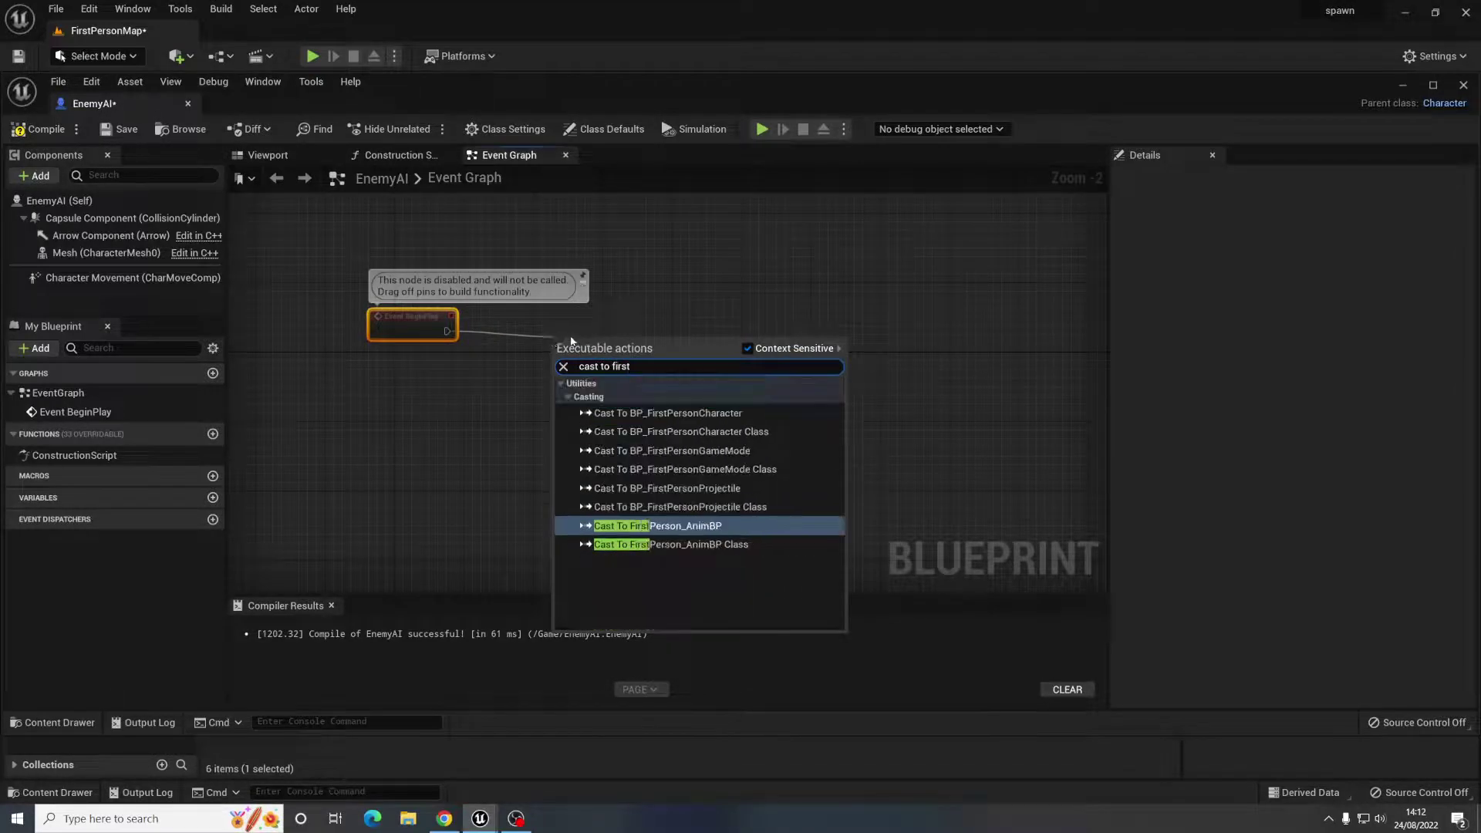
pyautogui.click(703, 414)
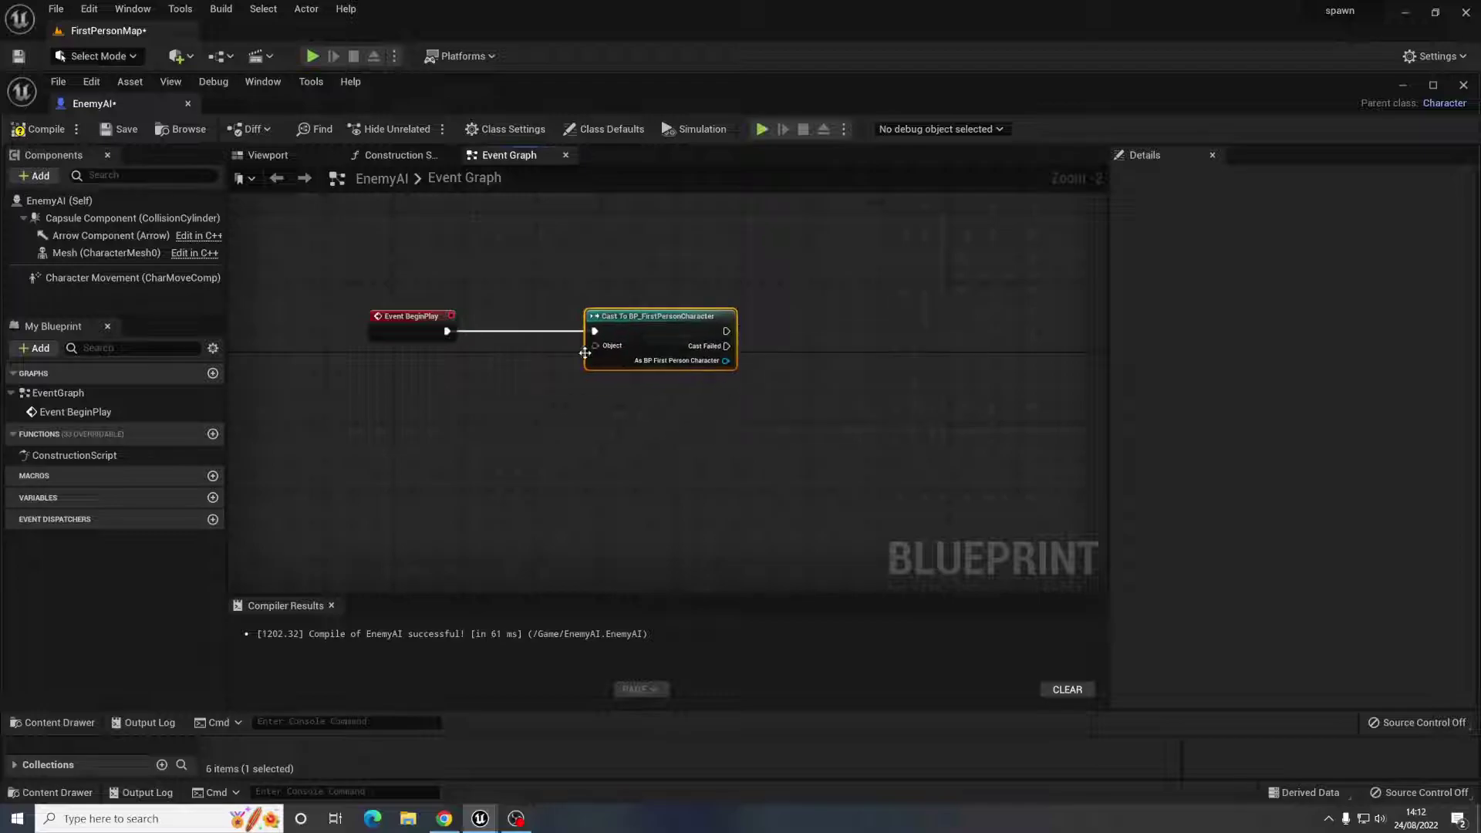
pyautogui.moveTo(595, 346); pyautogui.dragTo(467, 406)
pyautogui.write('get player')
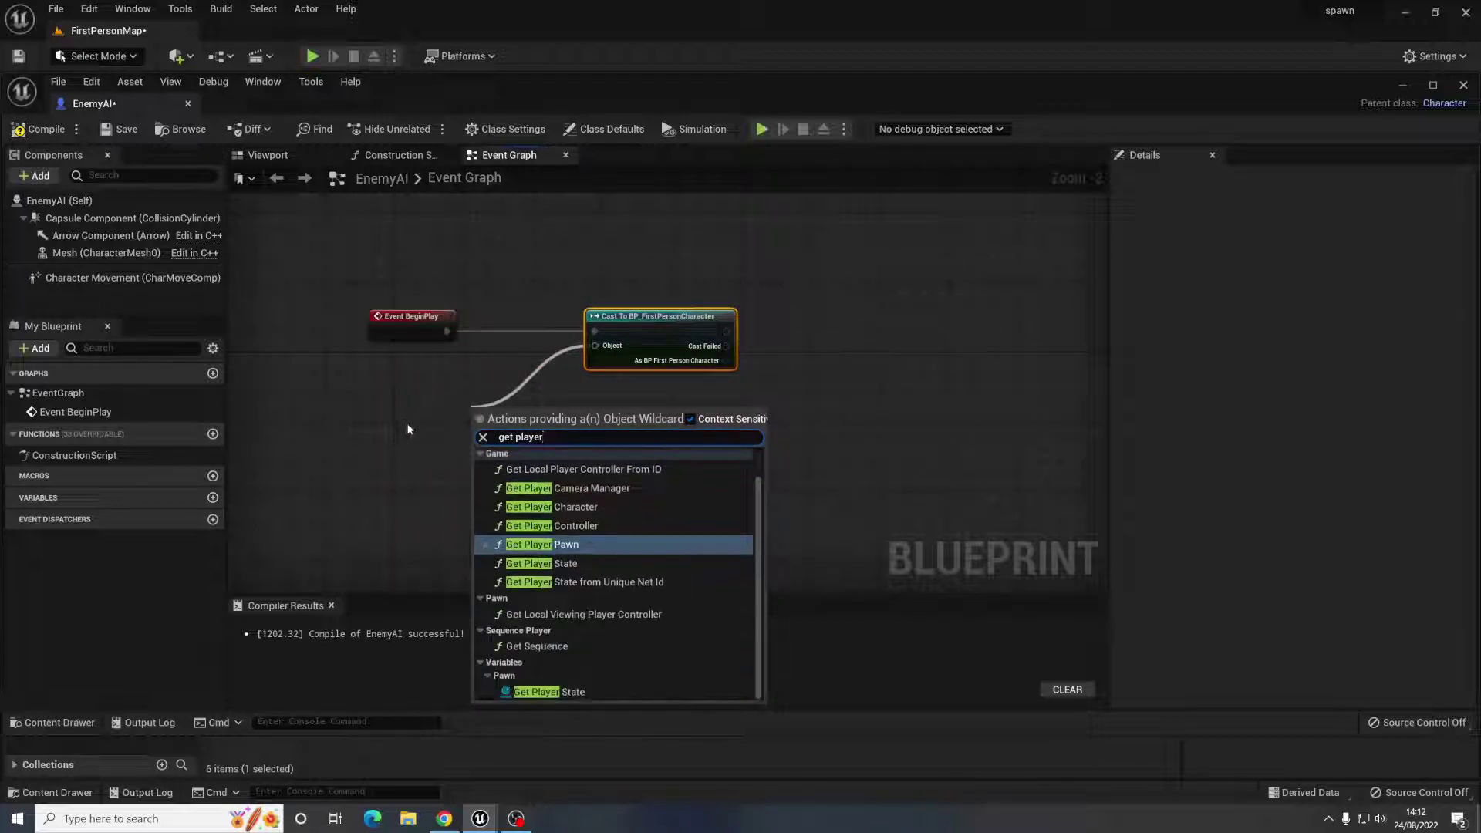
pyautogui.click(551, 525)
pyautogui.moveTo(536, 409); pyautogui.dragTo(486, 414)
pyautogui.press('Delete')
# - Feed the cast's Object input from a Get Player Character node placed below Event BeginPlay
pyautogui.moveTo(595, 345); pyautogui.dragTo(491, 411)
pyautogui.write('get player')
pyautogui.click(593, 505)
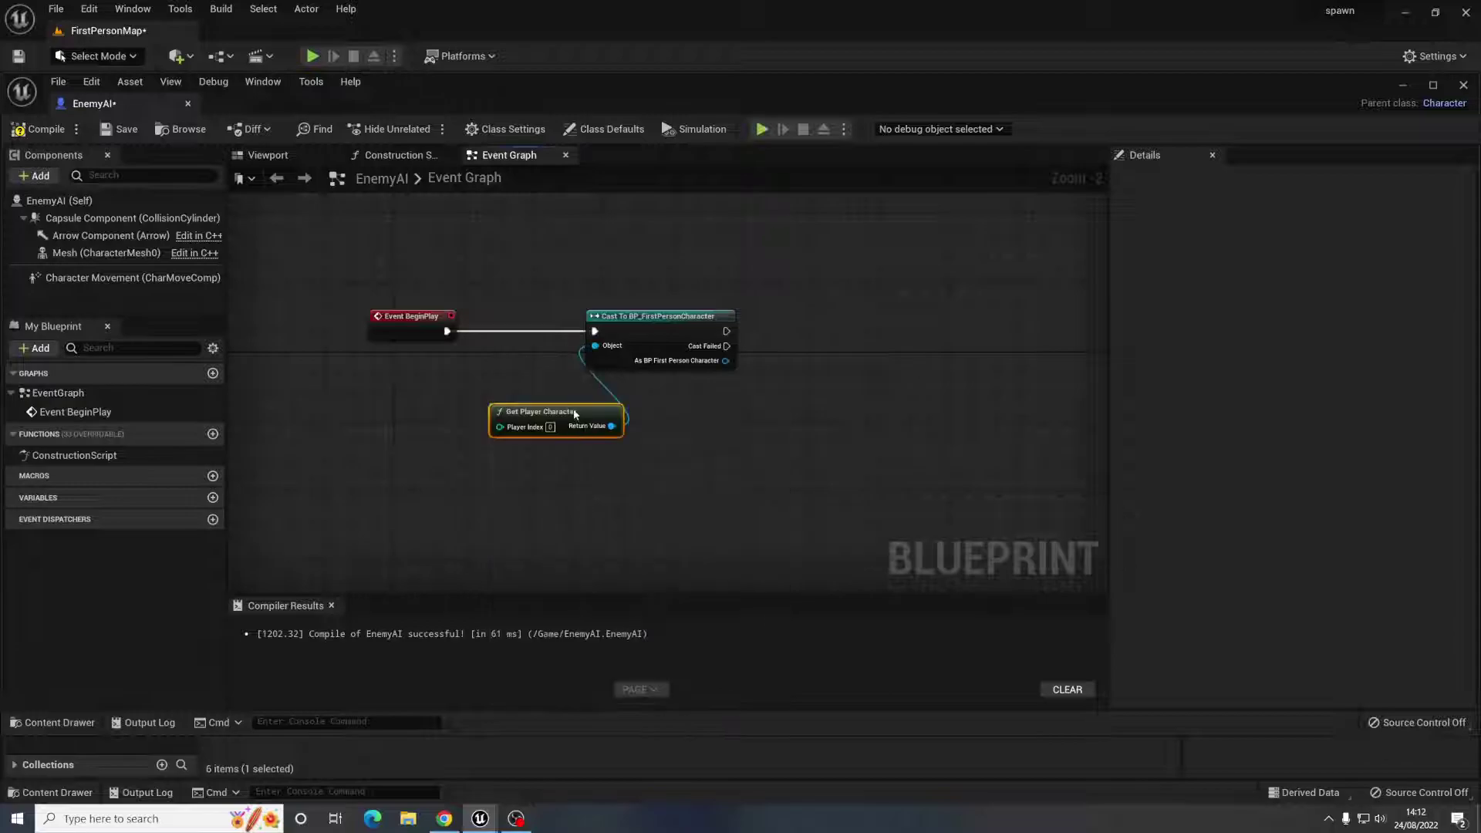
pyautogui.moveTo(545, 410); pyautogui.dragTo(449, 401)
# - Add an AI MoveTo node executed after the successful cast to BP_FirstPersonCharacter
pyautogui.moveTo(530, 398); pyautogui.dragTo(464, 411, button='right')
pyautogui.moveTo(659, 345); pyautogui.dragTo(766, 347)
pyautogui.write('ai move')
pyautogui.press('Down')
pyautogui.press('Return')
# - Supply a reference to self as the Pawn of the AI MoveTo node
pyautogui.moveTo(841, 377); pyautogui.dragTo(764, 407)
pyautogui.write('self')
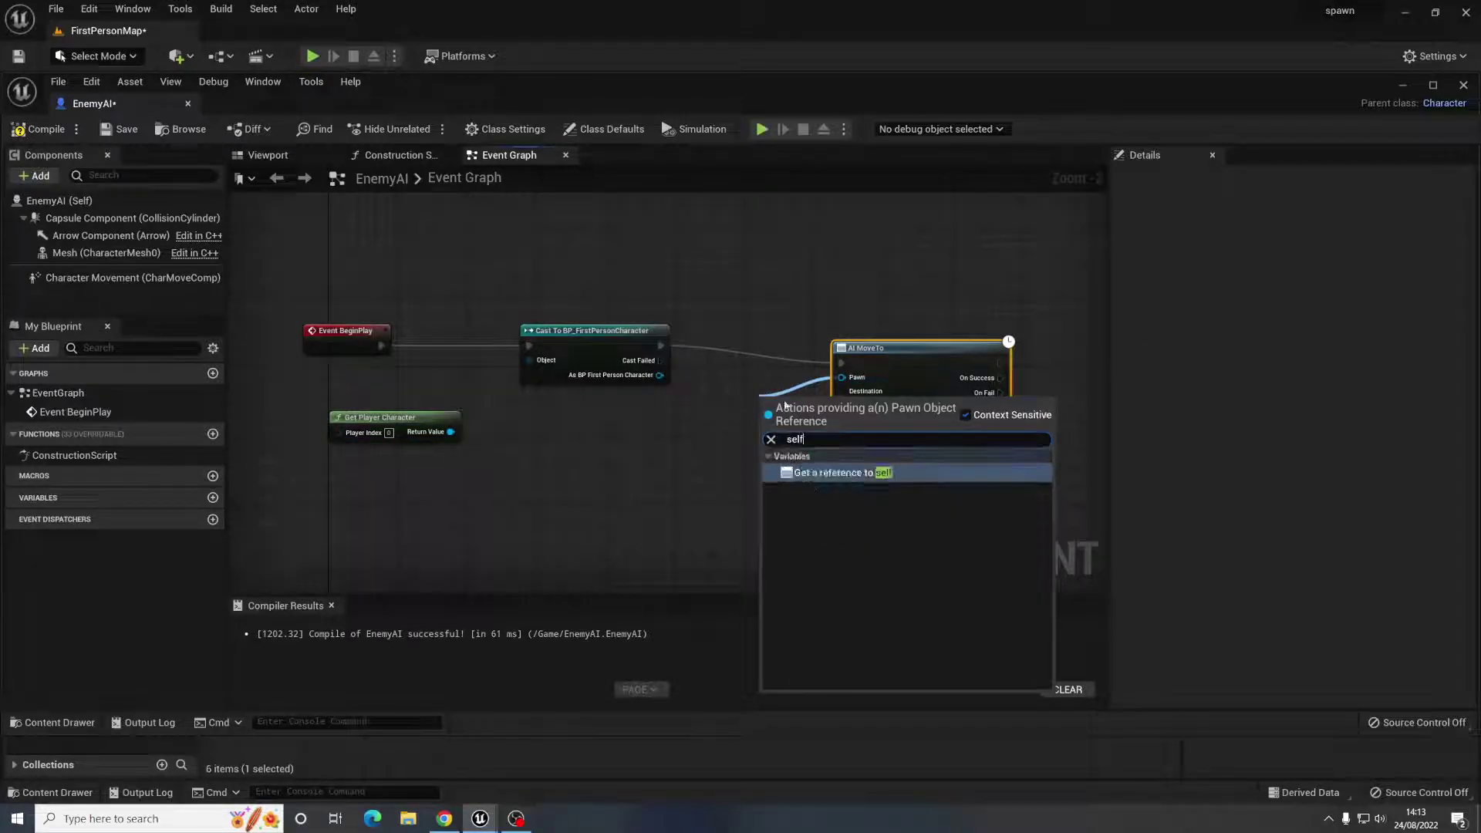
pyautogui.click(836, 472)
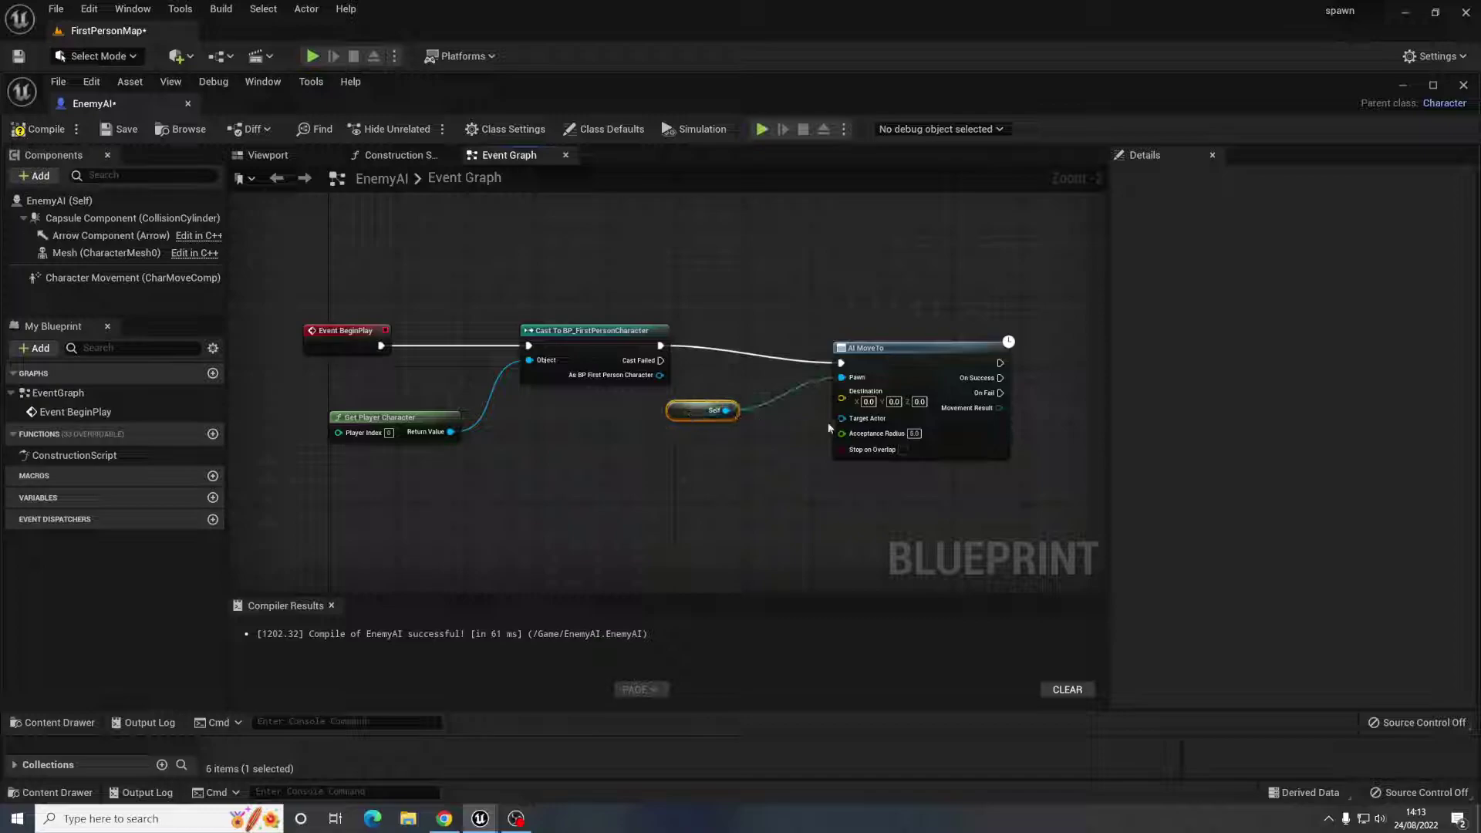
# - Connect As BP First Person Character to AI MoveTo's Target Actor, move the cast node slightly up and compile the blueprint
pyautogui.moveTo(841, 418); pyautogui.dragTo(659, 375)
pyautogui.moveTo(609, 333); pyautogui.dragTo(607, 306)
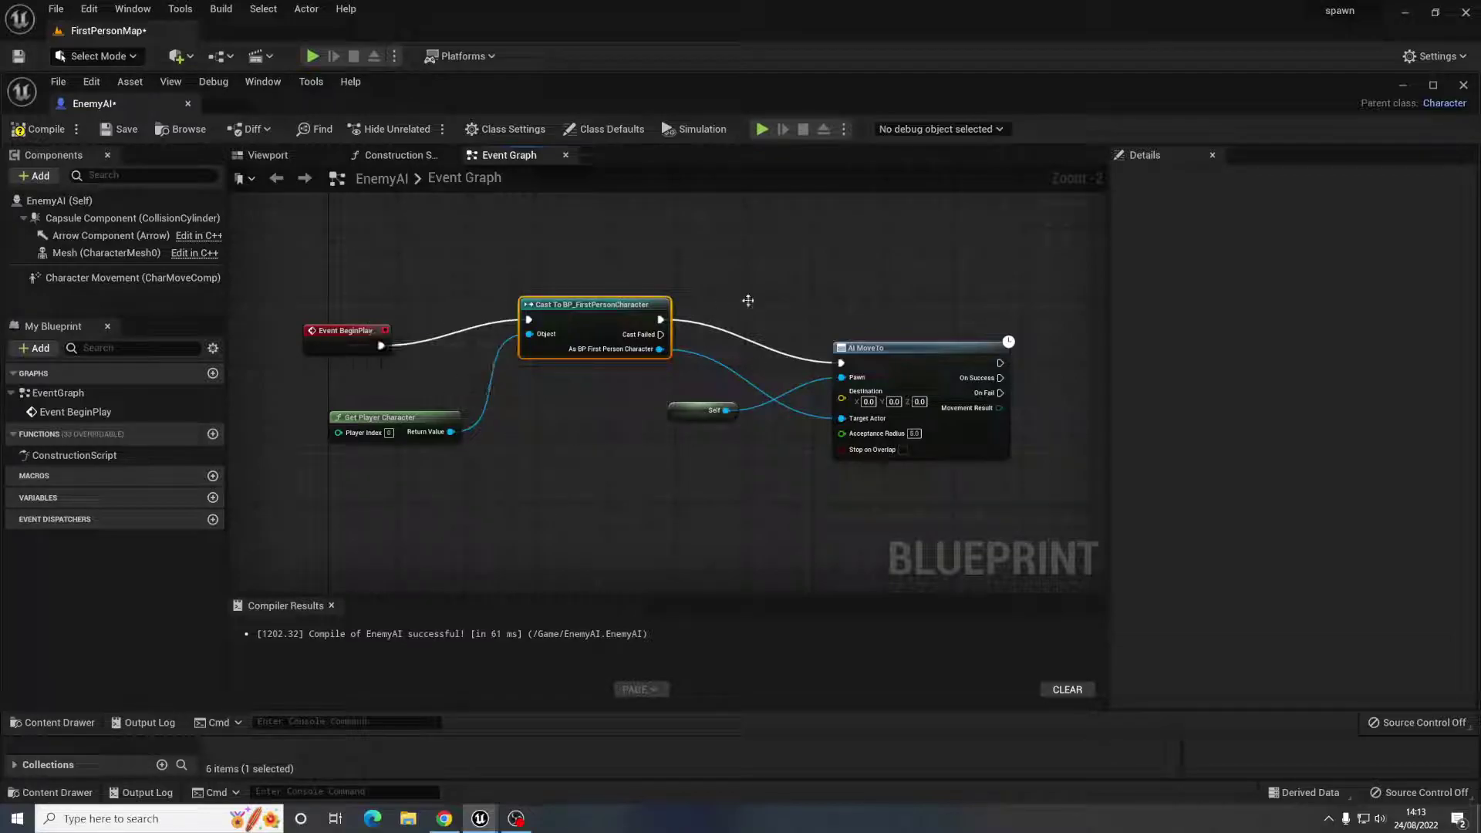
pyautogui.click(43, 136)
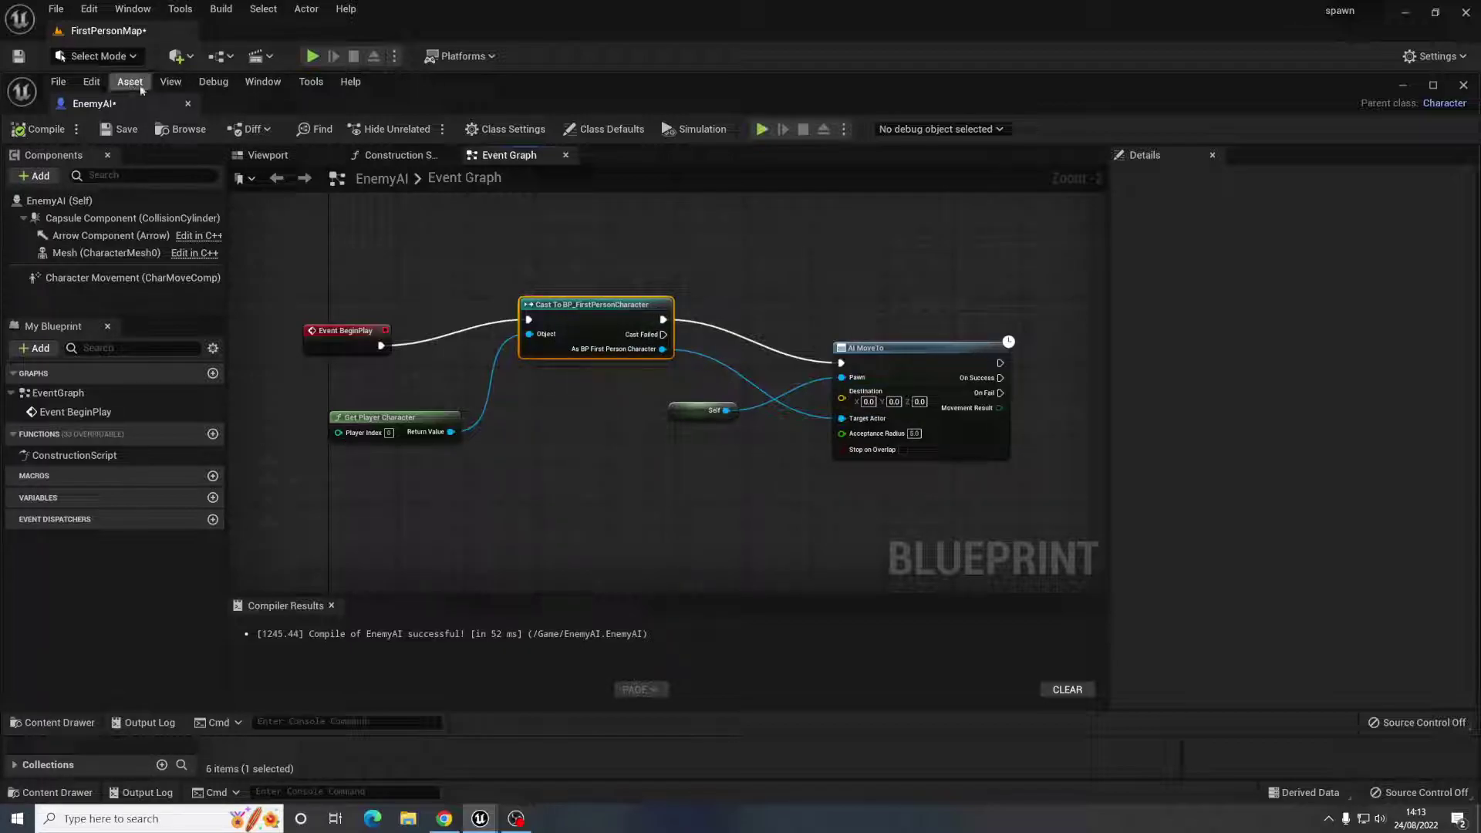
# - Close the EnemyAI blueprint, find Target Point among the placeable actors and place one on the arena floor
pyautogui.click(187, 103)
pyautogui.moveTo(704, 368); pyautogui.dragTo(736, 298, button='right')
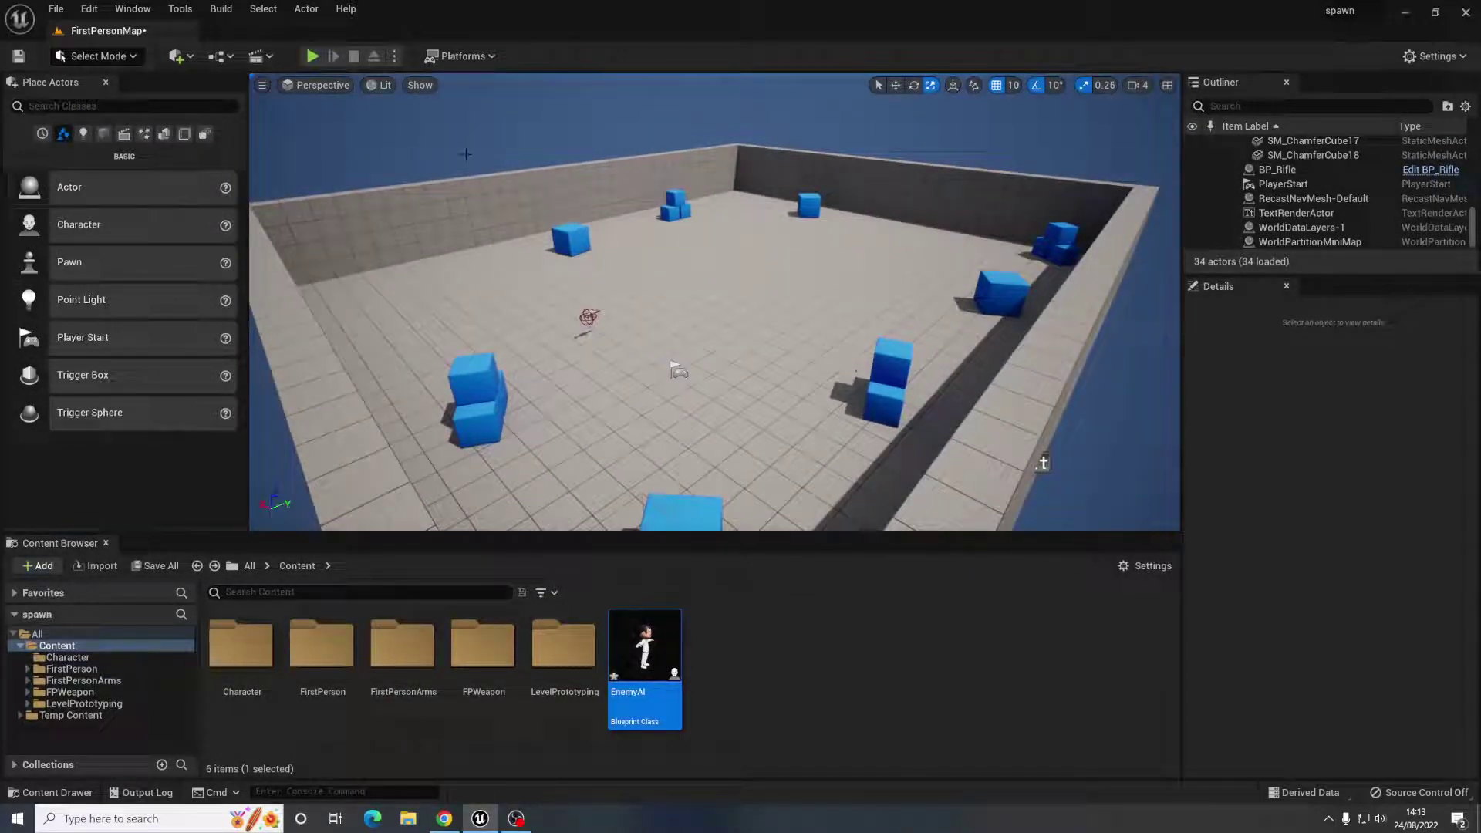
pyautogui.click(101, 107)
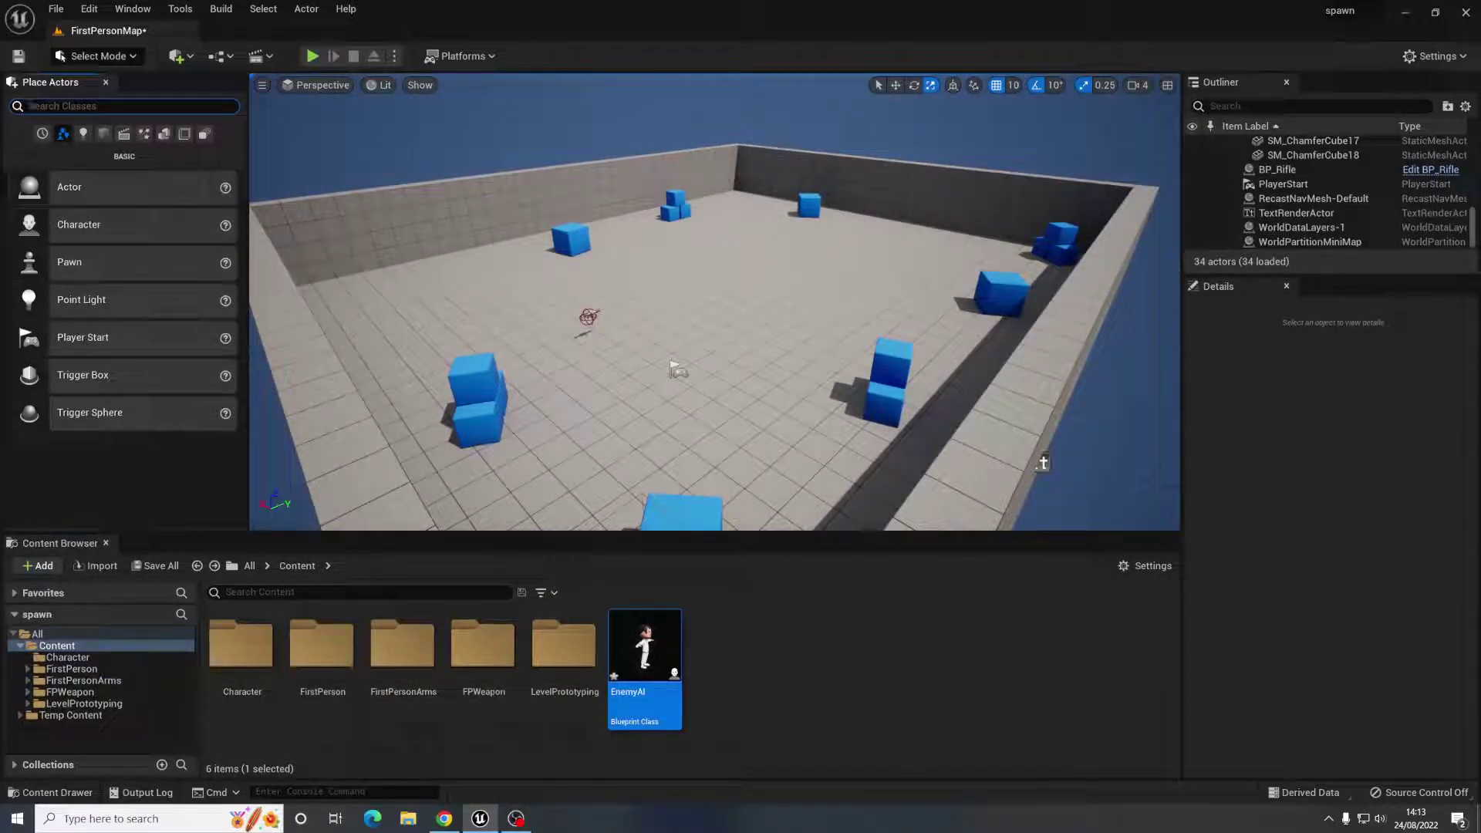
pyautogui.moveTo(100, 142); pyautogui.dragTo(752, 258)
pyautogui.moveTo(779, 278); pyautogui.dragTo(885, 330, button='right')
pyautogui.press('w')
pyautogui.press('w')
# - Position the target point between the blue cubes near the far corner, at location 2300, 2780, 20
pyautogui.moveTo(667, 304); pyautogui.dragTo(694, 197)
pyautogui.moveTo(775, 241); pyautogui.dragTo(772, 231, button='right')
pyautogui.moveTo(679, 182); pyautogui.dragTo(725, 209, button='right')
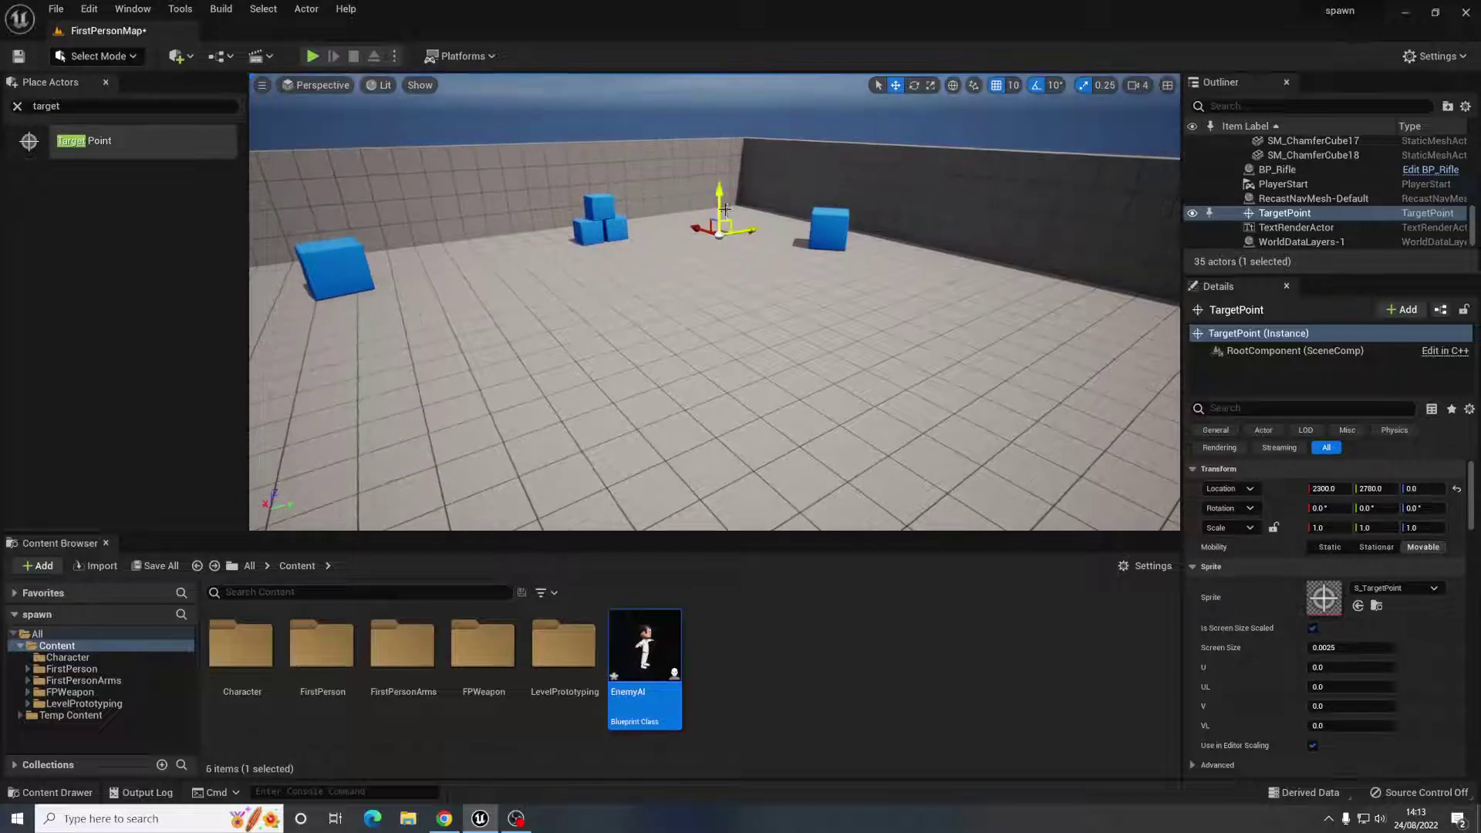
pyautogui.moveTo(720, 207); pyautogui.dragTo(719, 202)
pyautogui.press('f')
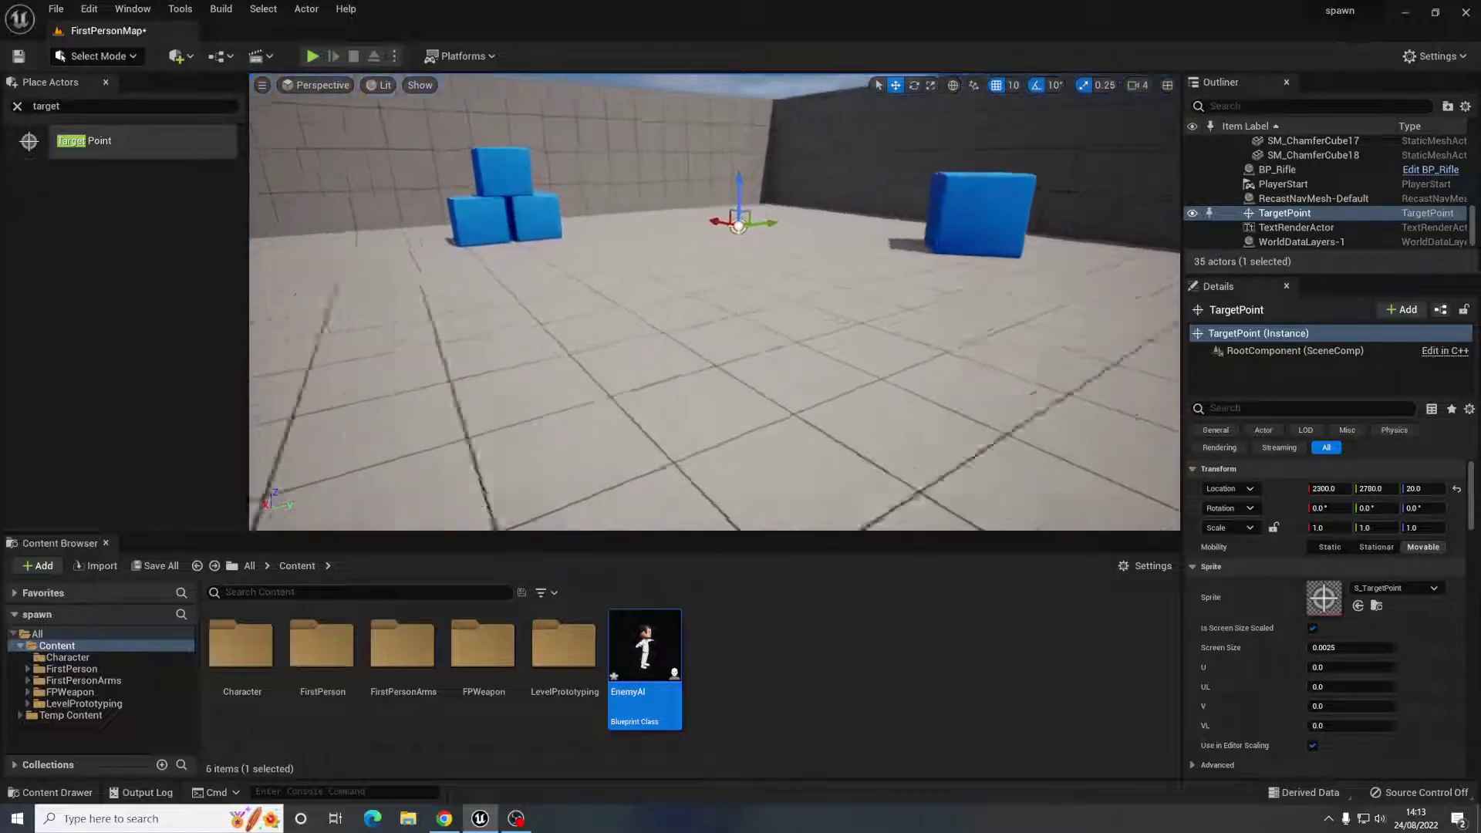
pyautogui.moveTo(714, 301); pyautogui.dragTo(710, 389, button='right')
pyautogui.press('s')
pyautogui.keyDown('alt'); pyautogui.moveTo(771, 343); pyautogui.dragTo(802, 347); pyautogui.keyUp('alt')
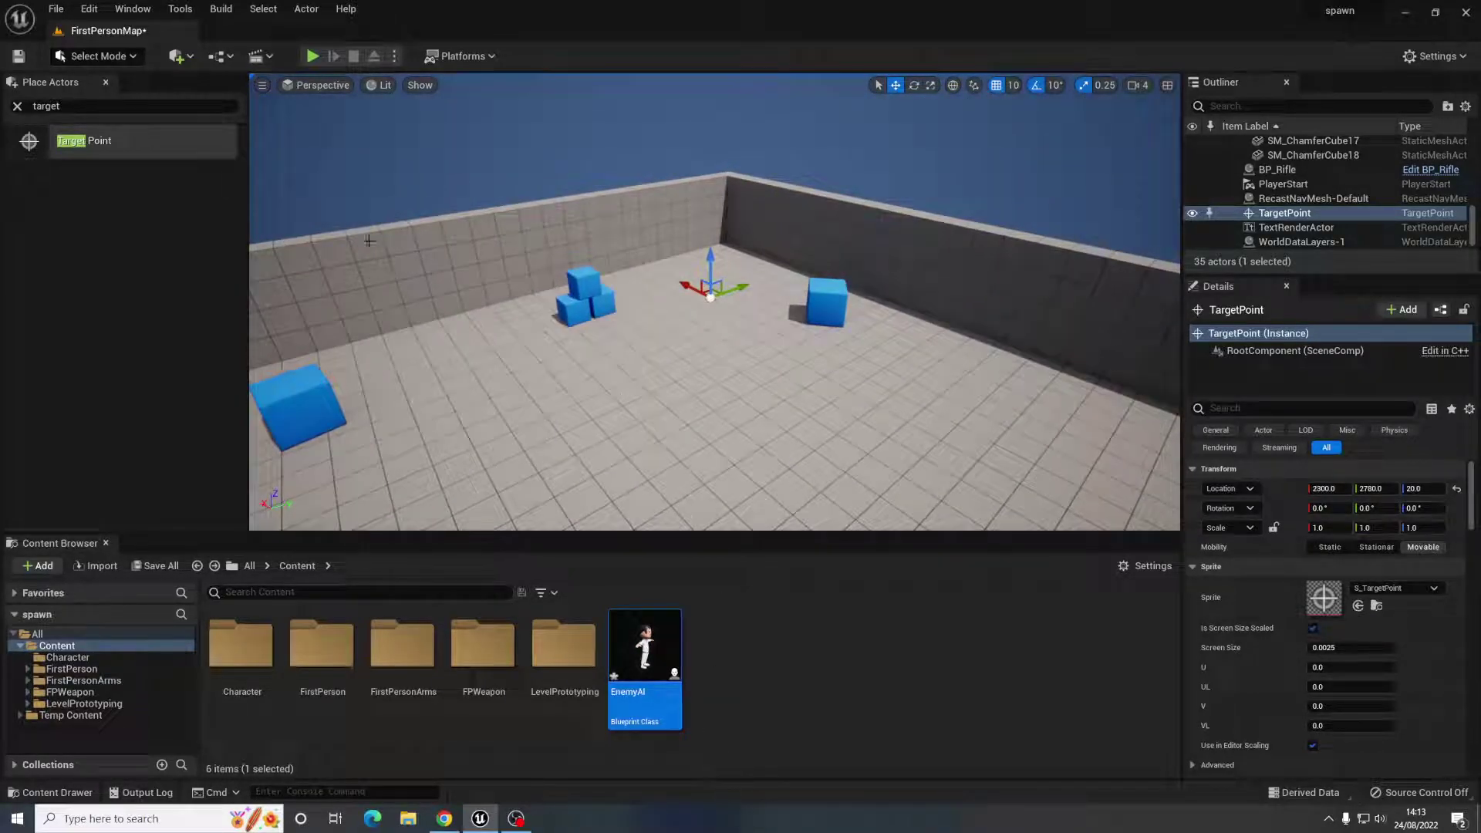
# - Open the Level Blueprint of FirstPersonMap and add an Event Tick node to its event graph
pyautogui.click(221, 56)
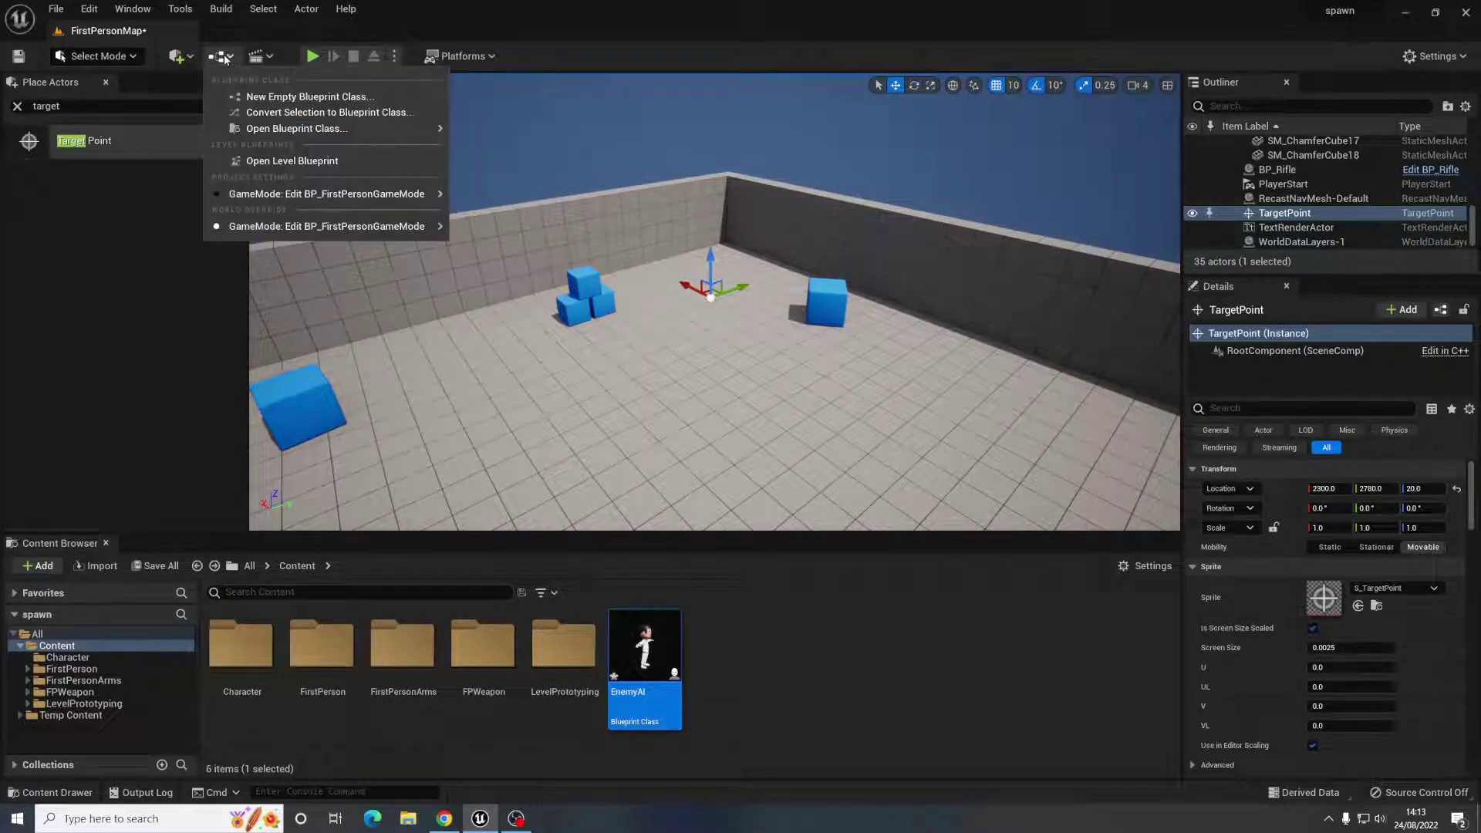
pyautogui.click(293, 161)
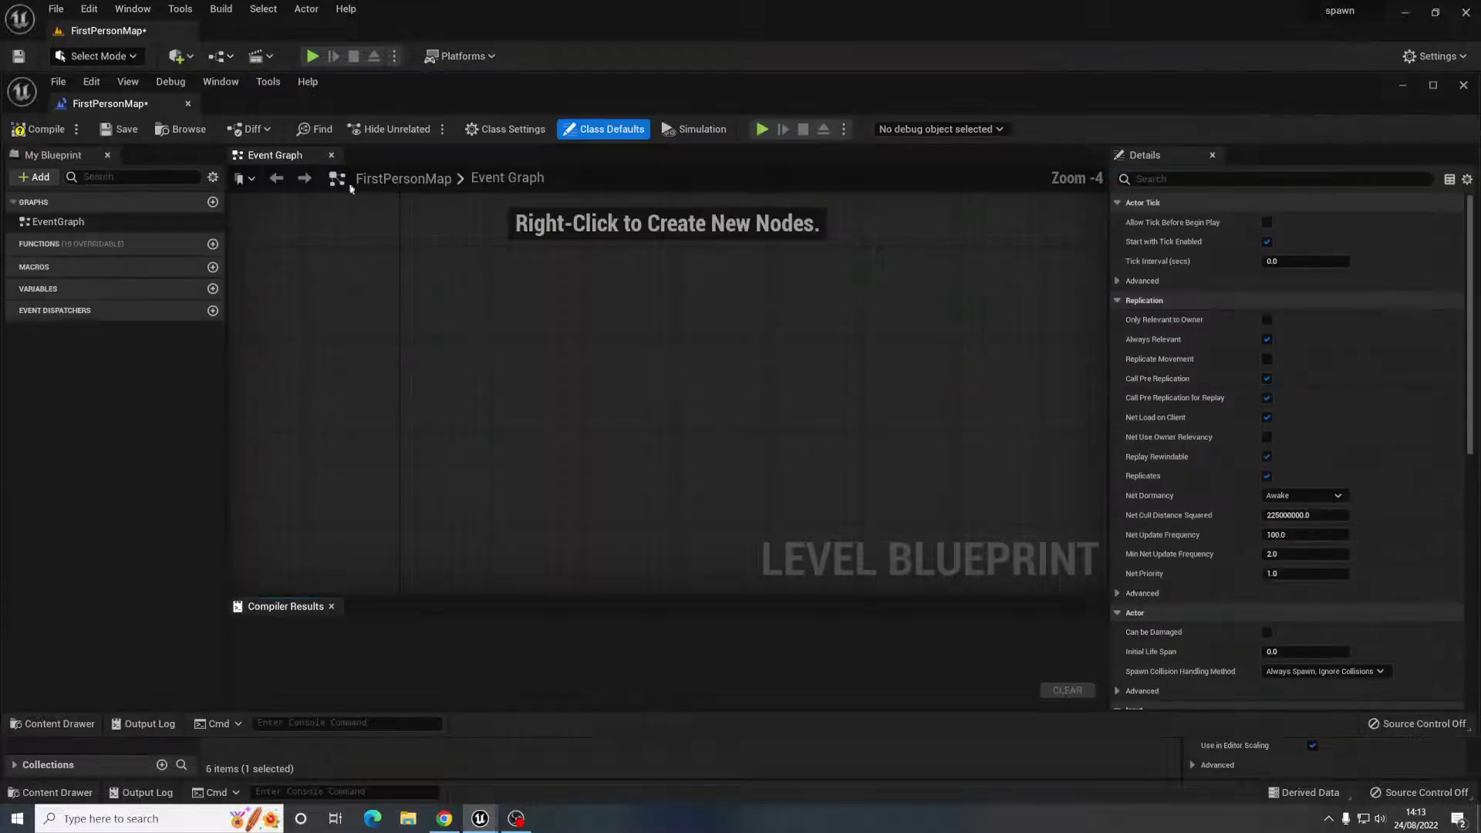
pyautogui.rightClick(379, 317)
pyautogui.write('event ')
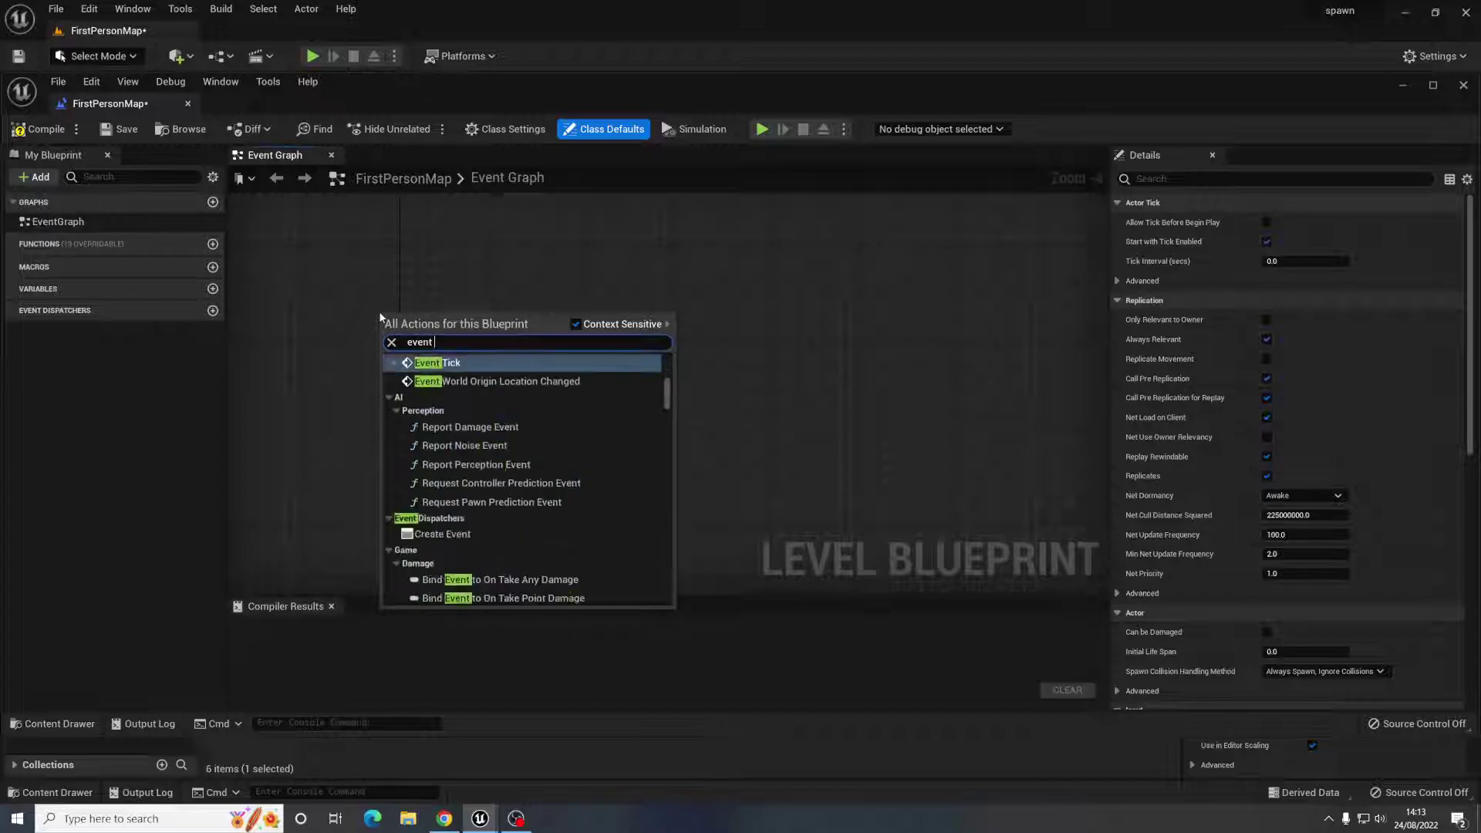
pyautogui.write('tick')
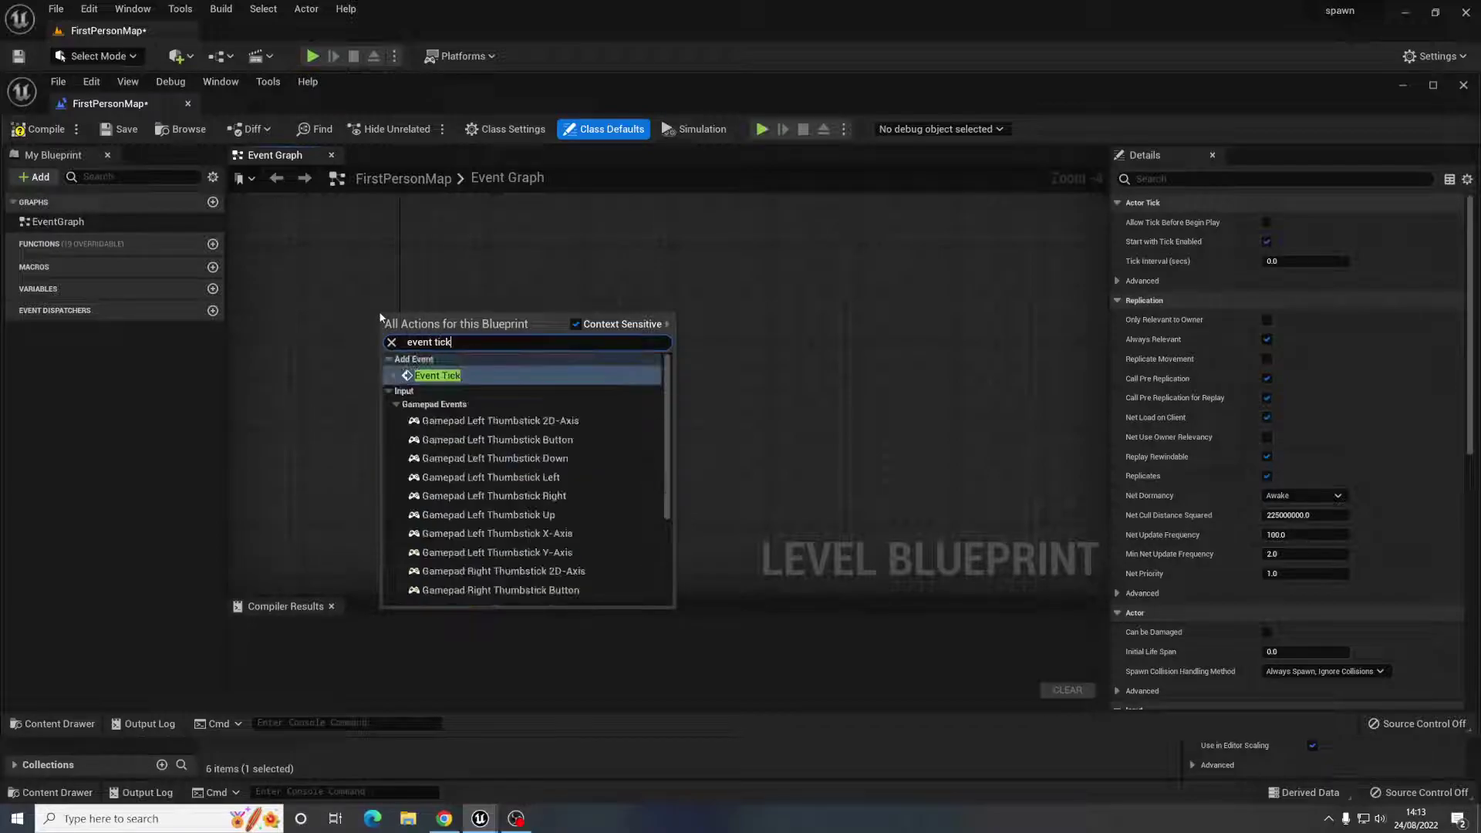
pyautogui.click(455, 381)
# - Add a Delay node executed by Event Tick and move it slightly closer to the event
pyautogui.moveTo(398, 316); pyautogui.dragTo(518, 318)
pyautogui.write('delay')
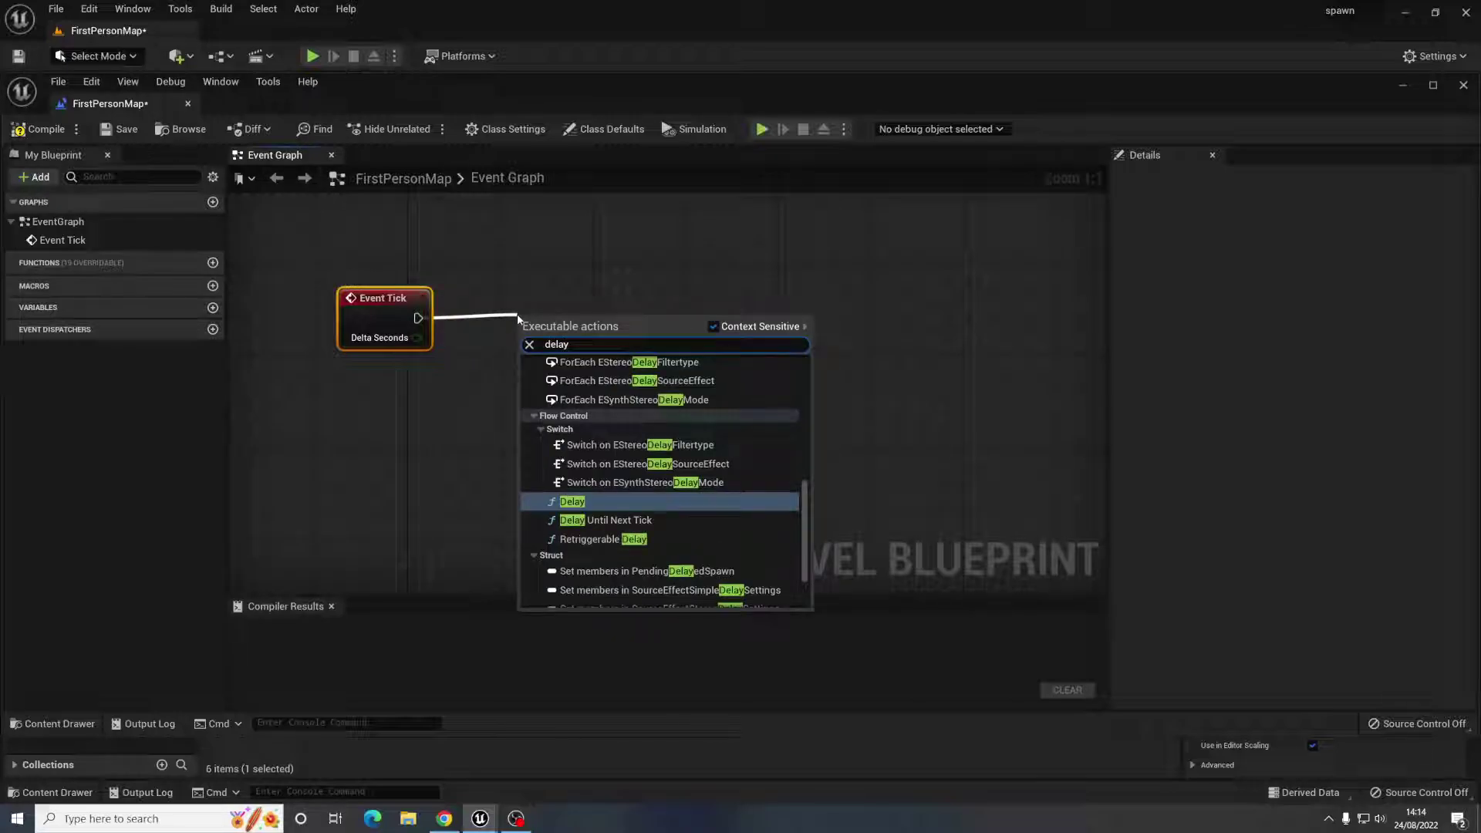
pyautogui.click(571, 501)
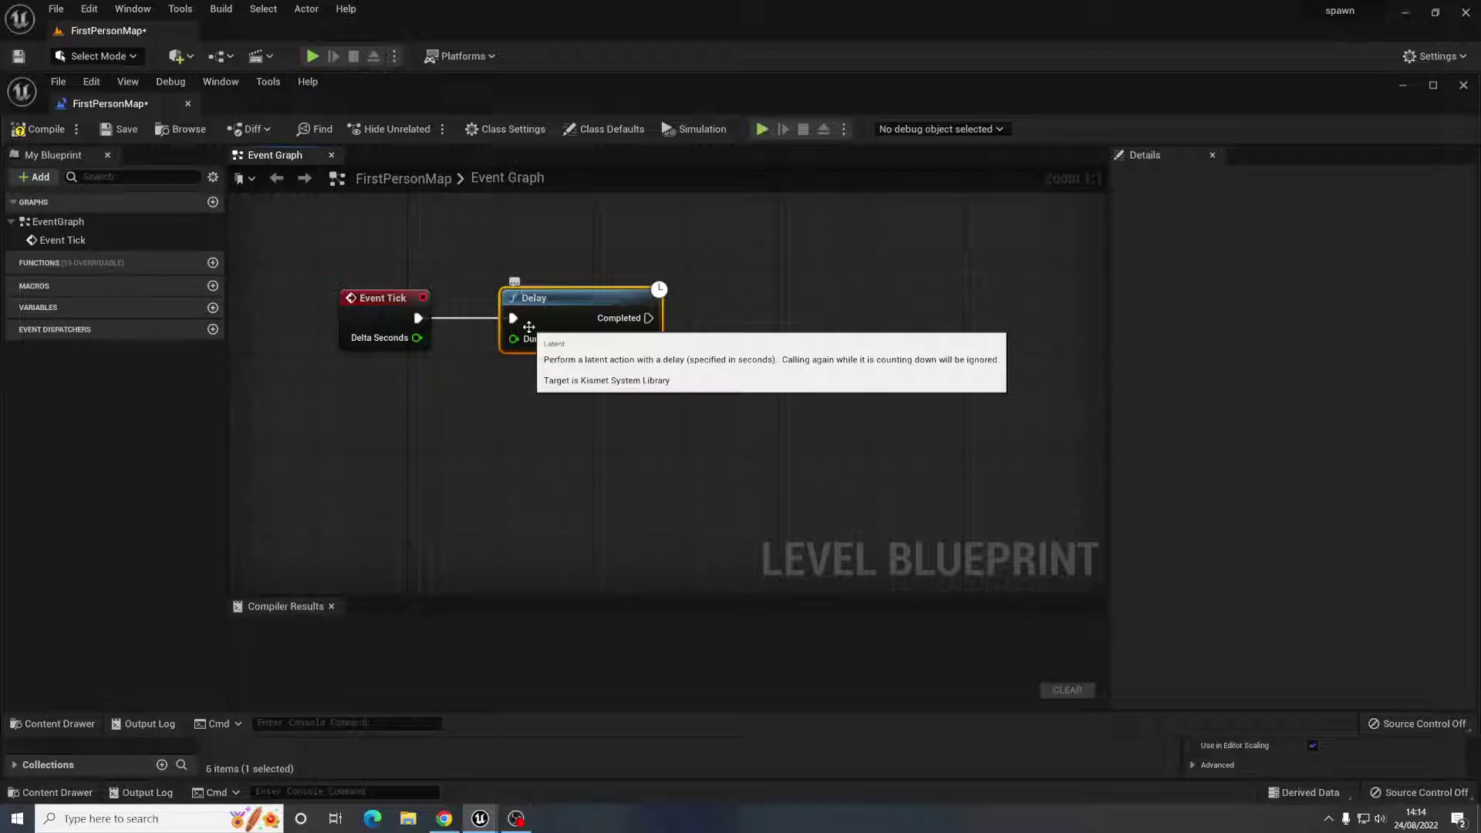
pyautogui.click(572, 341)
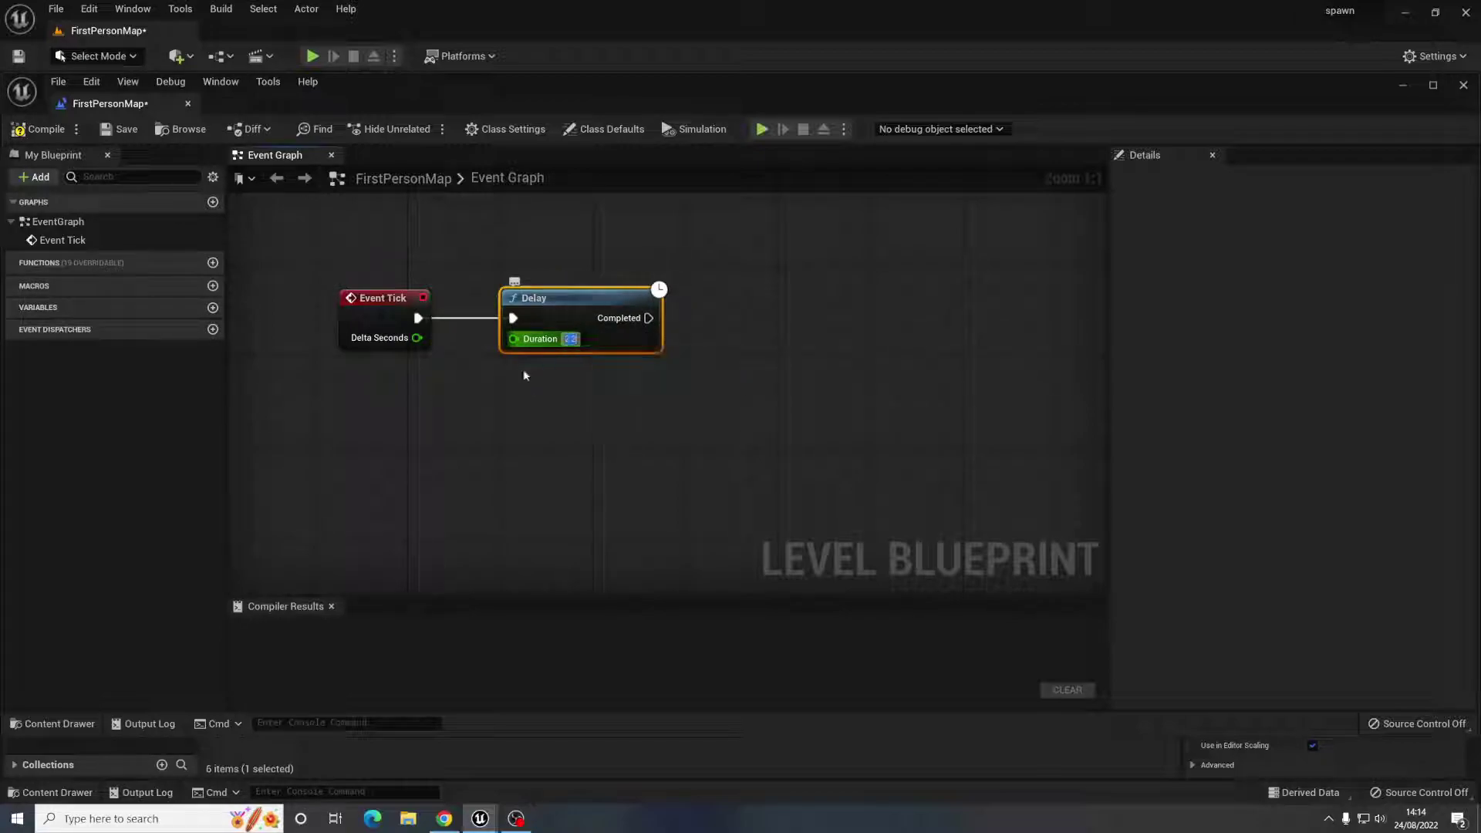
pyautogui.click(577, 384)
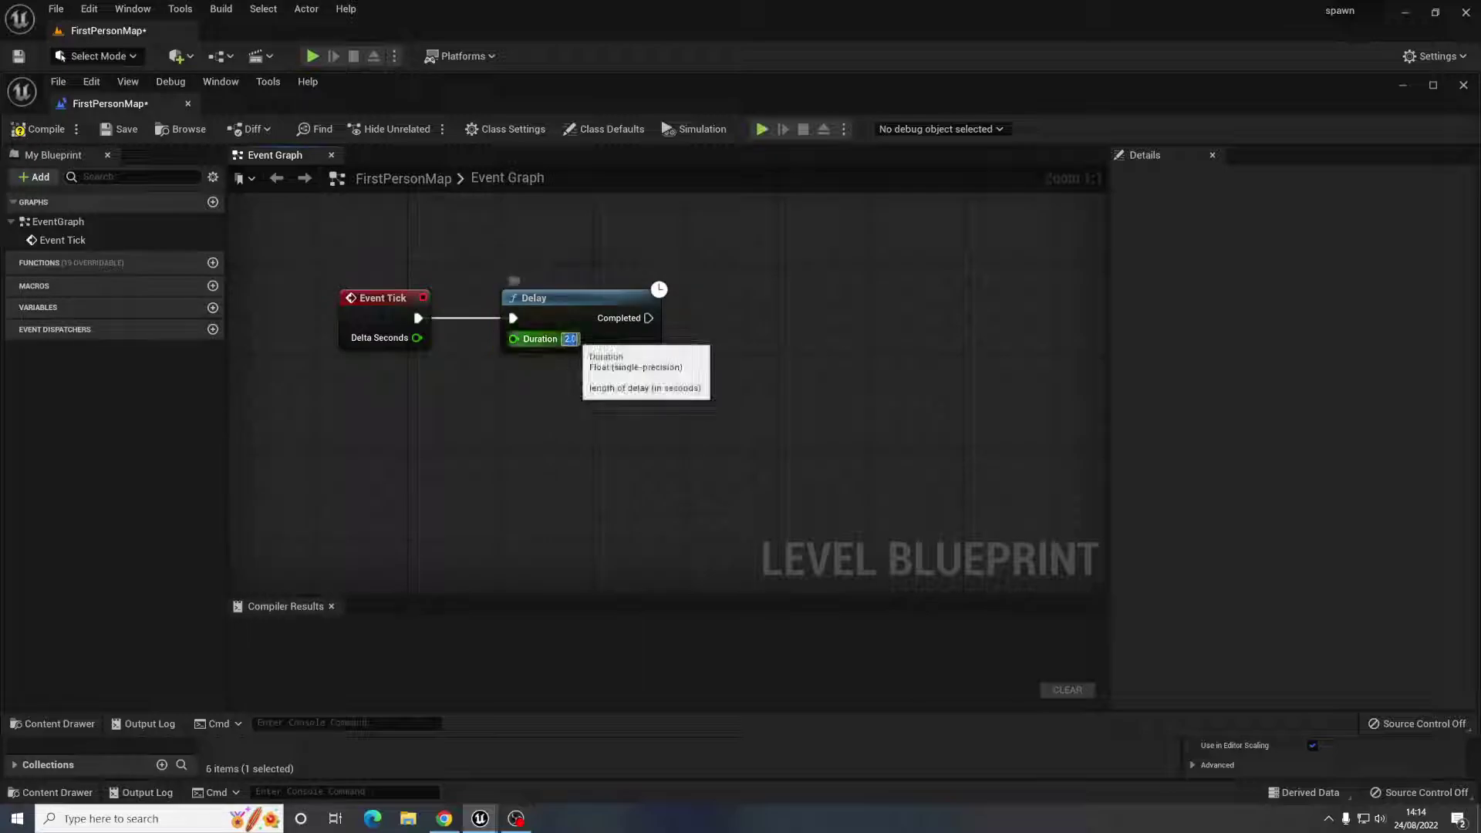
pyautogui.moveTo(581, 311); pyautogui.dragTo(570, 299)
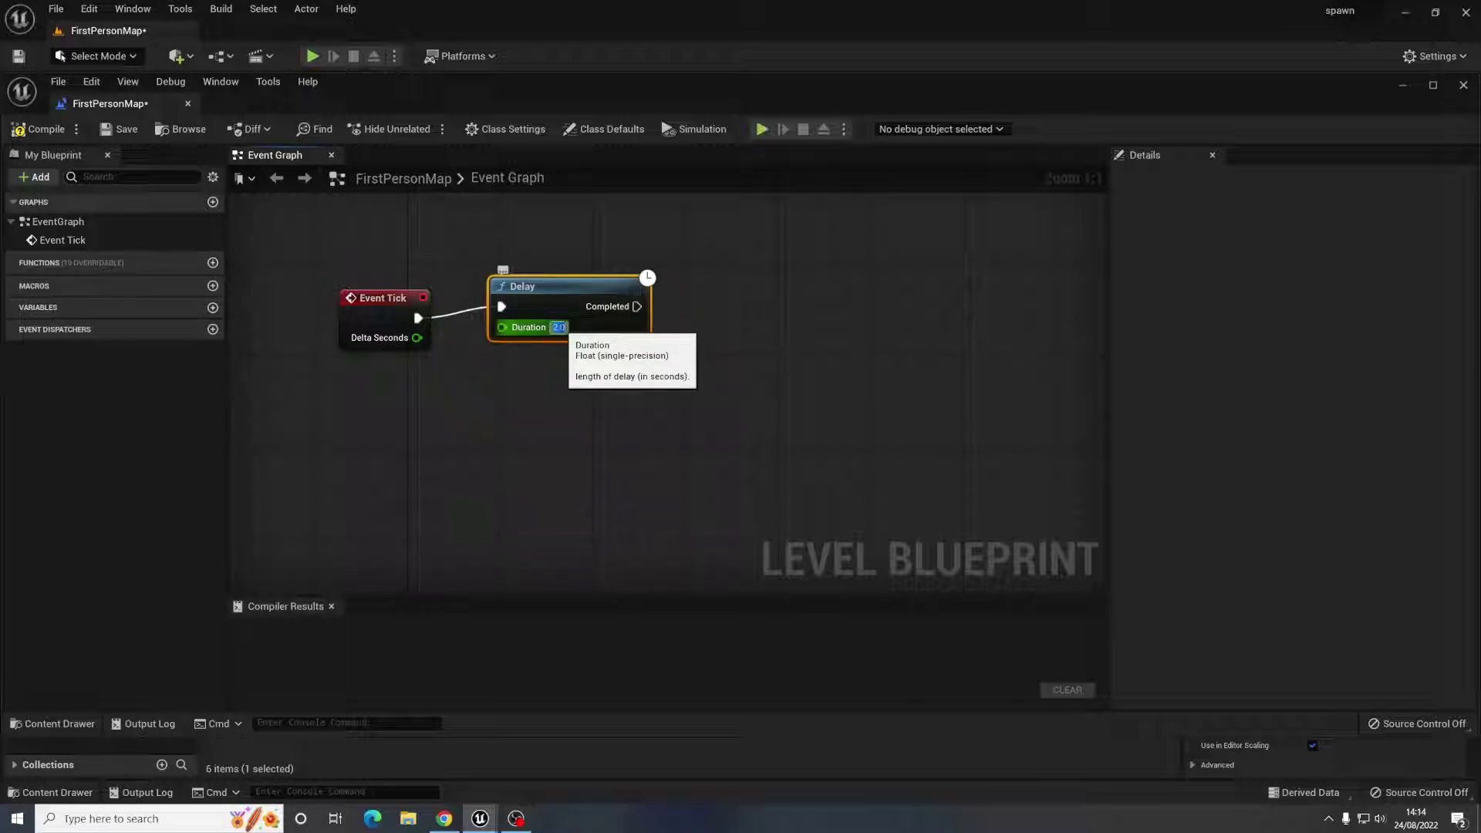
# - Add a Spawn AIFrom Class node executed when the Delay completes and move it slightly up
pyautogui.moveTo(574, 290); pyautogui.dragTo(784, 319)
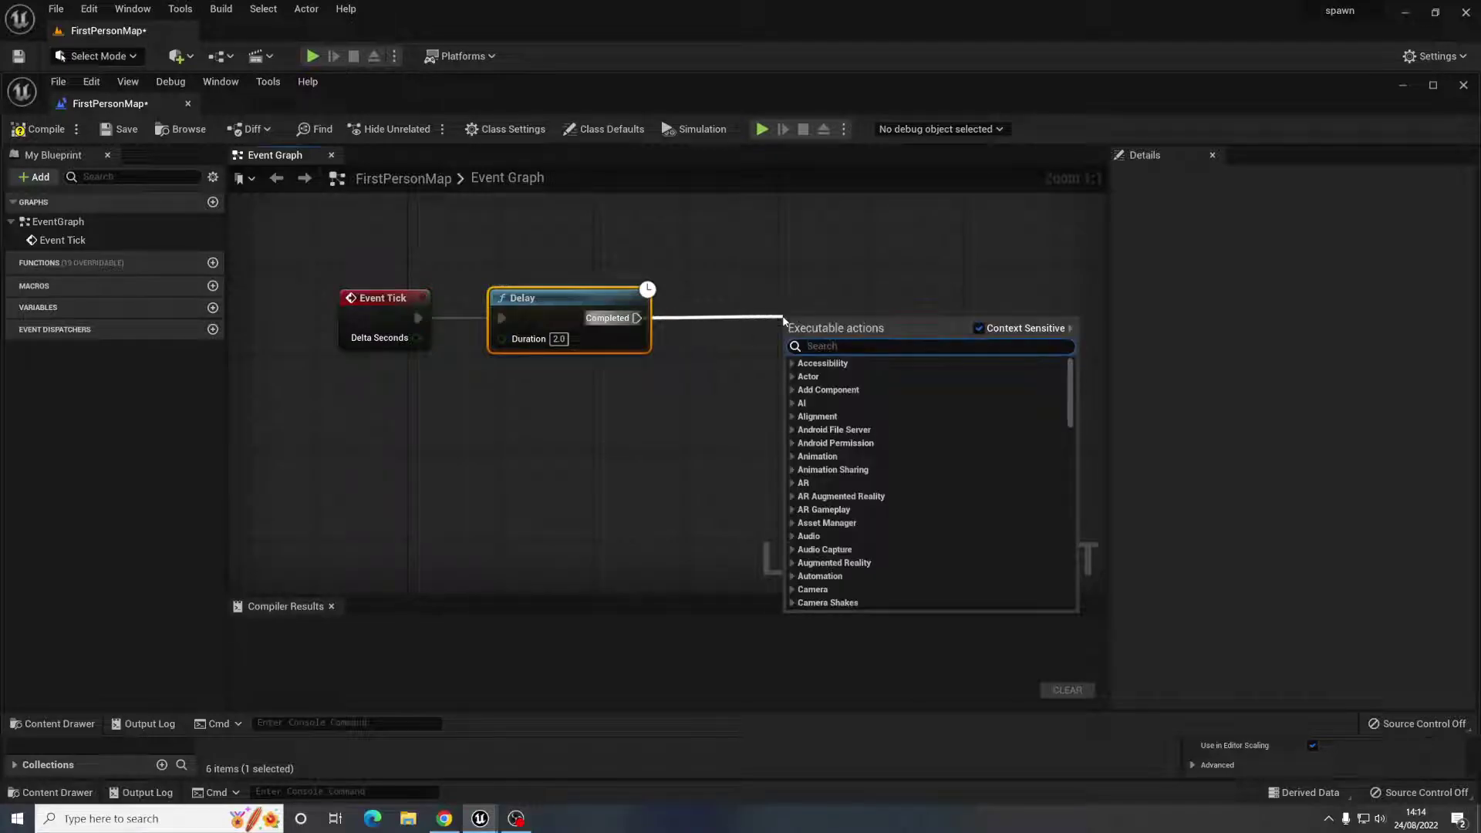
pyautogui.write('spawn')
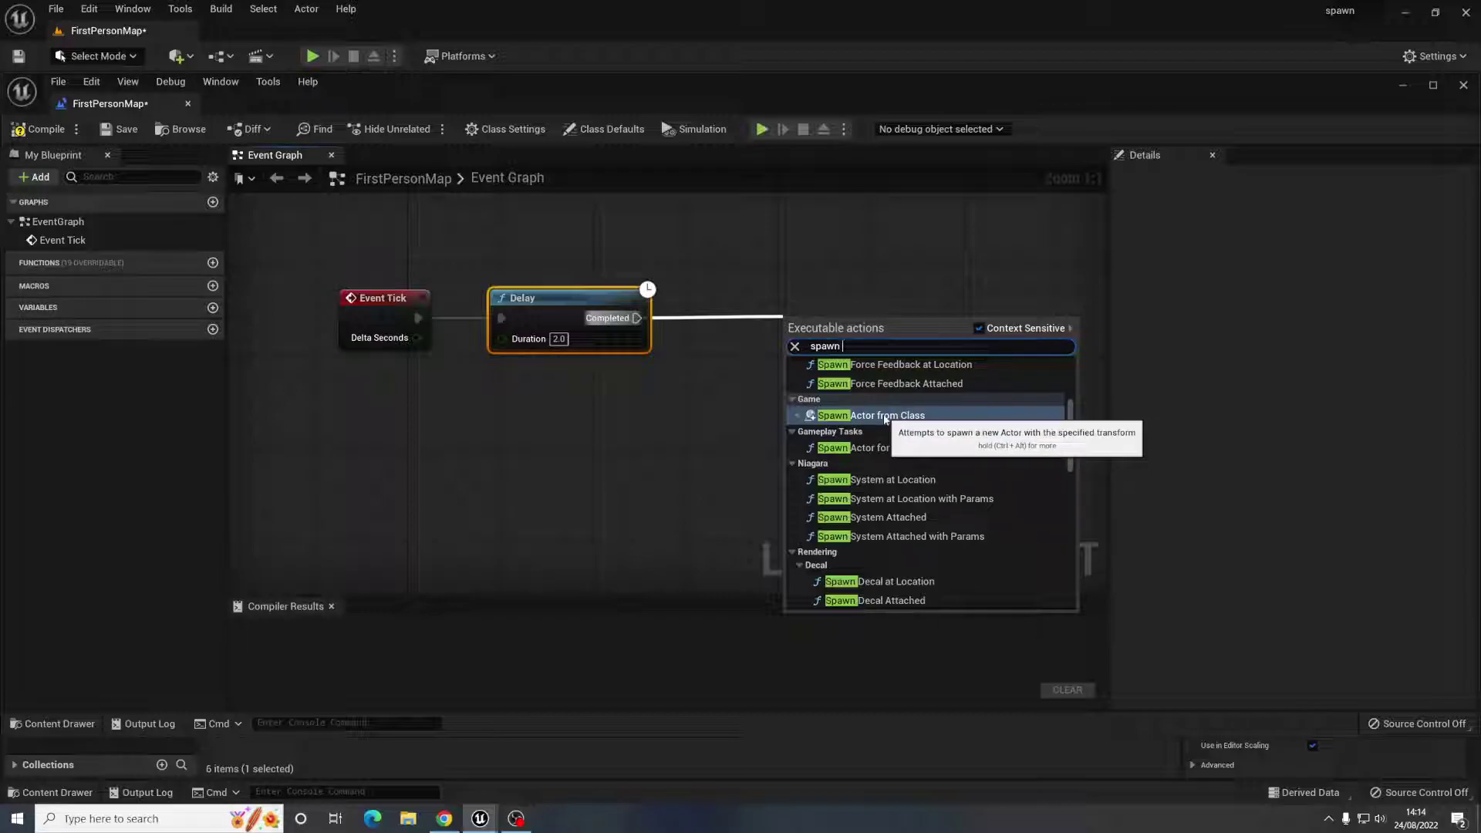
pyautogui.write('ai')
pyautogui.click(881, 384)
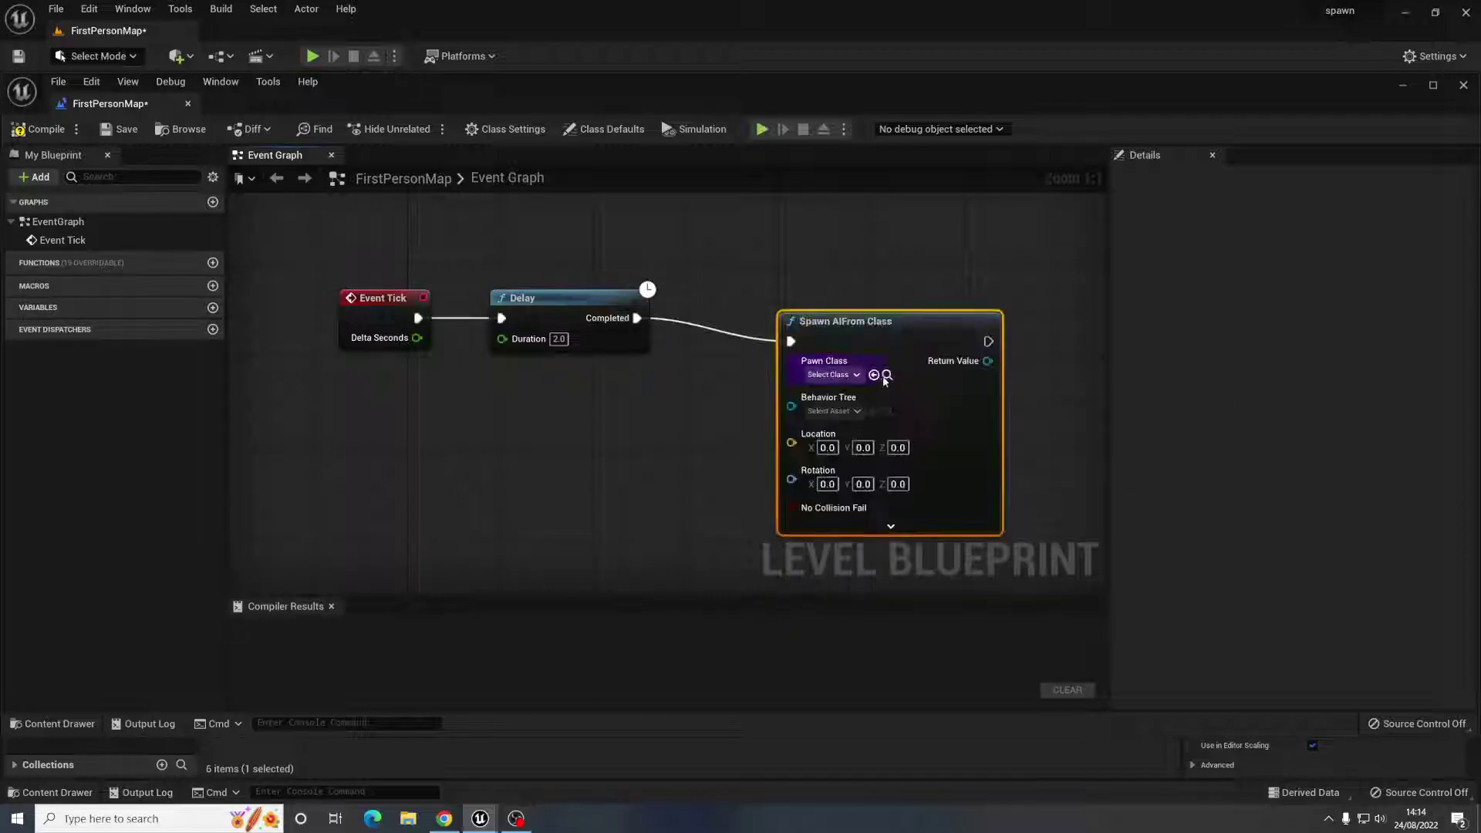
pyautogui.moveTo(873, 316); pyautogui.dragTo(893, 264)
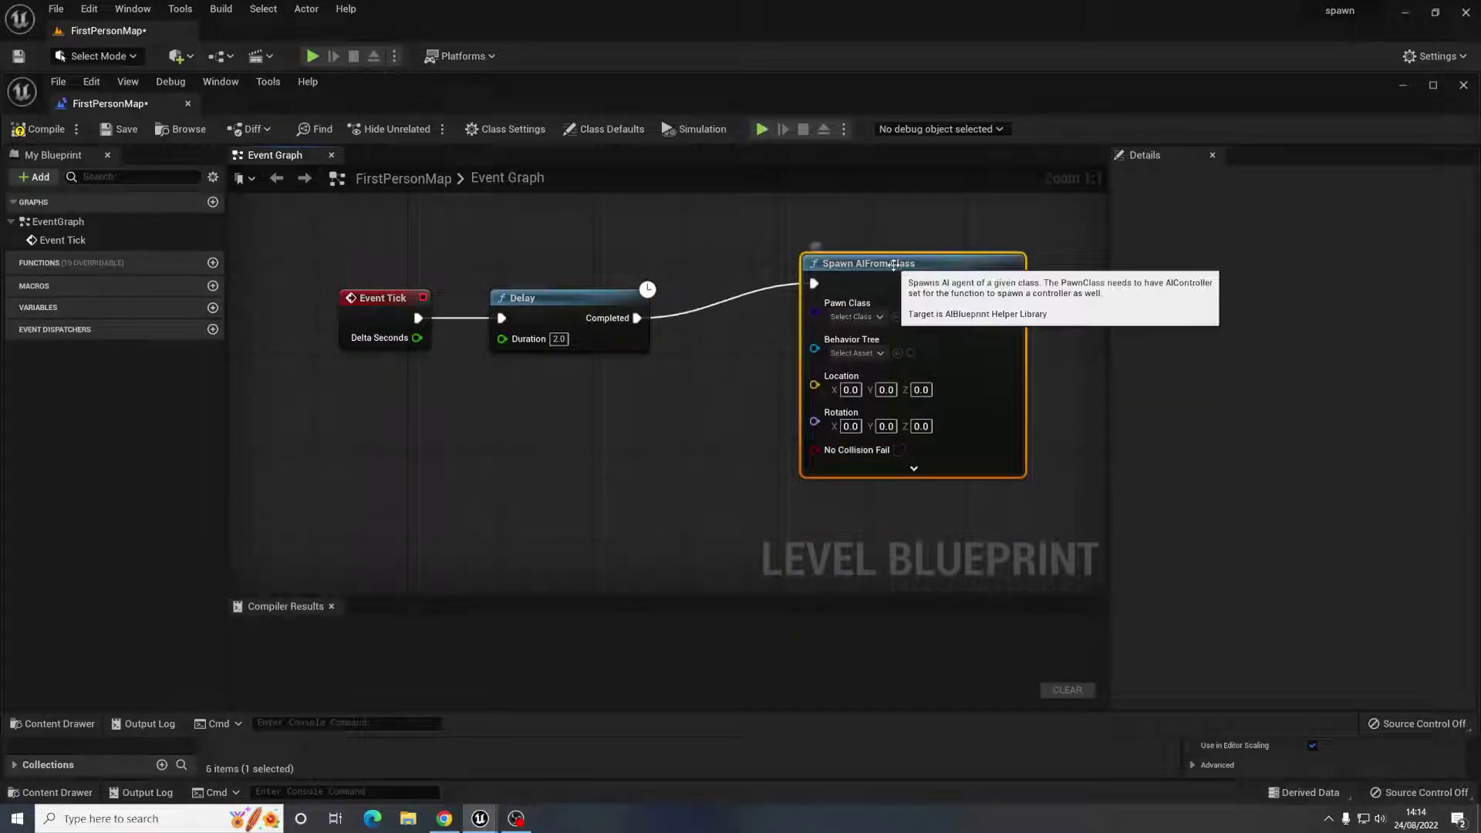
# - Set the Pawn Class of the Spawn AIFrom Class node to EnemyAI and shift the node slightly away from the Delay
pyautogui.click(855, 313)
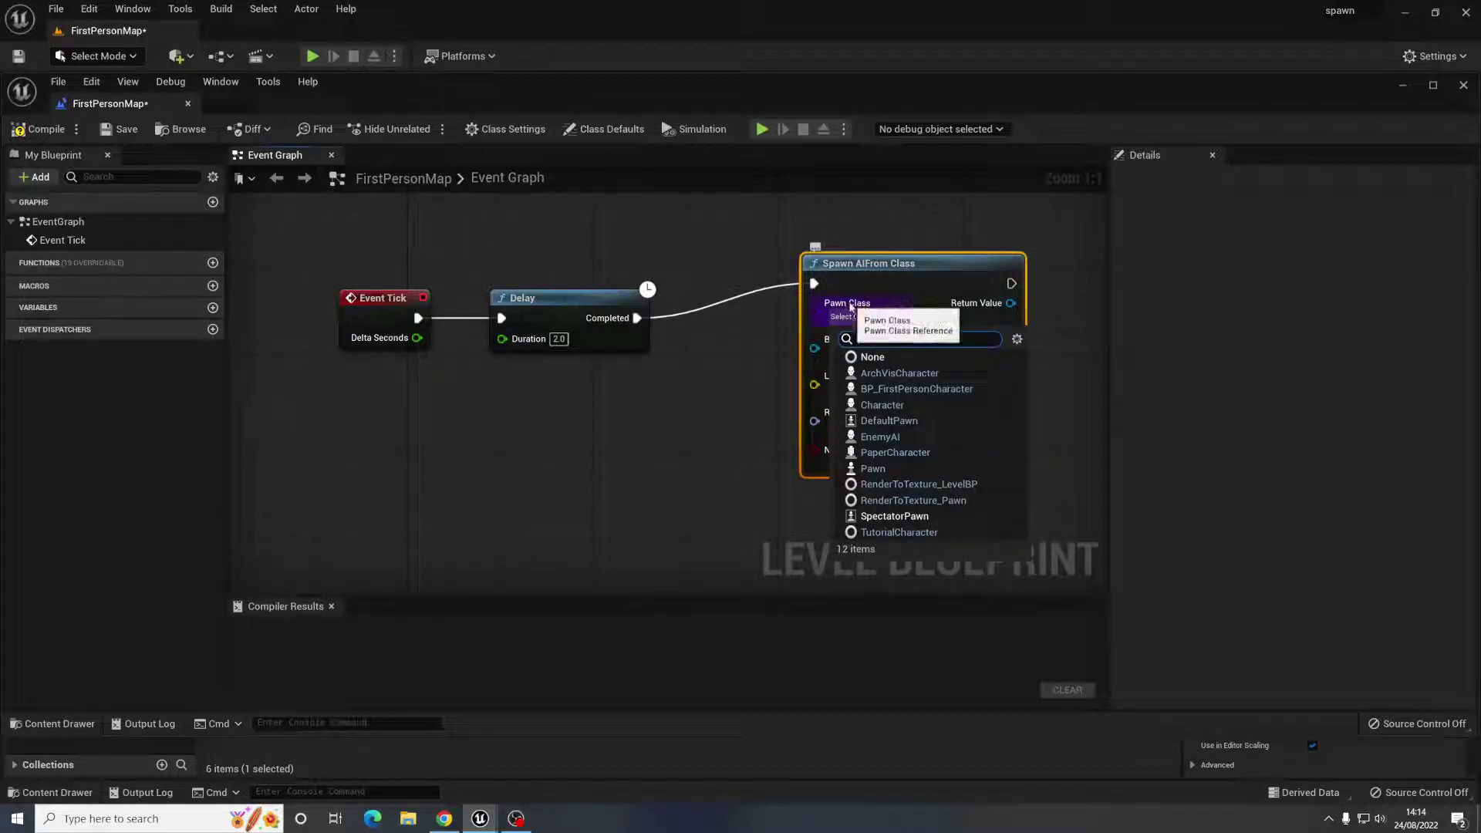
pyautogui.click(880, 436)
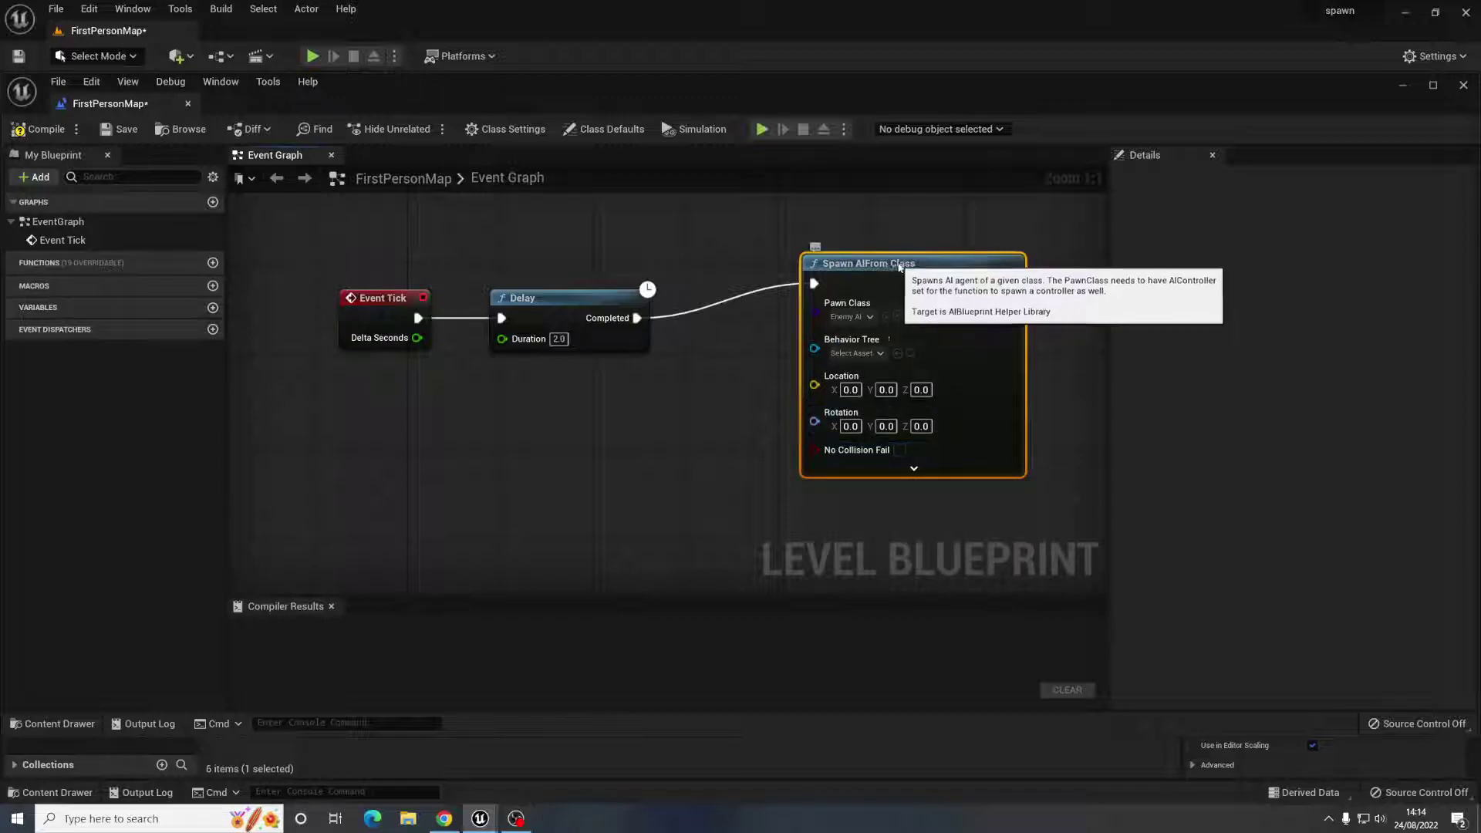
pyautogui.moveTo(890, 287); pyautogui.dragTo(914, 287)
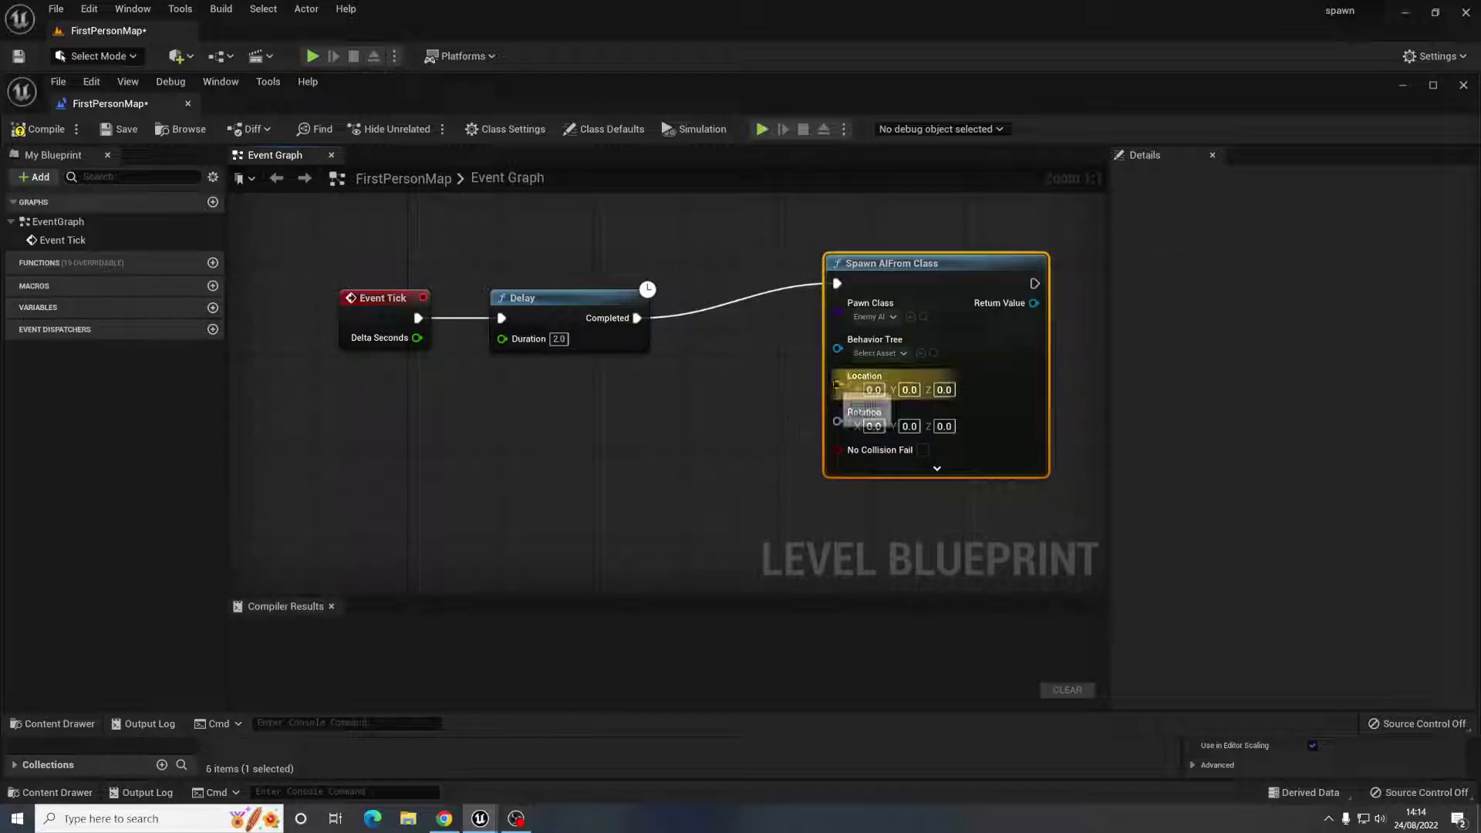
# - Check the target point in the level, then add a reference to TargetPoint in the Level Blueprint, below Event Tick
pyautogui.click(1403, 85)
pyautogui.scroll(5, 698, 313)
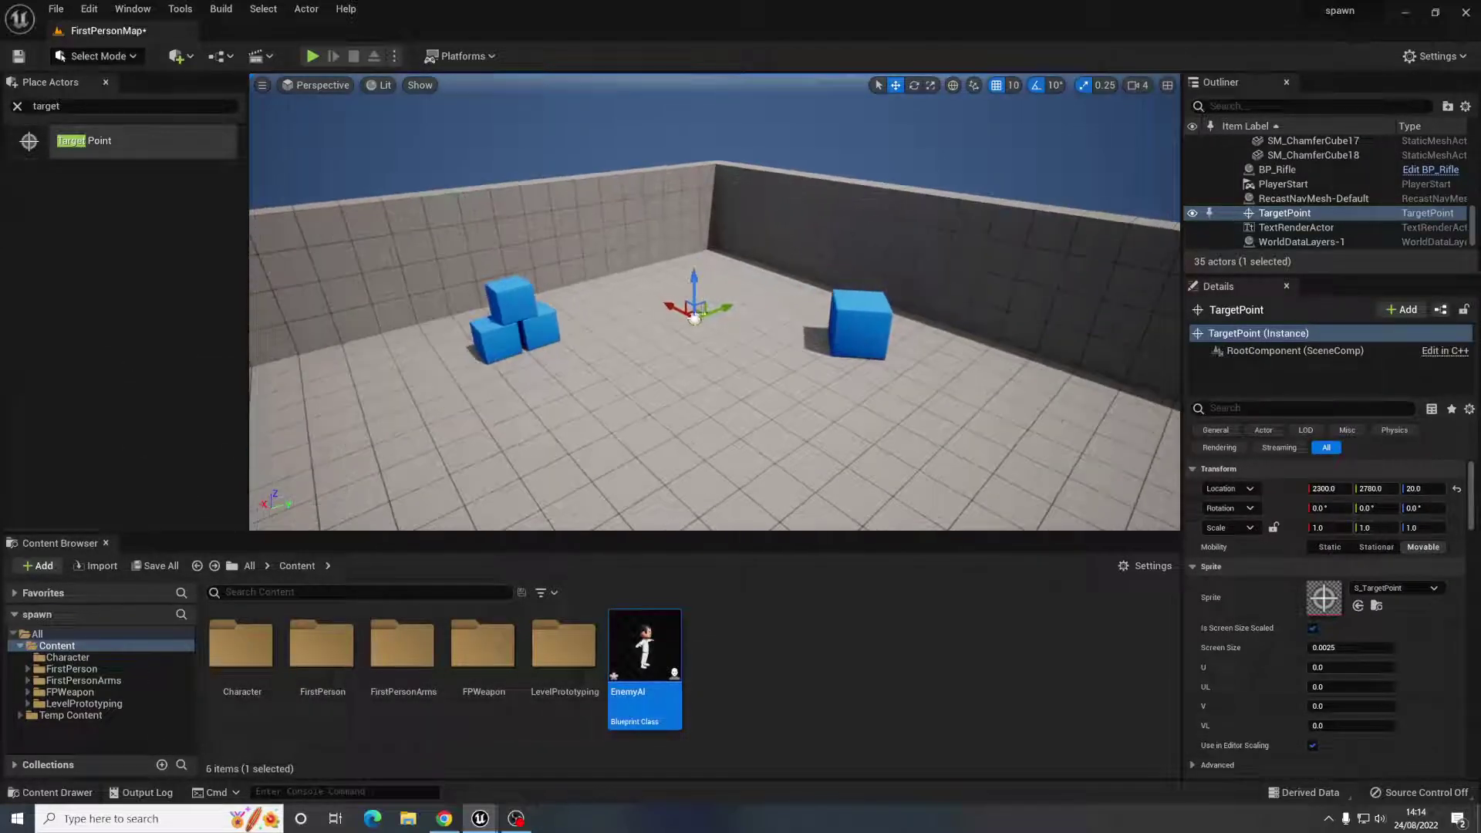
pyautogui.click(561, 733)
pyautogui.rightClick(517, 446)
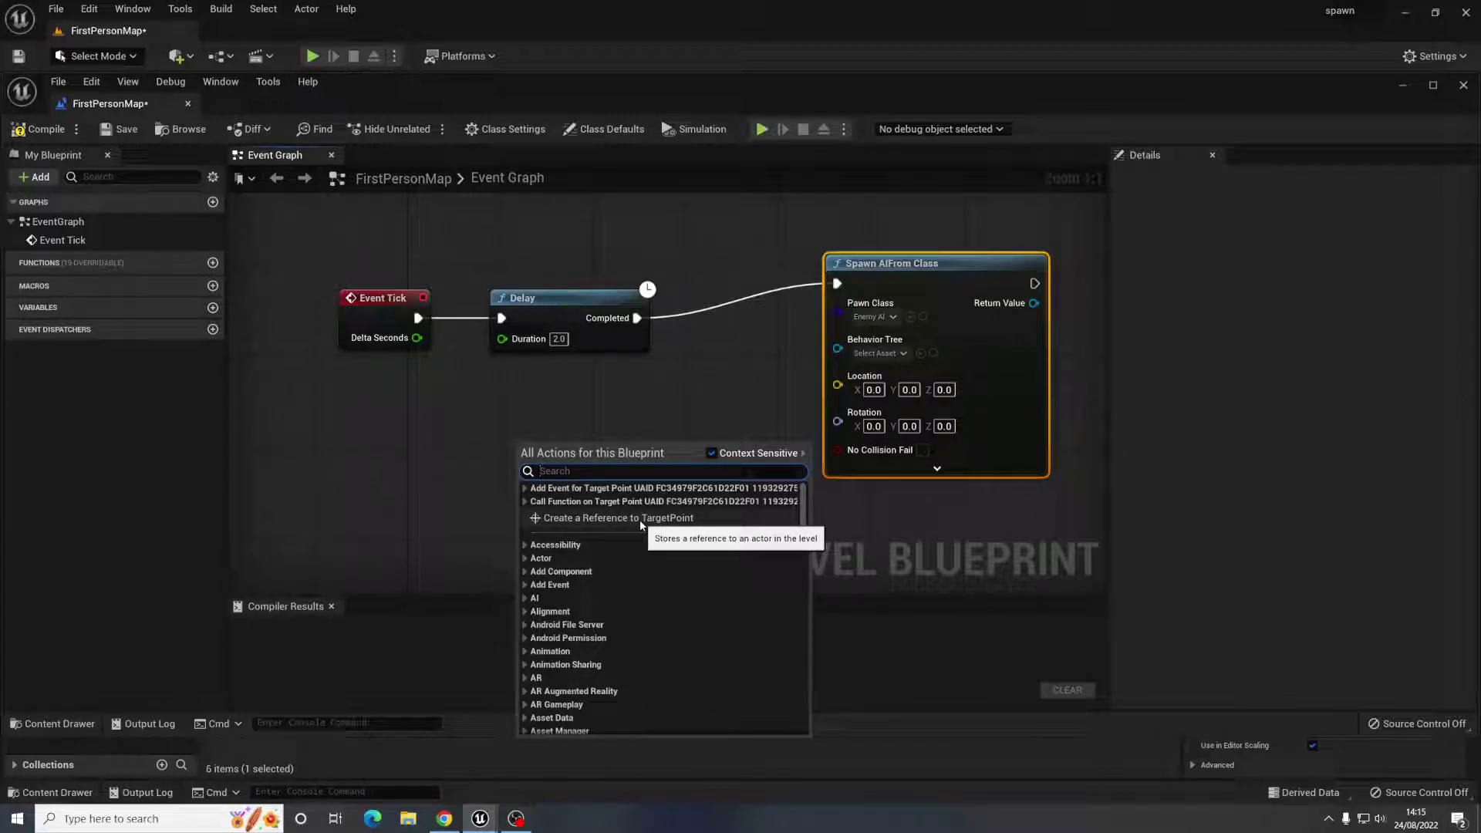
pyautogui.click(640, 518)
pyautogui.moveTo(584, 444); pyautogui.dragTo(410, 482)
pyautogui.moveTo(537, 462); pyautogui.dragTo(613, 417, button='right')
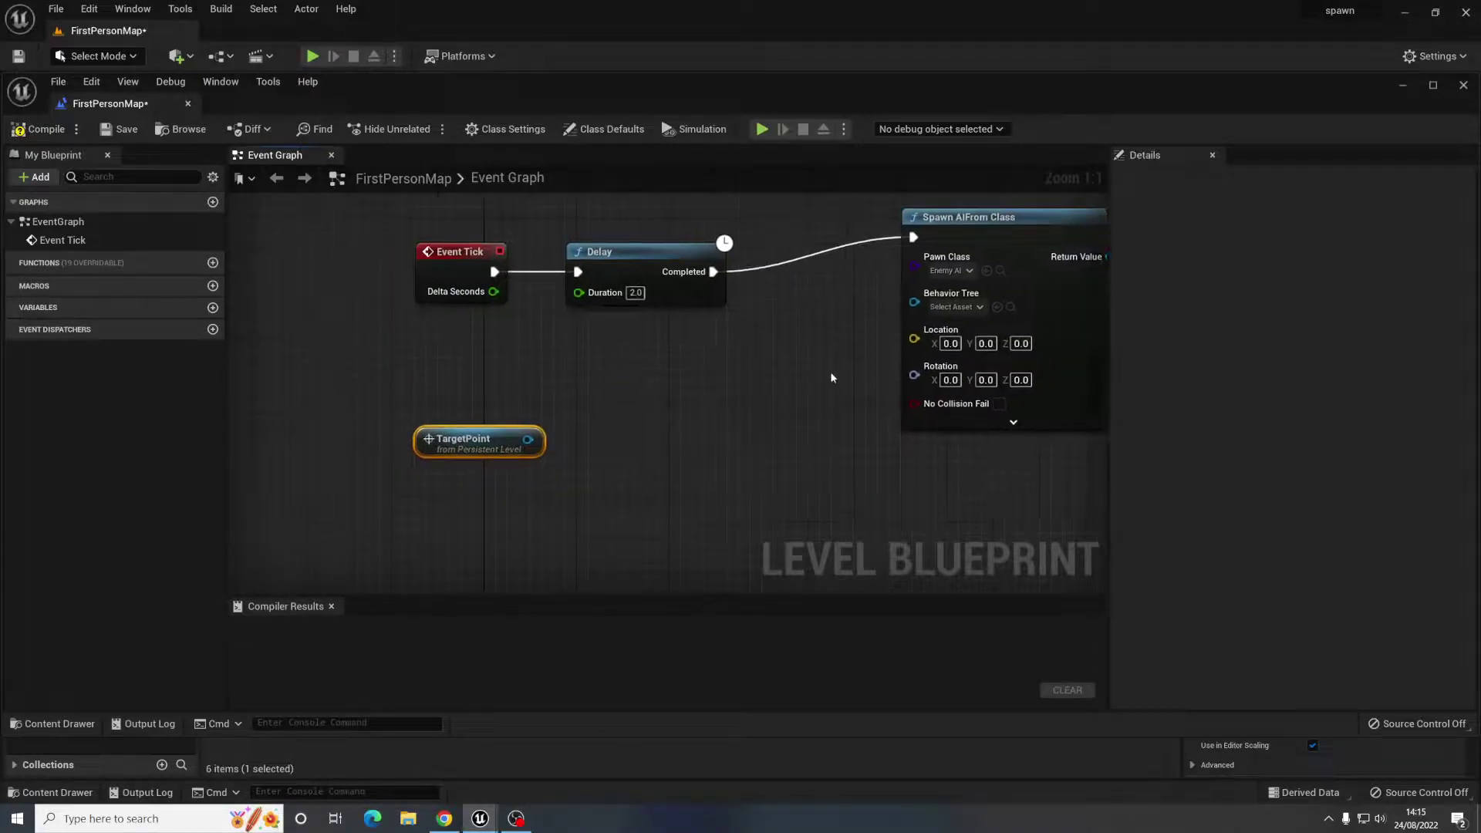
# - Add a Get World Location node below the Delay, with context sensitivity turned off for the node search
pyautogui.rightClick(697, 426)
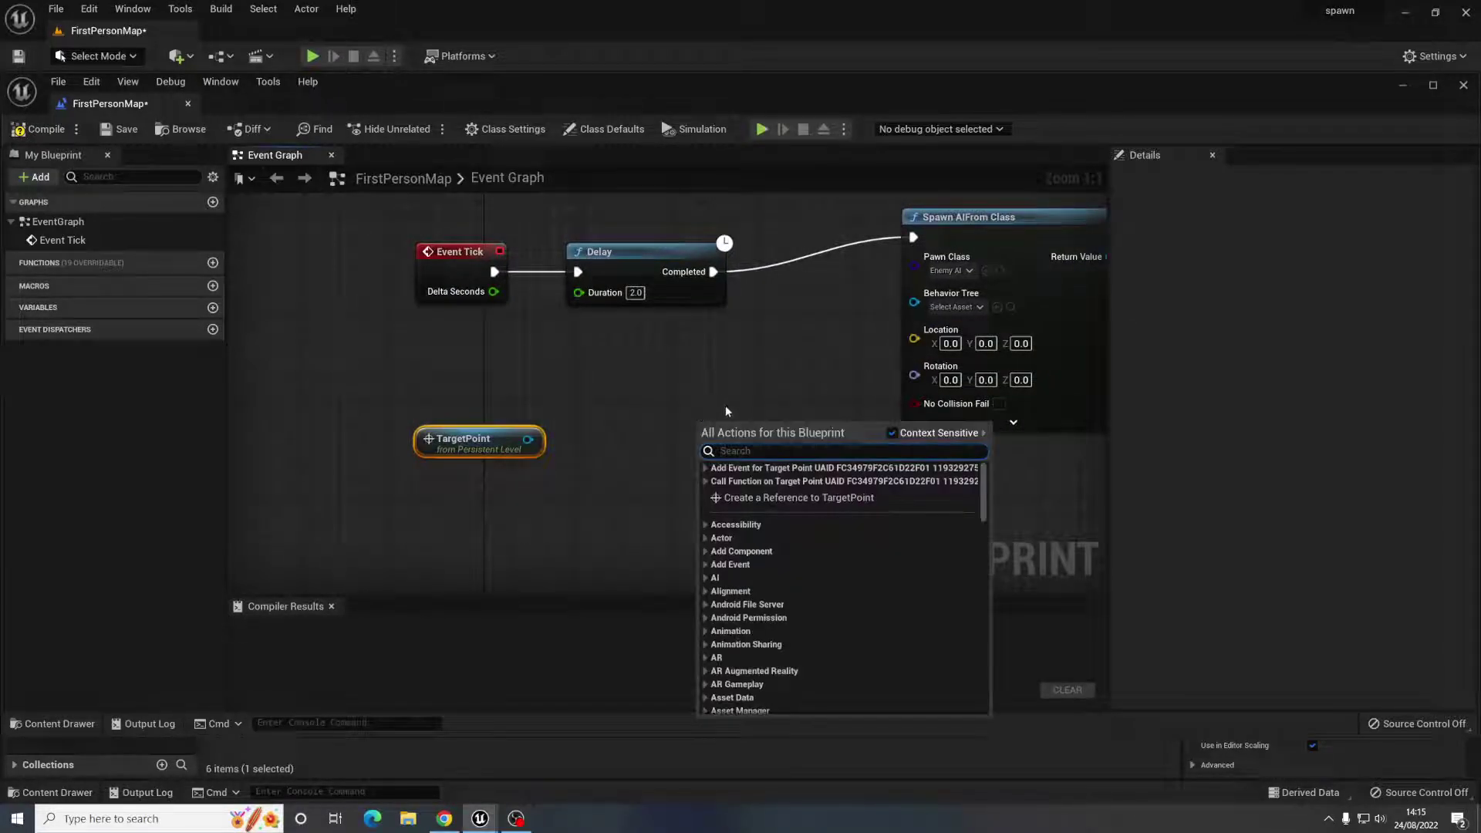
pyautogui.click(893, 433)
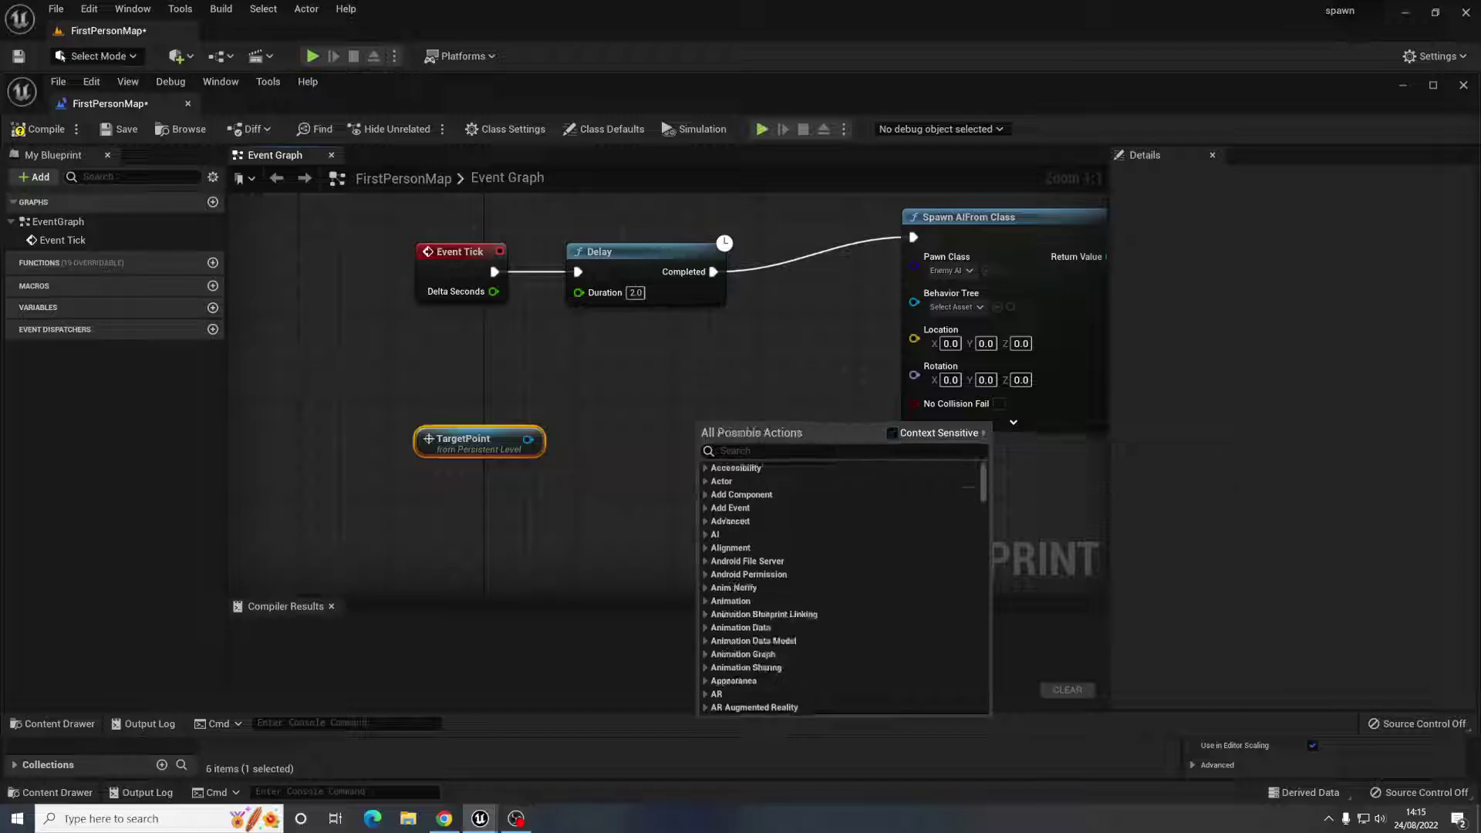
pyautogui.write('get world lo')
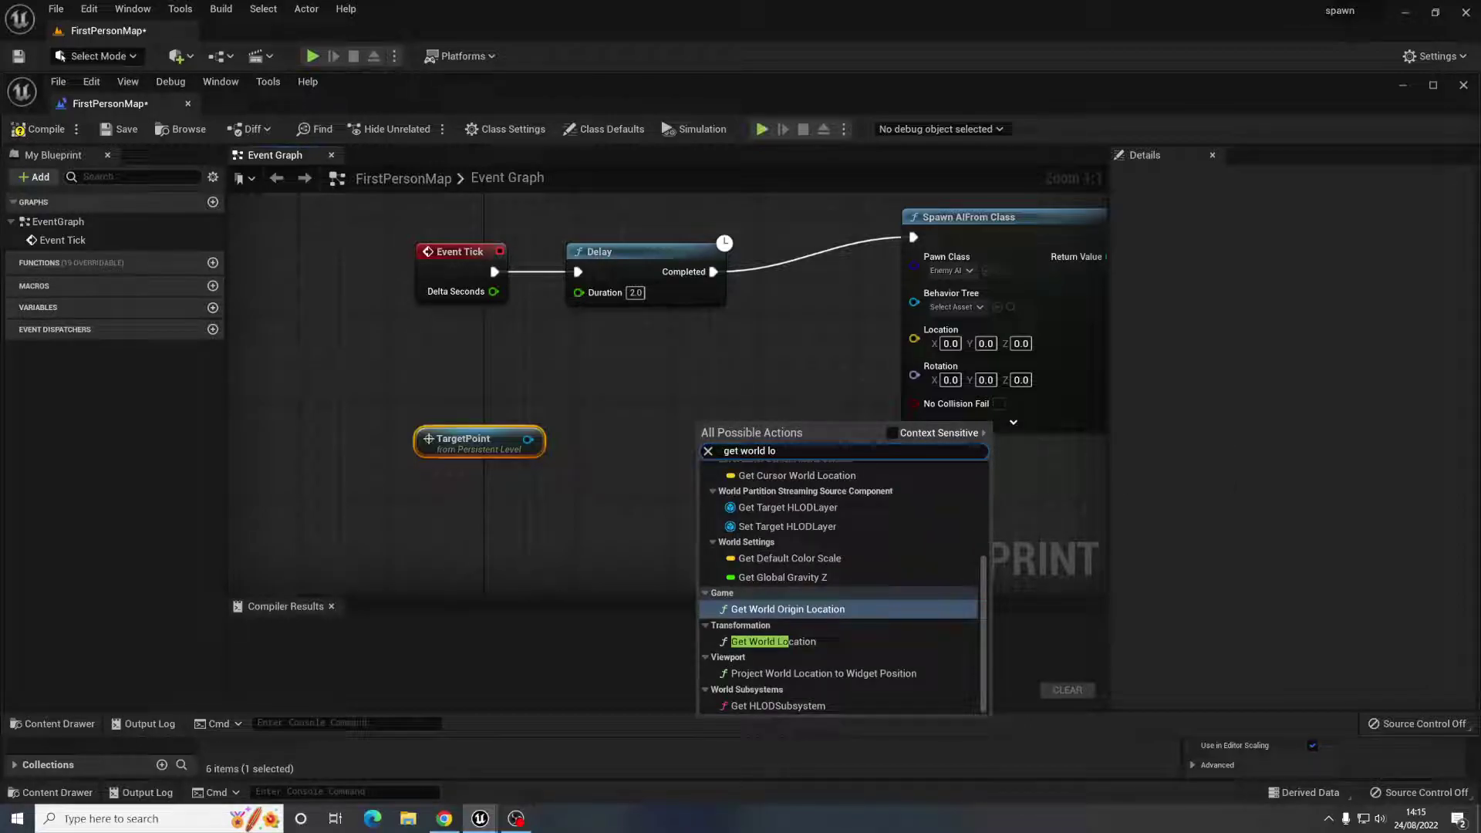
pyautogui.click(760, 640)
# - Connect TargetPoint to Get World Location's Target, and its Return Value to the Location of Spawn AIFrom Class
pyautogui.moveTo(760, 429); pyautogui.dragTo(351, 406)
pyautogui.moveTo(595, 422); pyautogui.dragTo(512, 483)
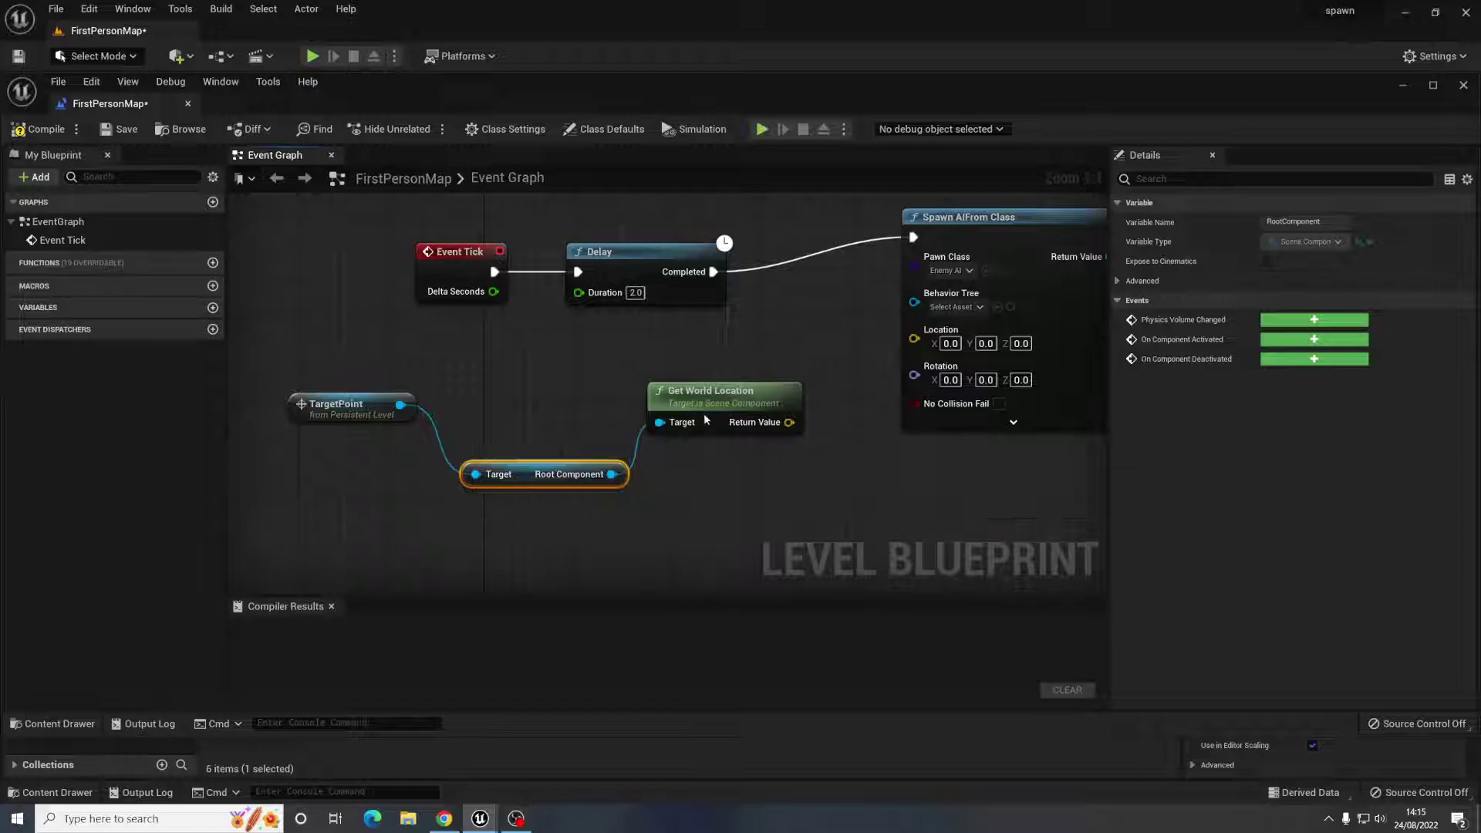
pyautogui.moveTo(717, 391); pyautogui.dragTo(729, 379)
pyautogui.moveTo(800, 410); pyautogui.dragTo(914, 339)
pyautogui.scroll(-1, 899, 464)
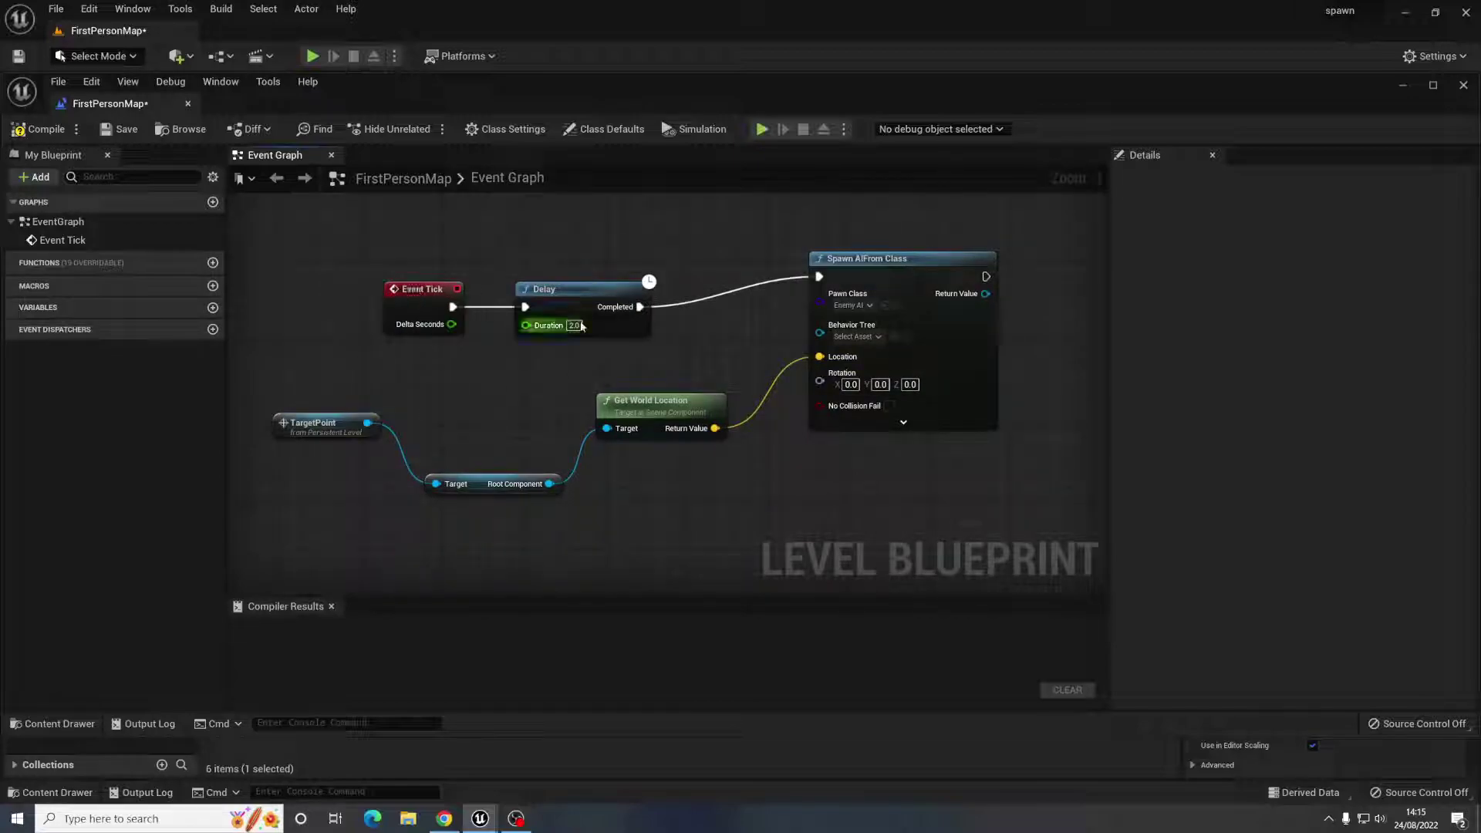
# - Tidy the positions of the Spawn AIFrom Class and TargetPoint nodes and compile the Level Blueprint
pyautogui.moveTo(878, 259); pyautogui.dragTo(900, 262)
pyautogui.moveTo(315, 433); pyautogui.dragTo(336, 414)
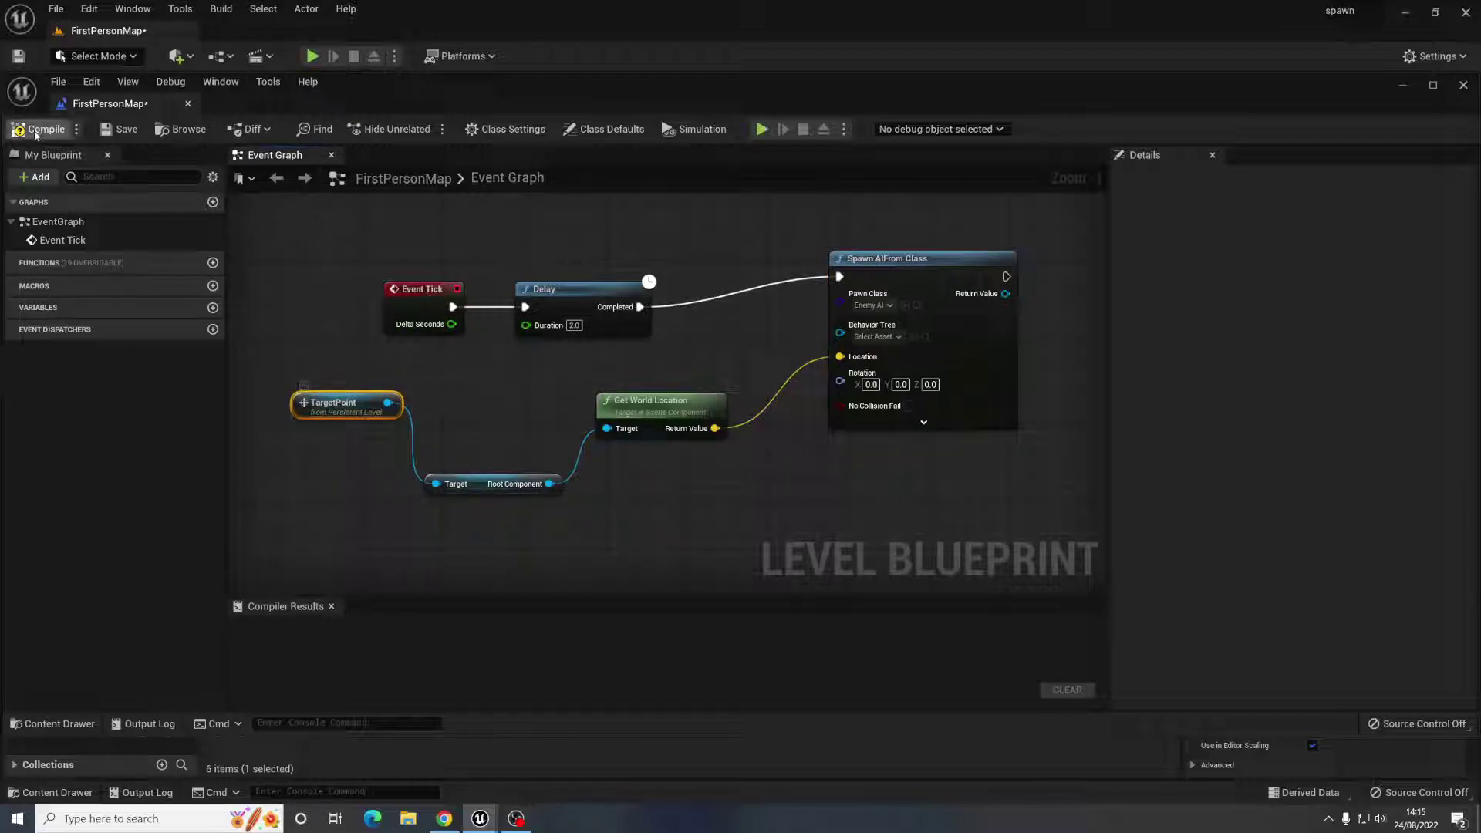
pyautogui.click(37, 128)
pyautogui.scroll(-2, 897, 488)
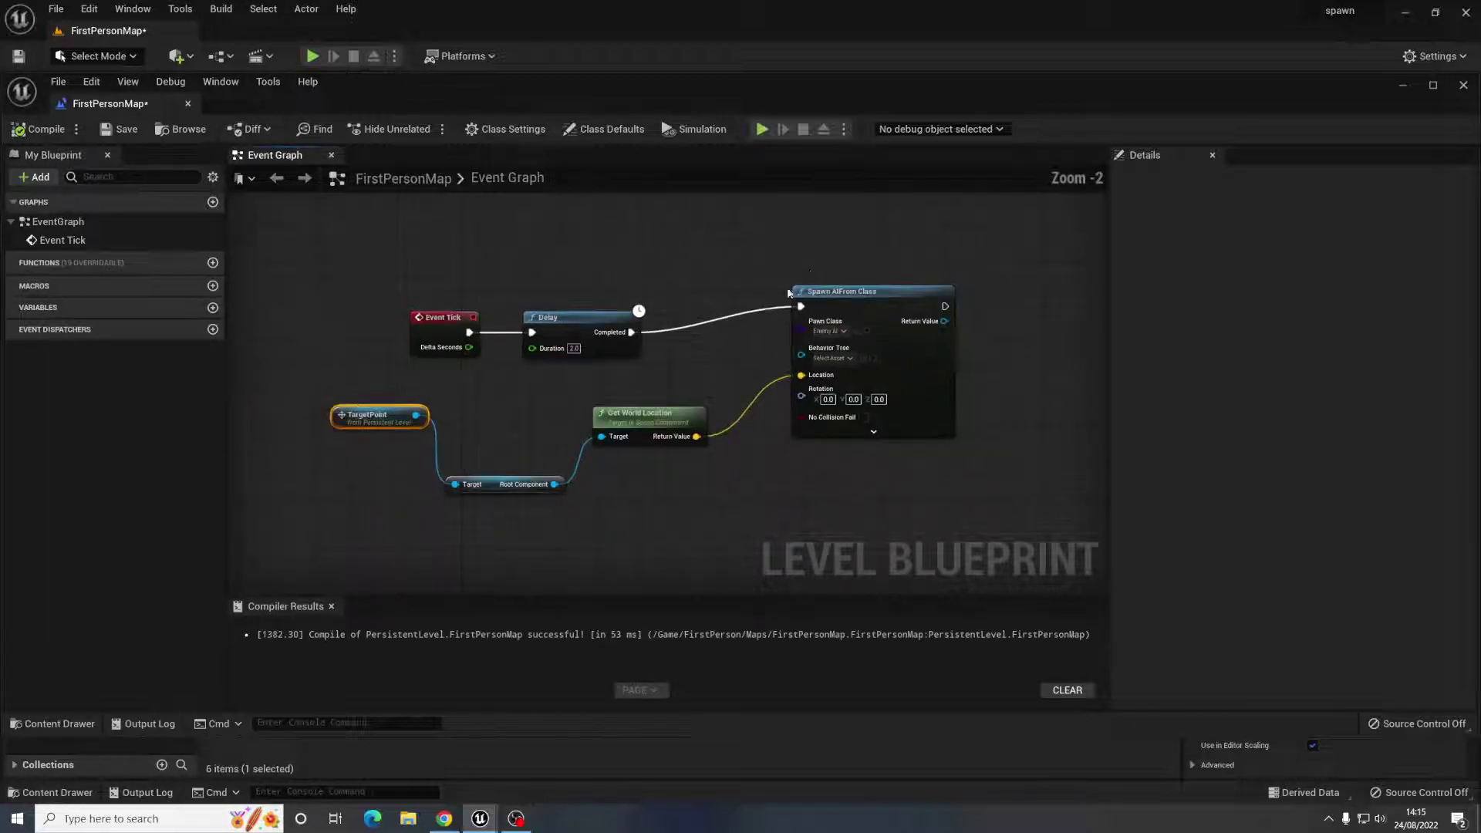
pyautogui.moveTo(849, 291); pyautogui.dragTo(848, 300)
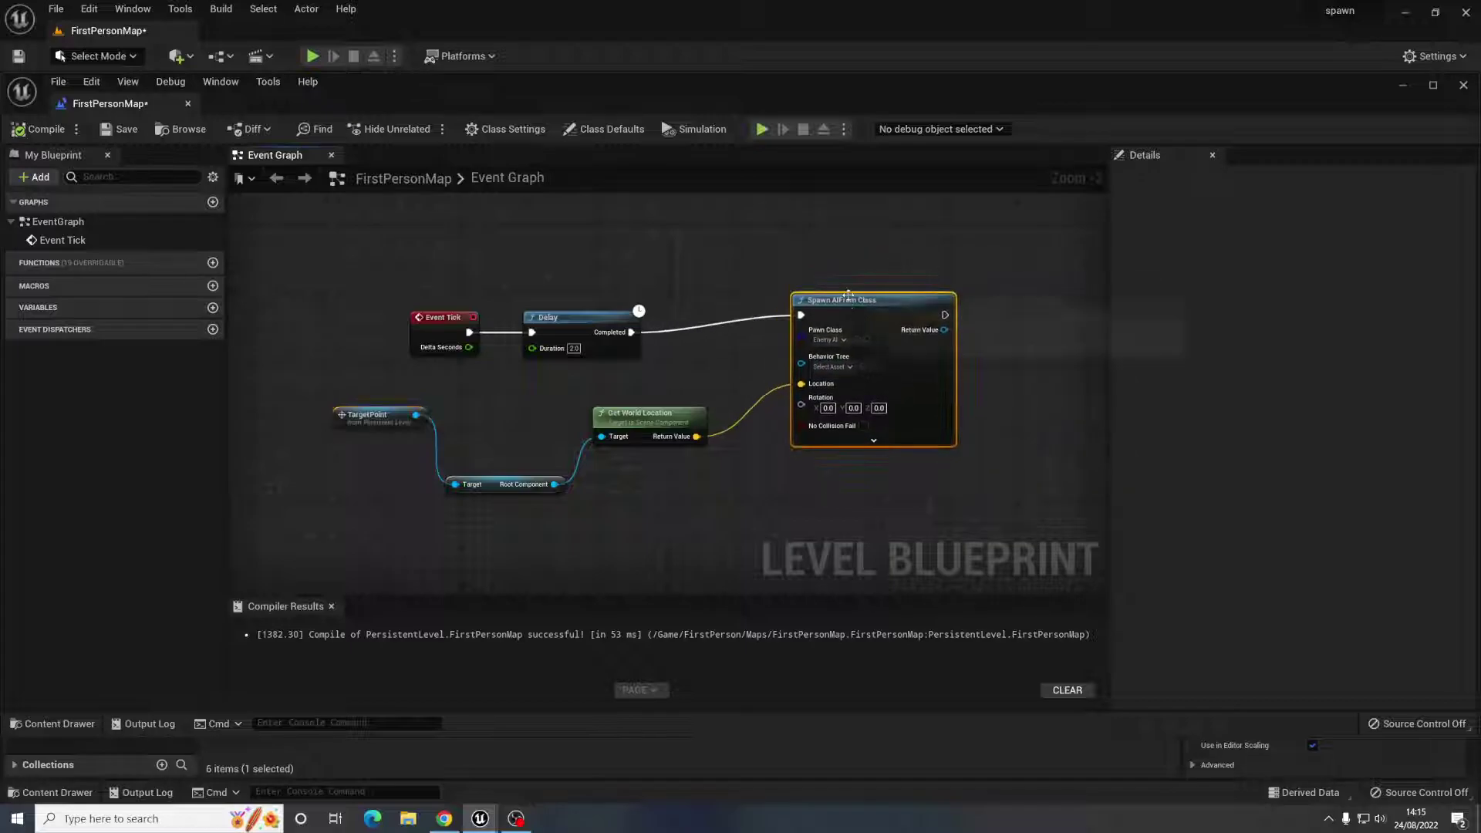
# - Reopen the EnemyAI blueprint from the level editor and review its viewport and Event Graph
pyautogui.click(1402, 86)
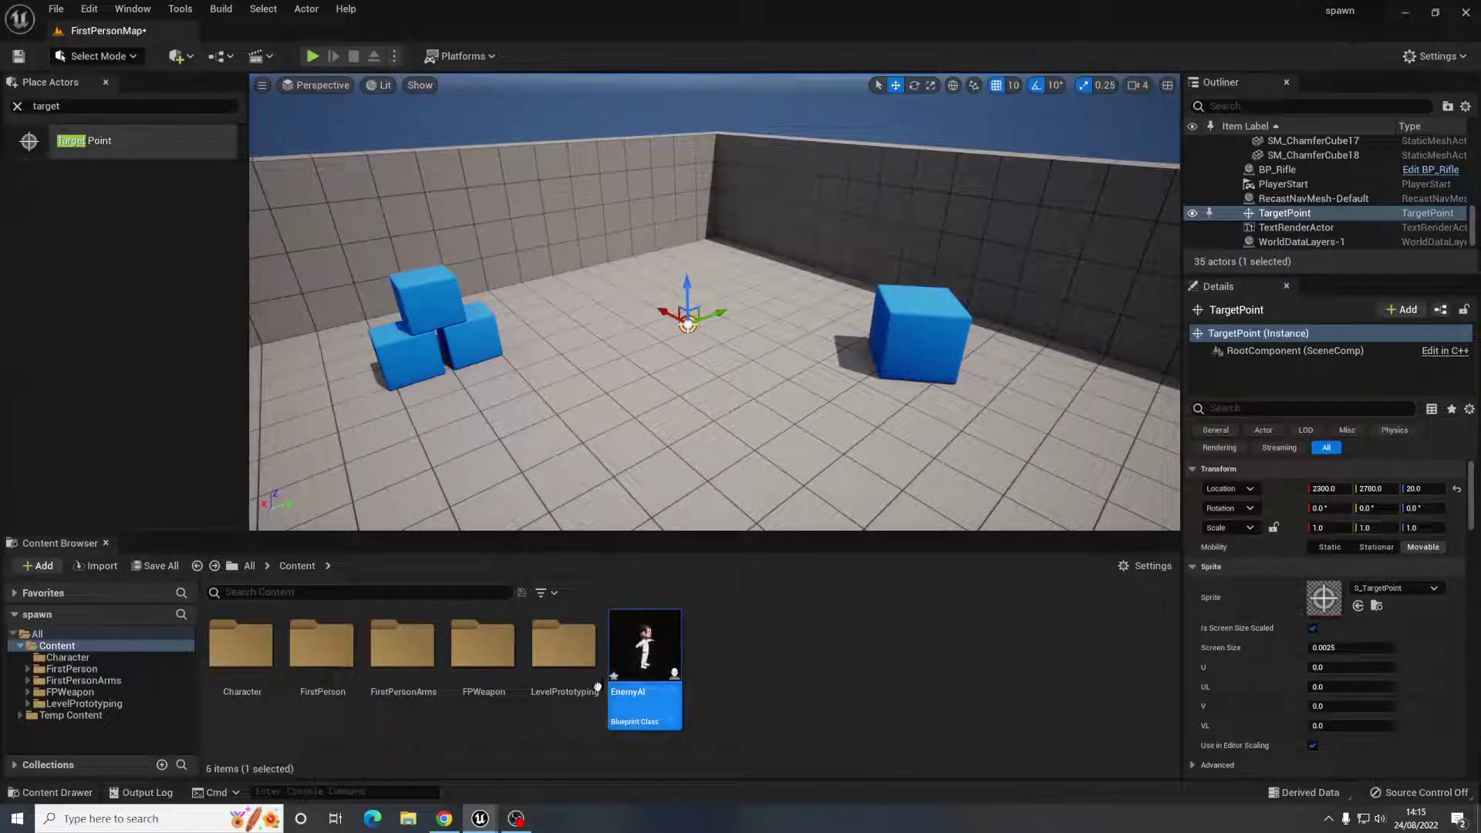
pyautogui.doubleClick(651, 650)
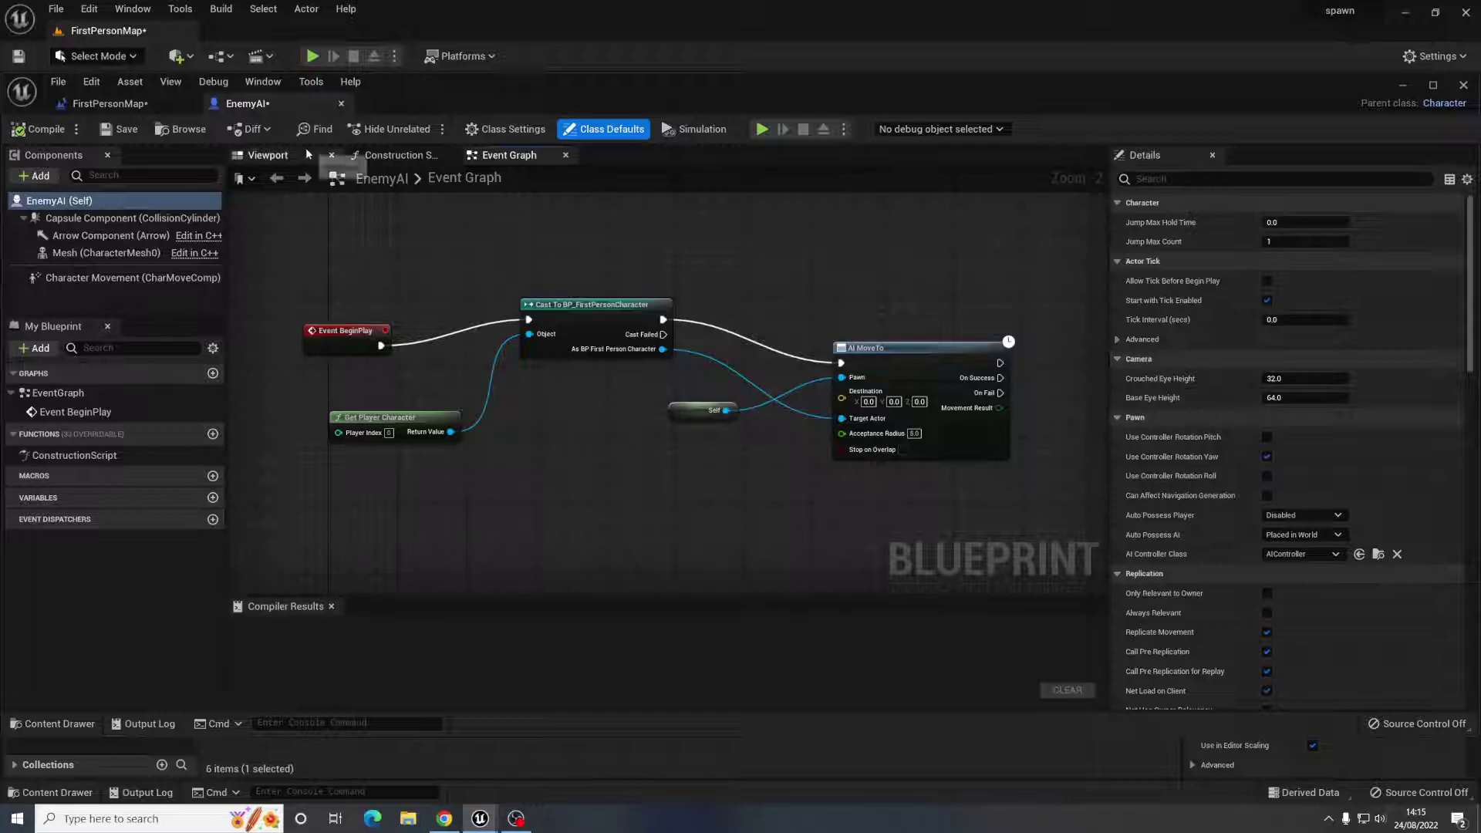
pyautogui.click(308, 154)
pyautogui.click(509, 155)
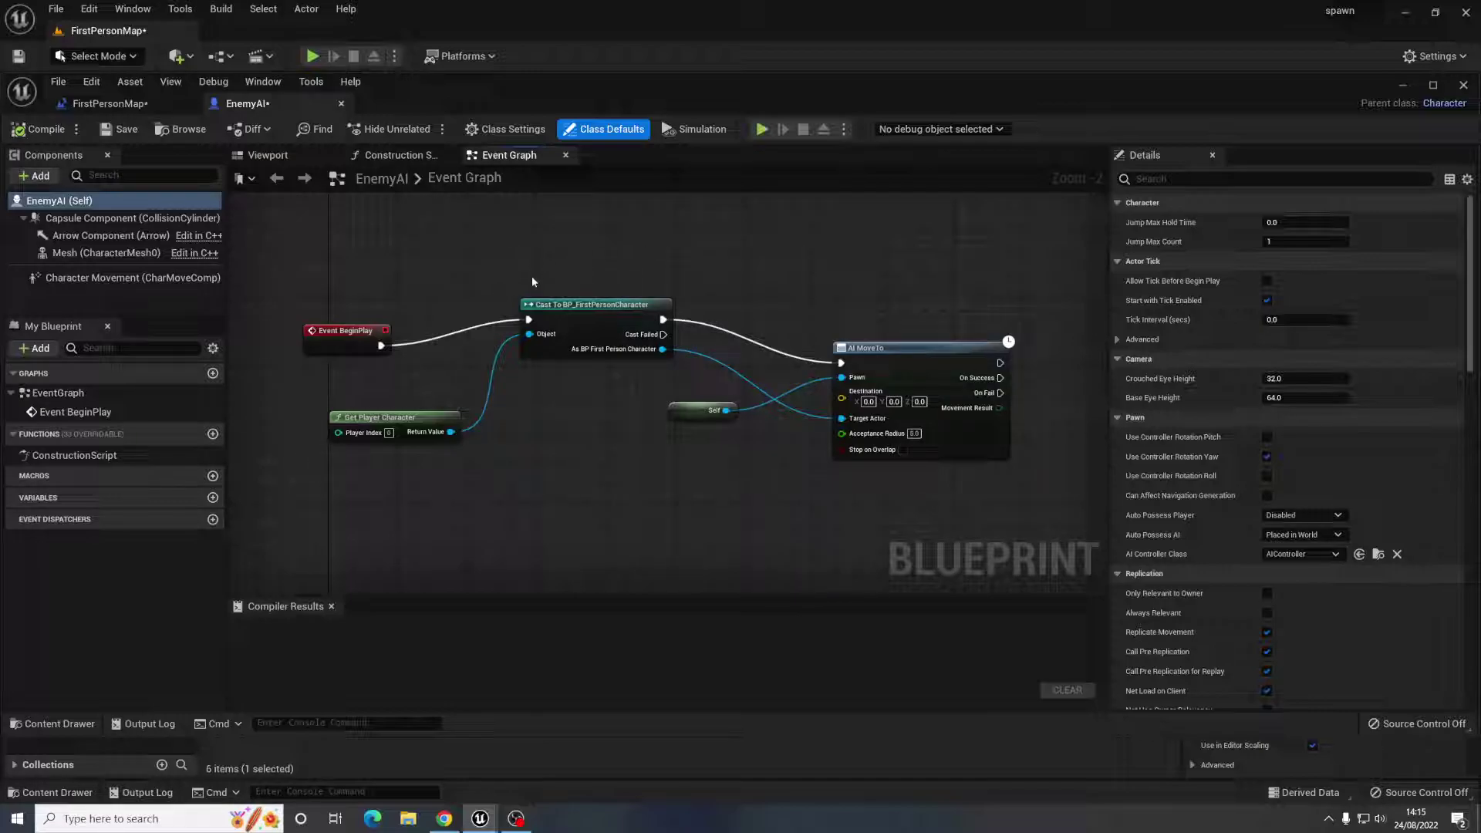
# - Set EnemyAI's Auto Possess AI to Placed in World or Spawned, compile the blueprint, and return to the level editor
pyautogui.click(1295, 538)
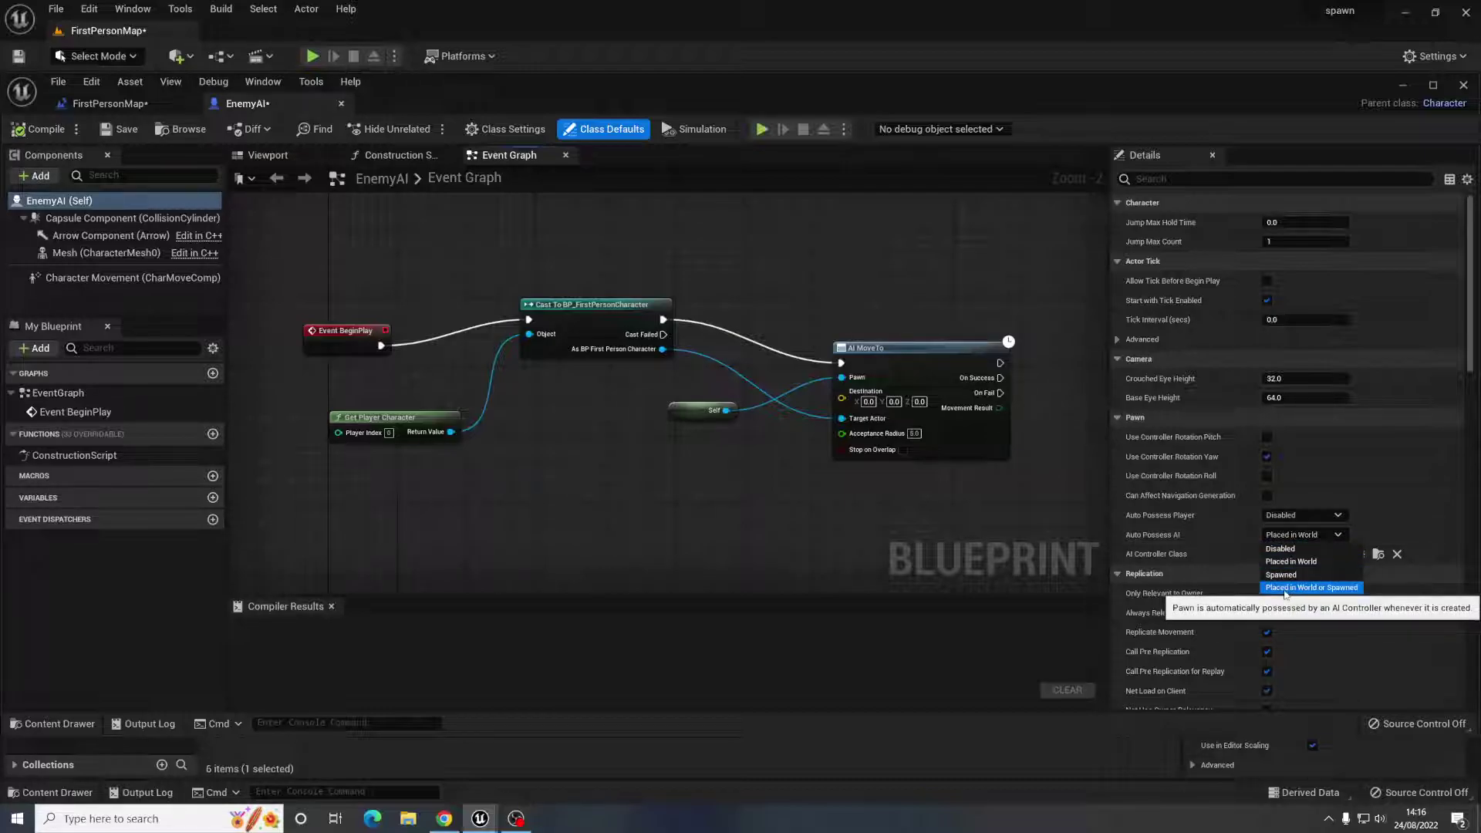
pyautogui.click(1339, 588)
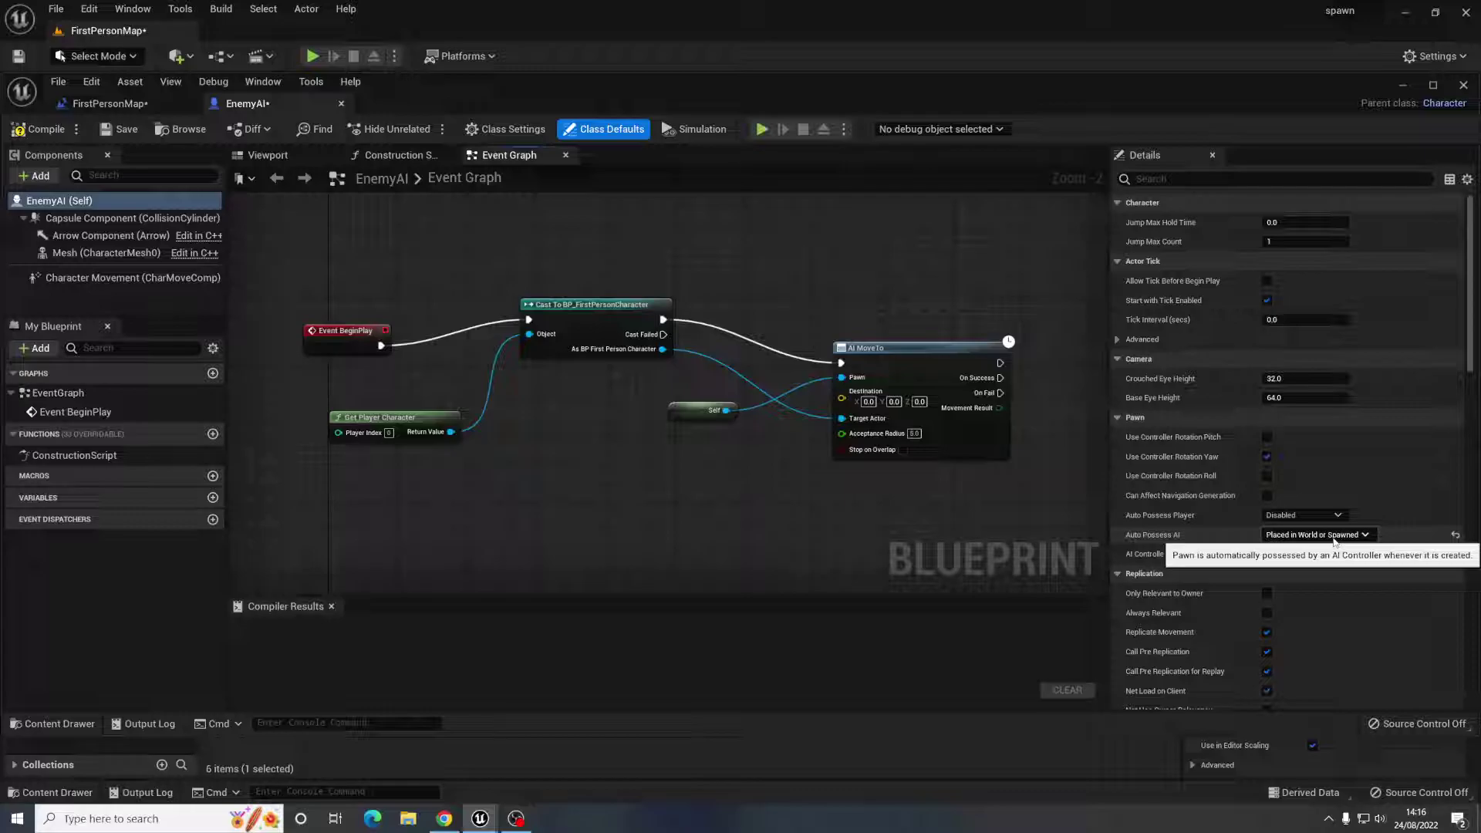
pyautogui.click(37, 130)
pyautogui.click(1404, 85)
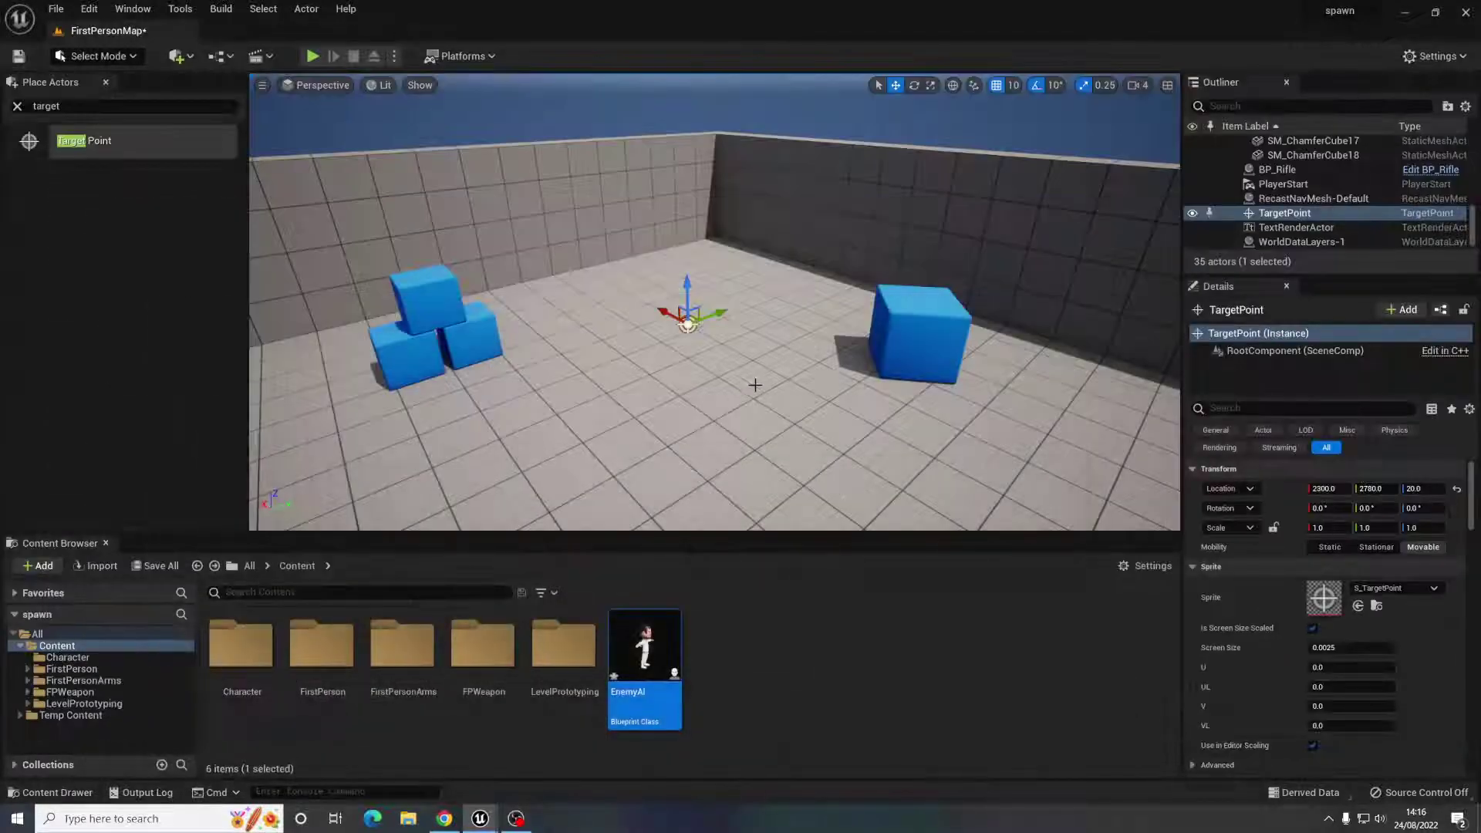
# - Find the NavMeshBoundsVolume actor by searching for "nav mesh" and place it on the arena floor
pyautogui.moveTo(714, 301); pyautogui.dragTo(684, 333, button='right')
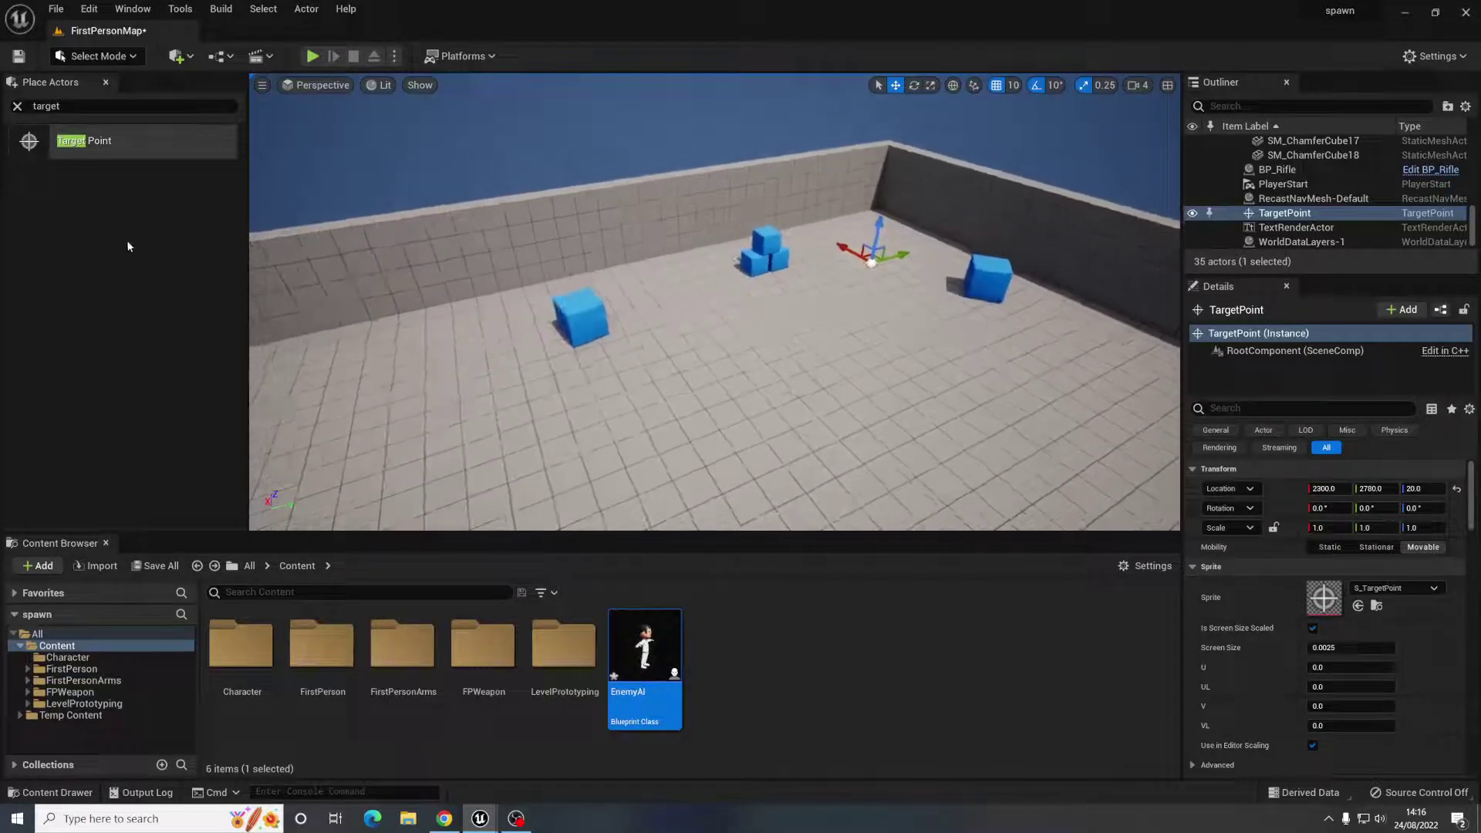
pyautogui.click(17, 106)
pyautogui.write('nav mesh')
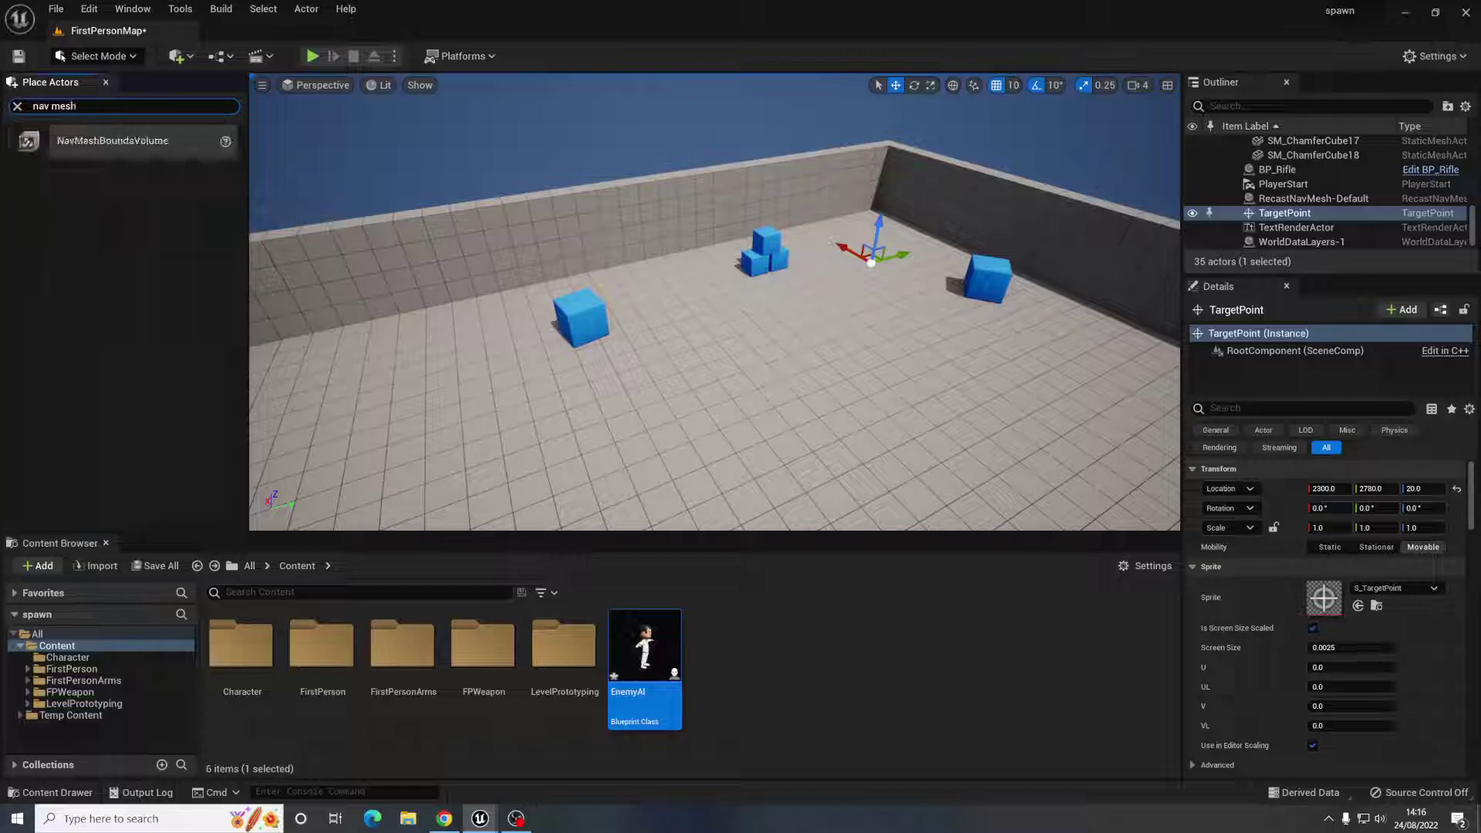
pyautogui.moveTo(116, 141); pyautogui.dragTo(755, 417)
pyautogui.moveTo(781, 332); pyautogui.dragTo(780, 408, button='right')
# - Scale the NavMeshBoundsVolume to about 18.75 in X and 17.75 in Y to cover the arena, and check the navigation preview
pyautogui.press('r')
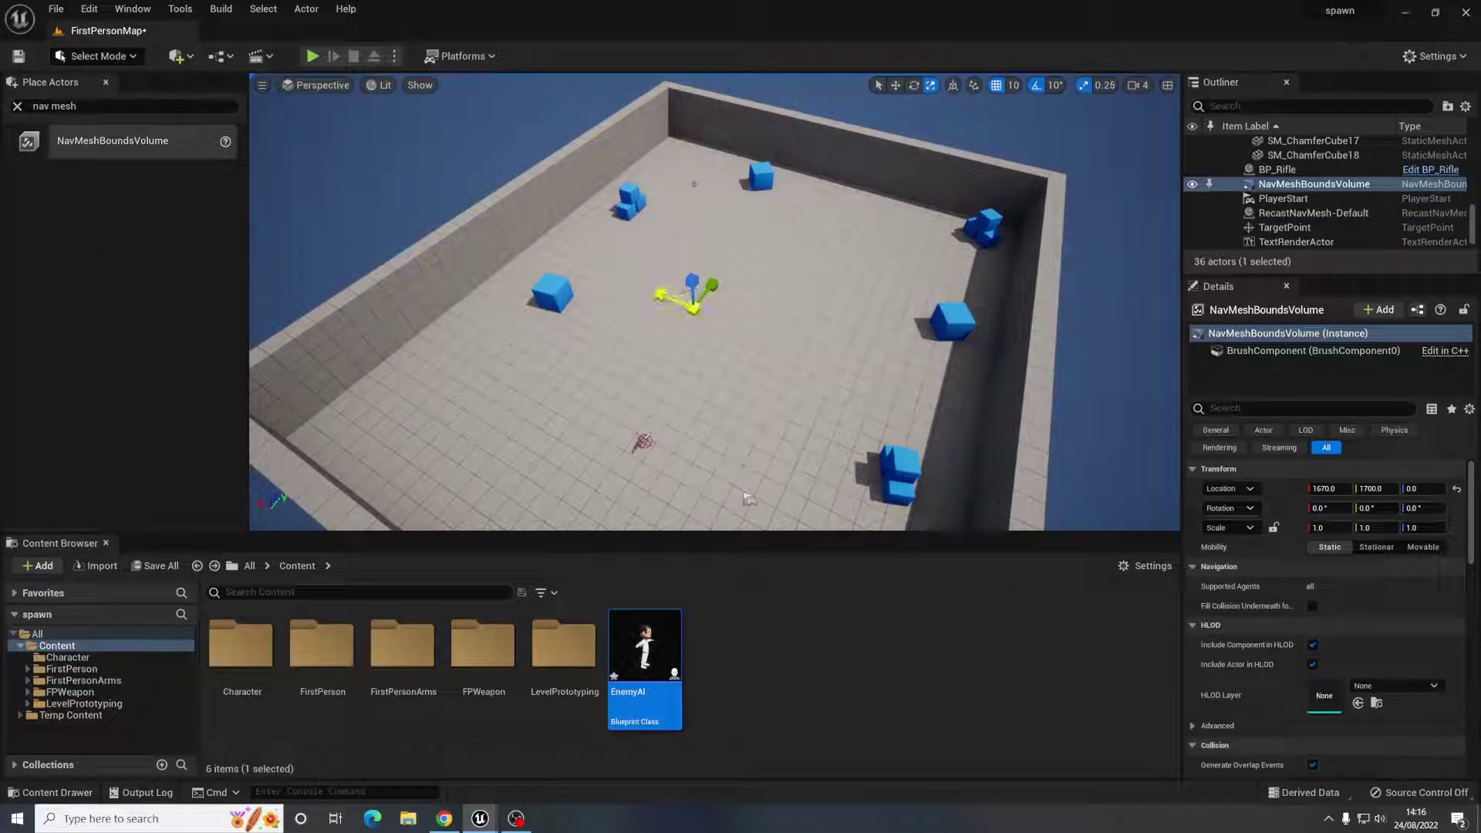
pyautogui.moveTo(661, 295); pyautogui.dragTo(672, 299)
pyautogui.moveTo(1030, 410); pyautogui.dragTo(880, 410, button='right')
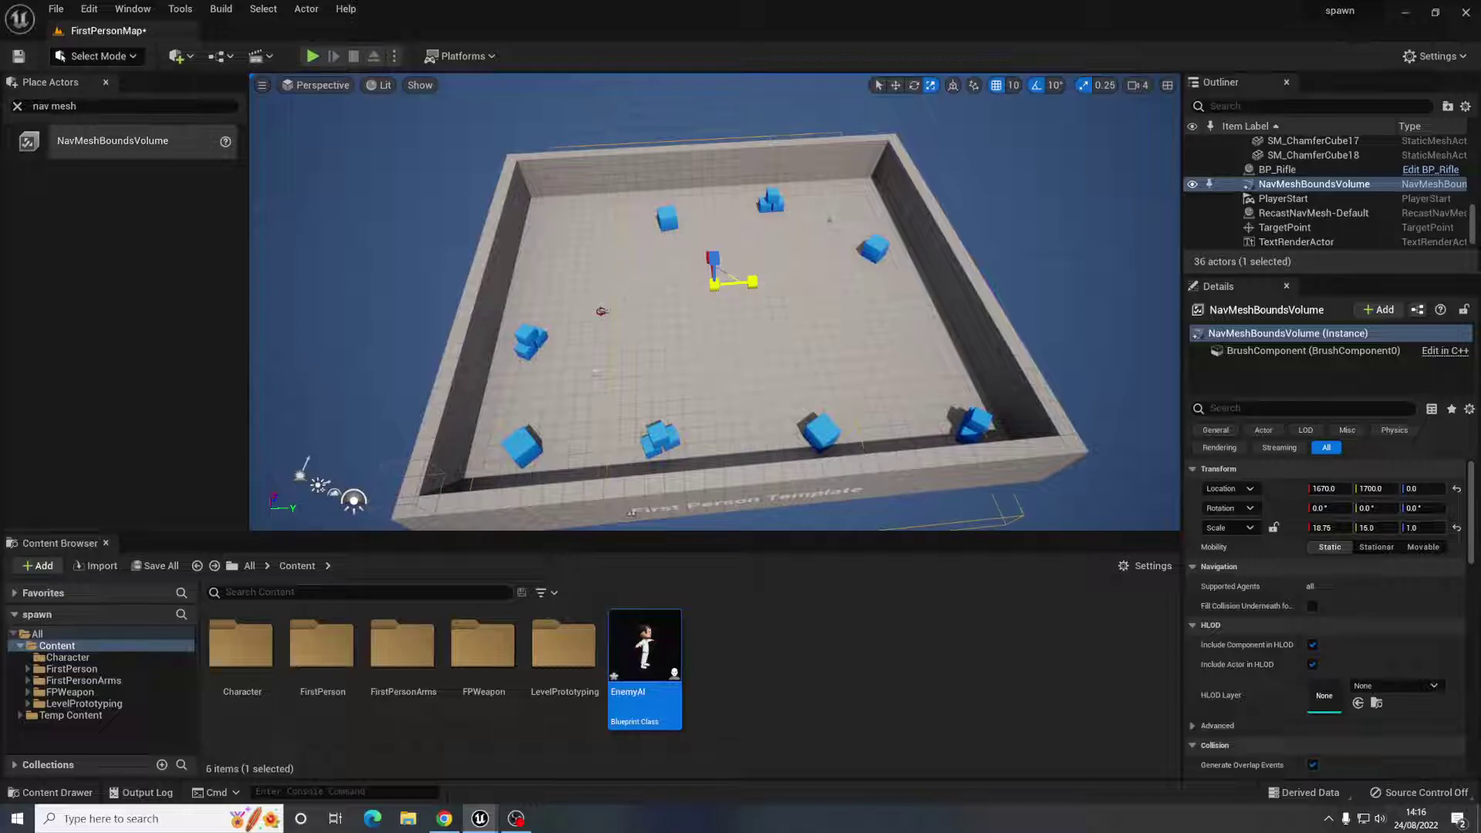
pyautogui.moveTo(714, 312); pyautogui.dragTo(757, 297, button='right')
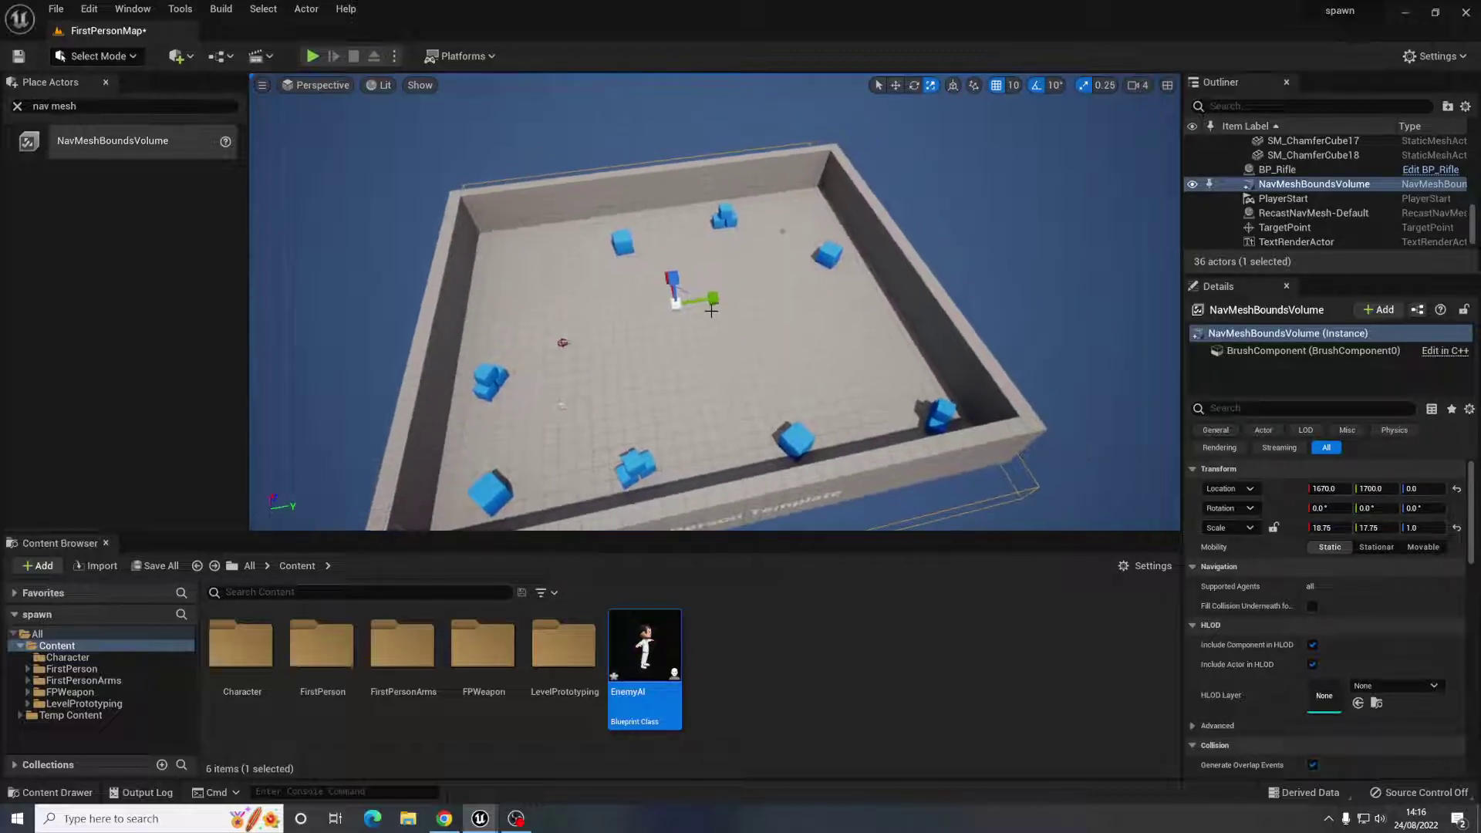
pyautogui.press('p')
pyautogui.moveTo(577, 299); pyautogui.dragTo(254, 109, button='right')
pyautogui.press('p')
pyautogui.press('w')
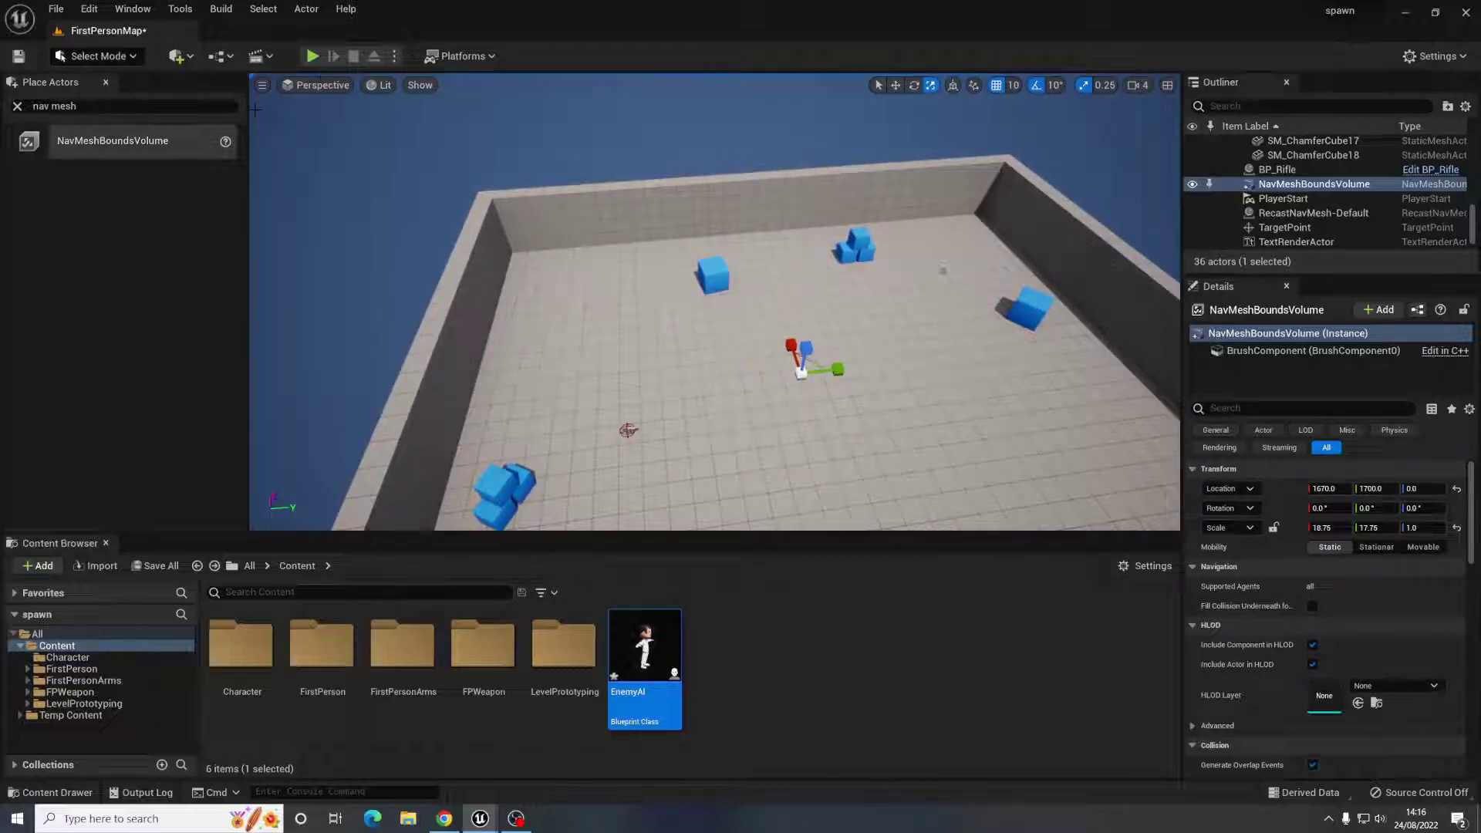
# - Play-test the level, moving around the arena to check that enemies spawn and follow the player, then stop the session
pyautogui.click(312, 57)
pyautogui.press('w')
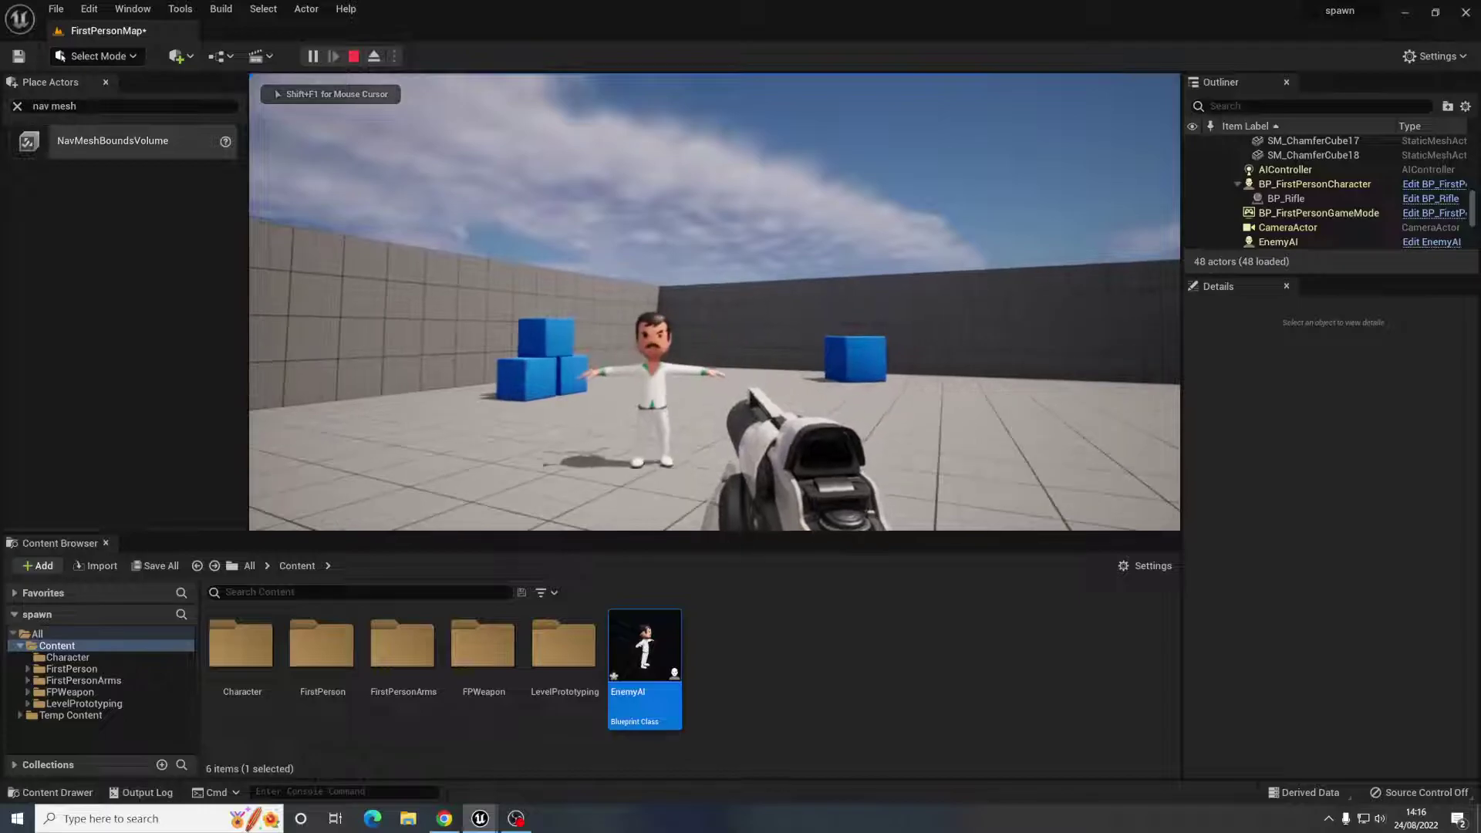
pyautogui.press('w')
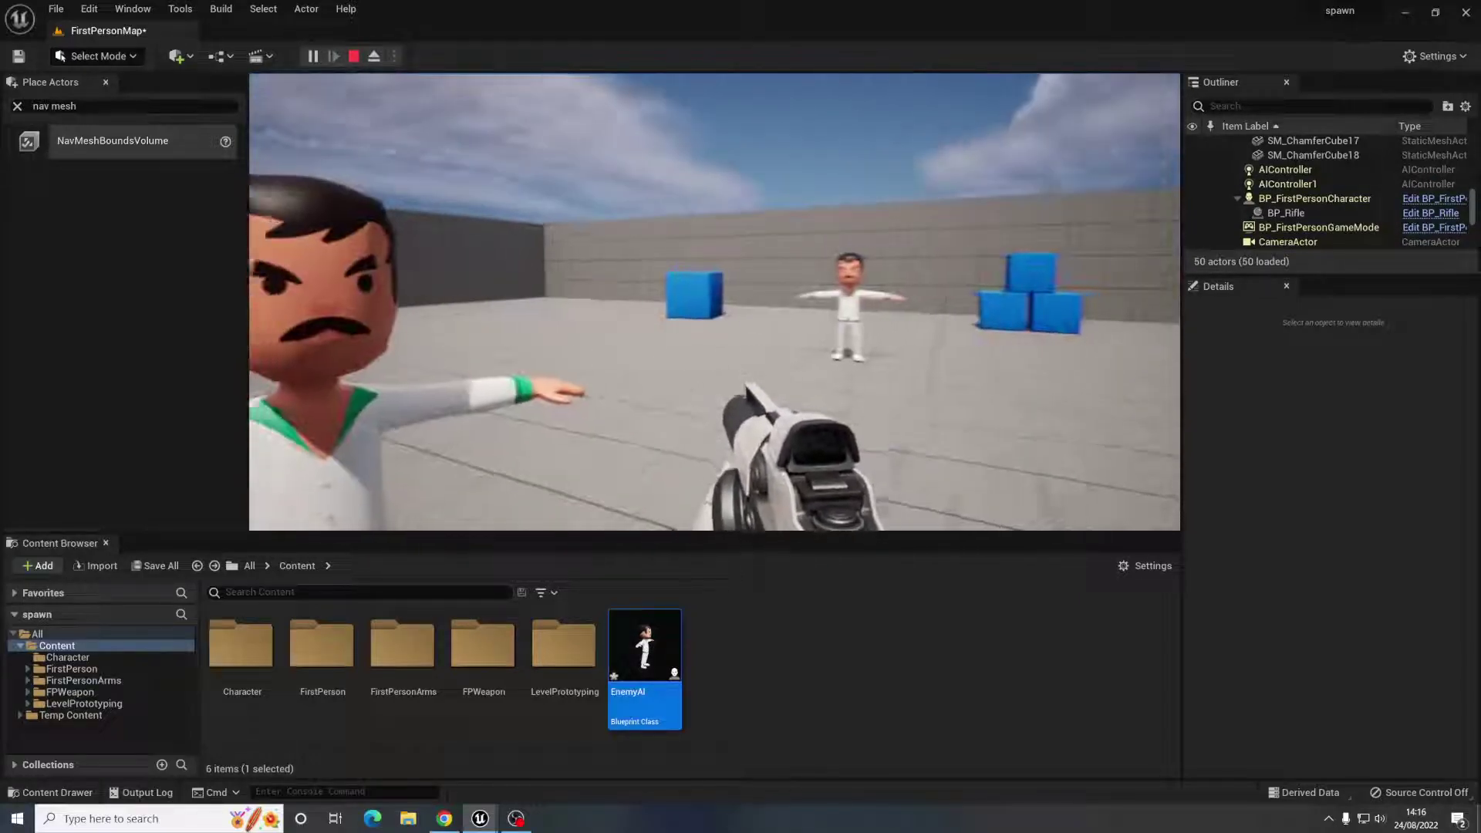
pyautogui.press('w')
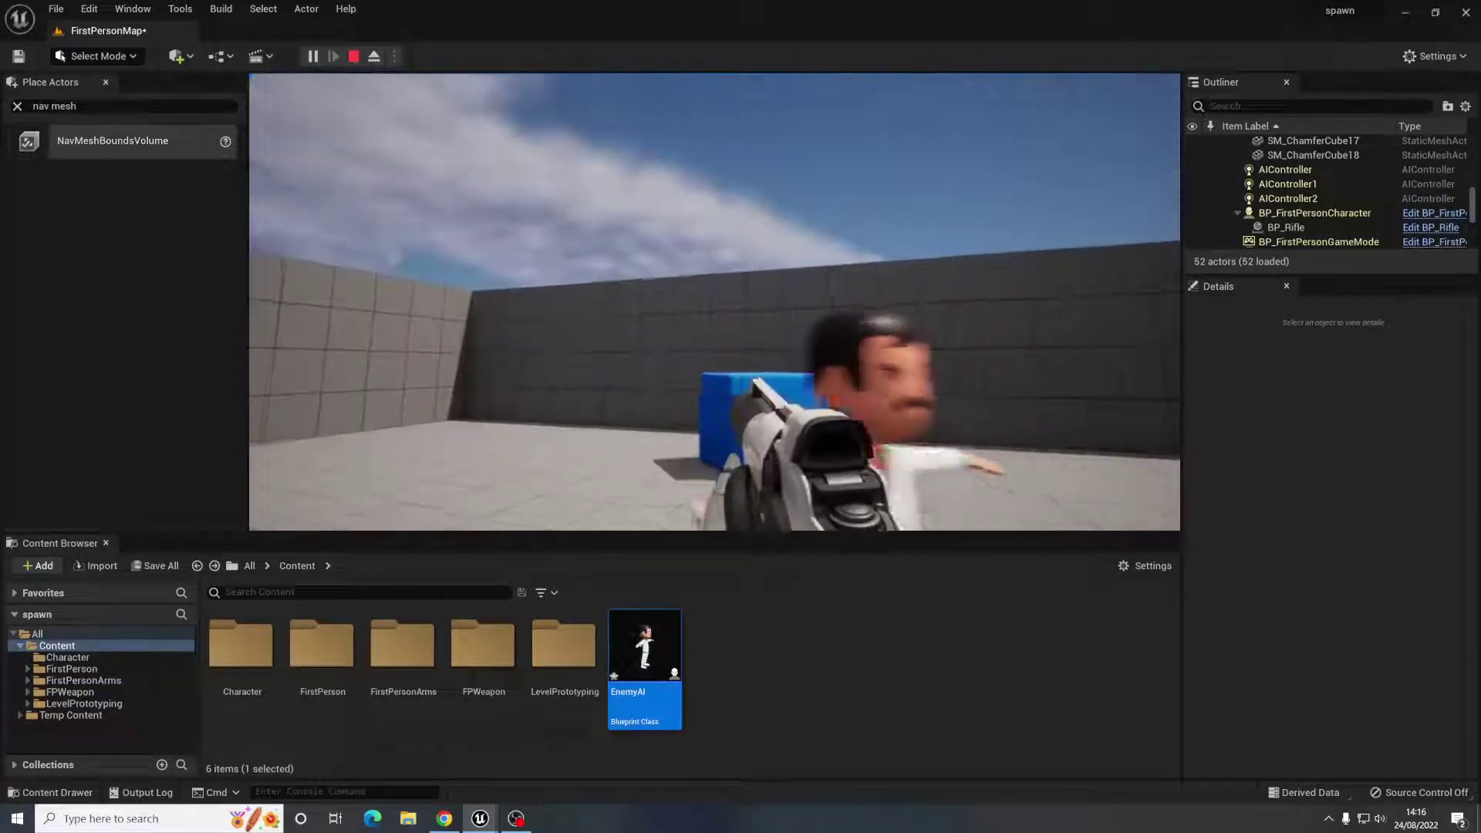
pyautogui.press('s')
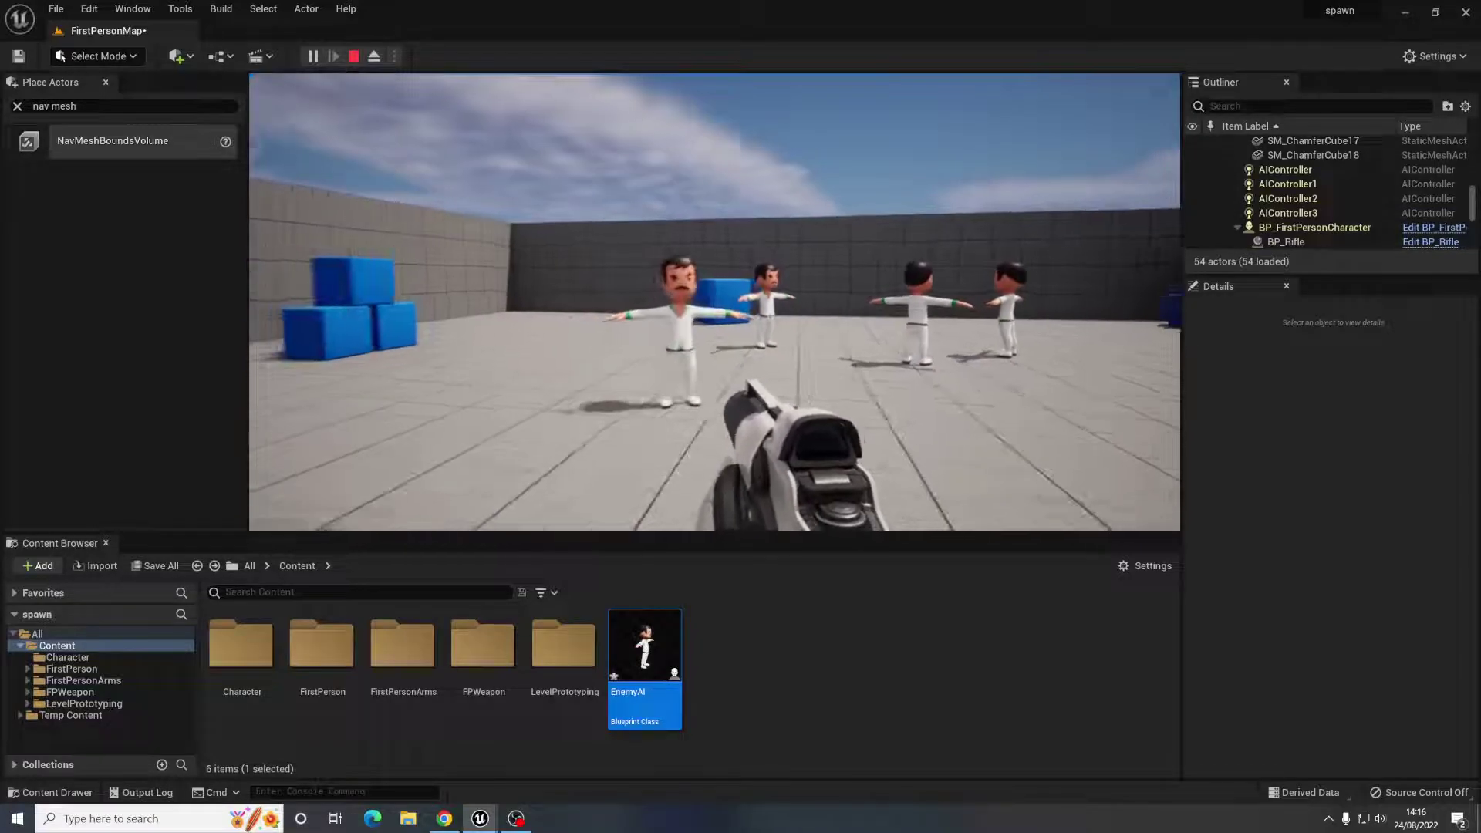
pyautogui.press('w')
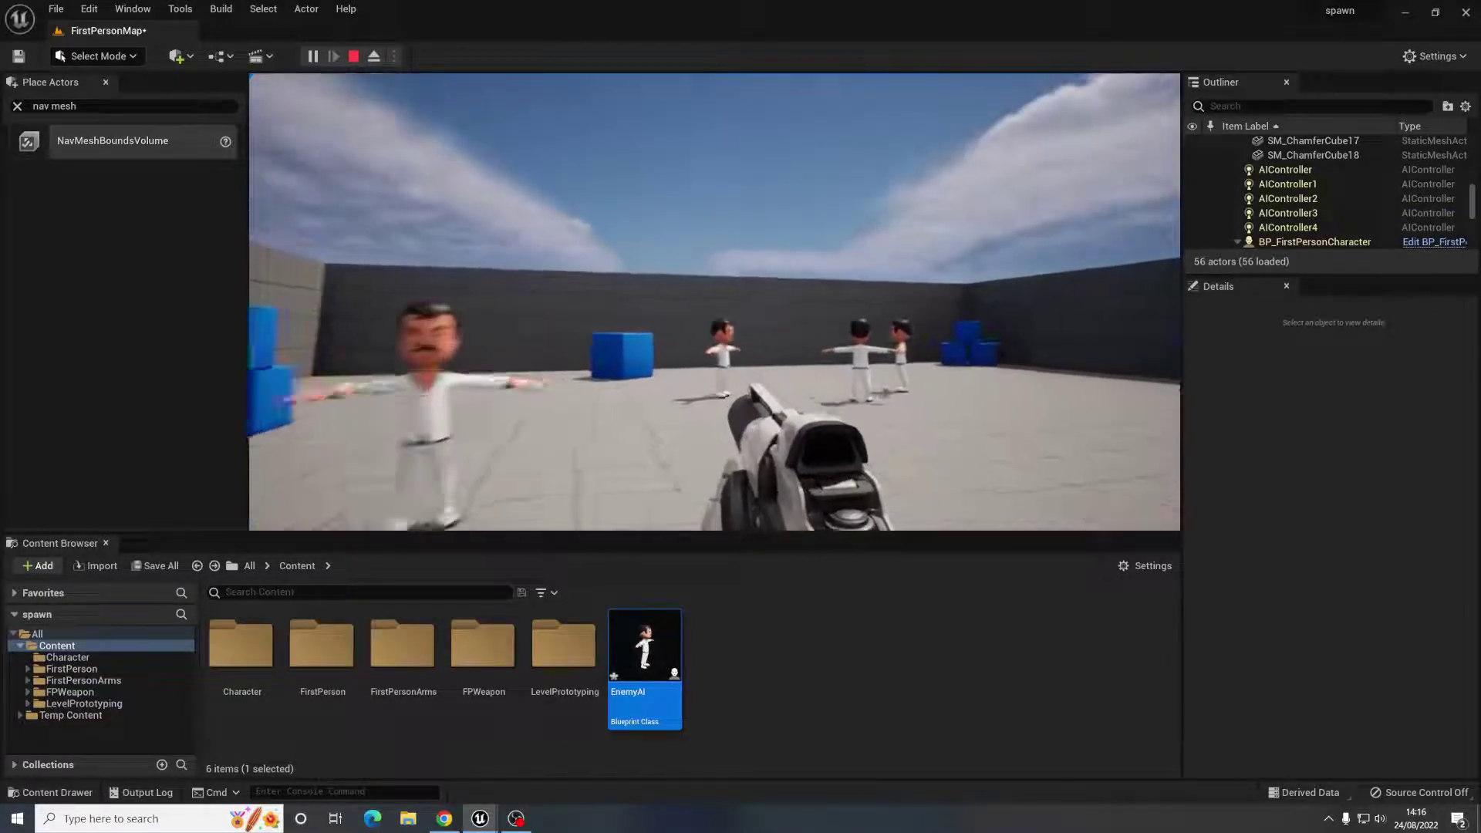
pyautogui.press('s')
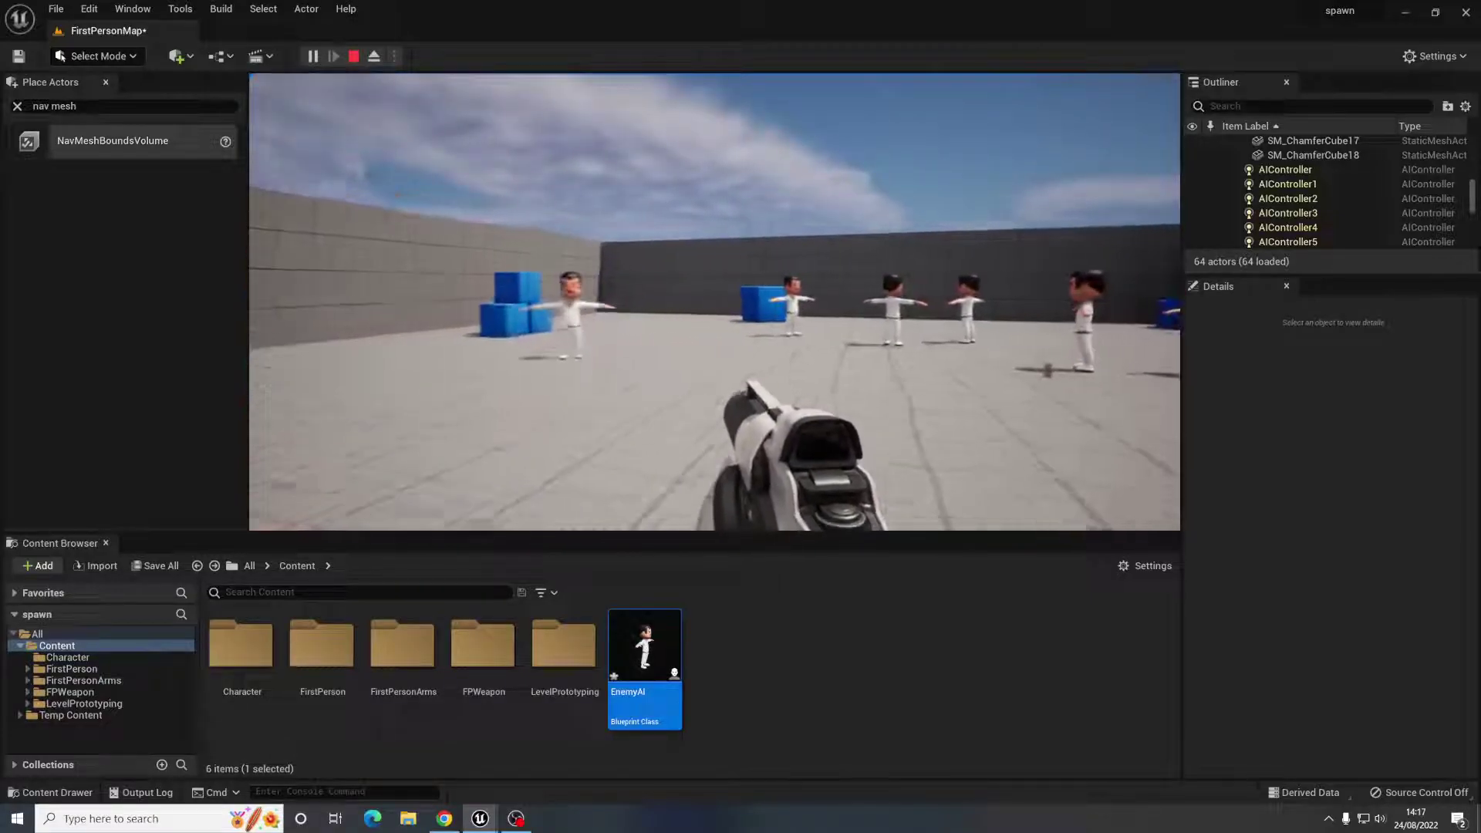
pyautogui.press('Escape')
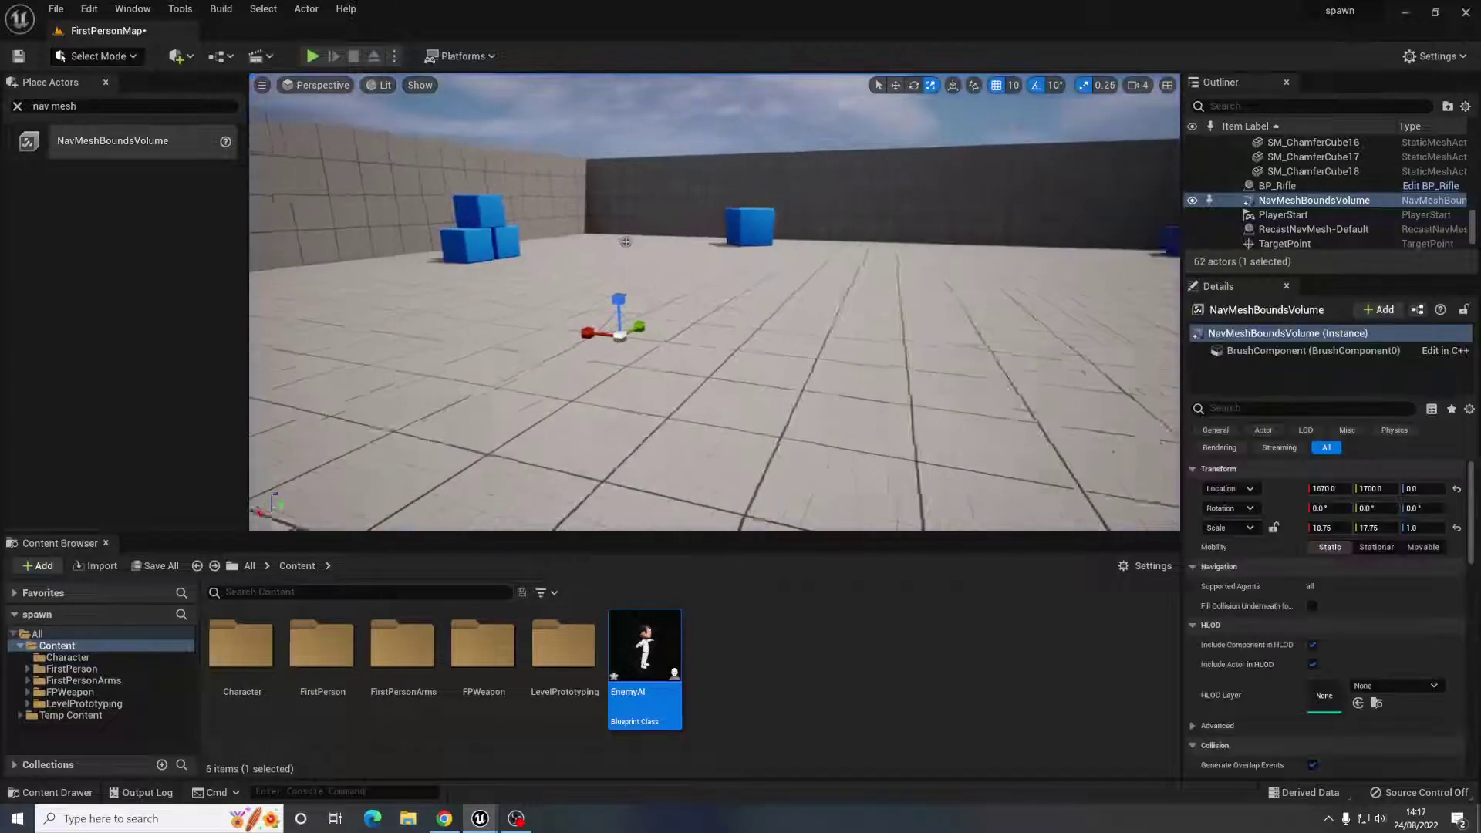
# - Search the placeable actors for "target" and place a second Target Point near the stacked cubes in the arena's far corner
pyautogui.moveTo(714, 301); pyautogui.dragTo(746, 295, button='right')
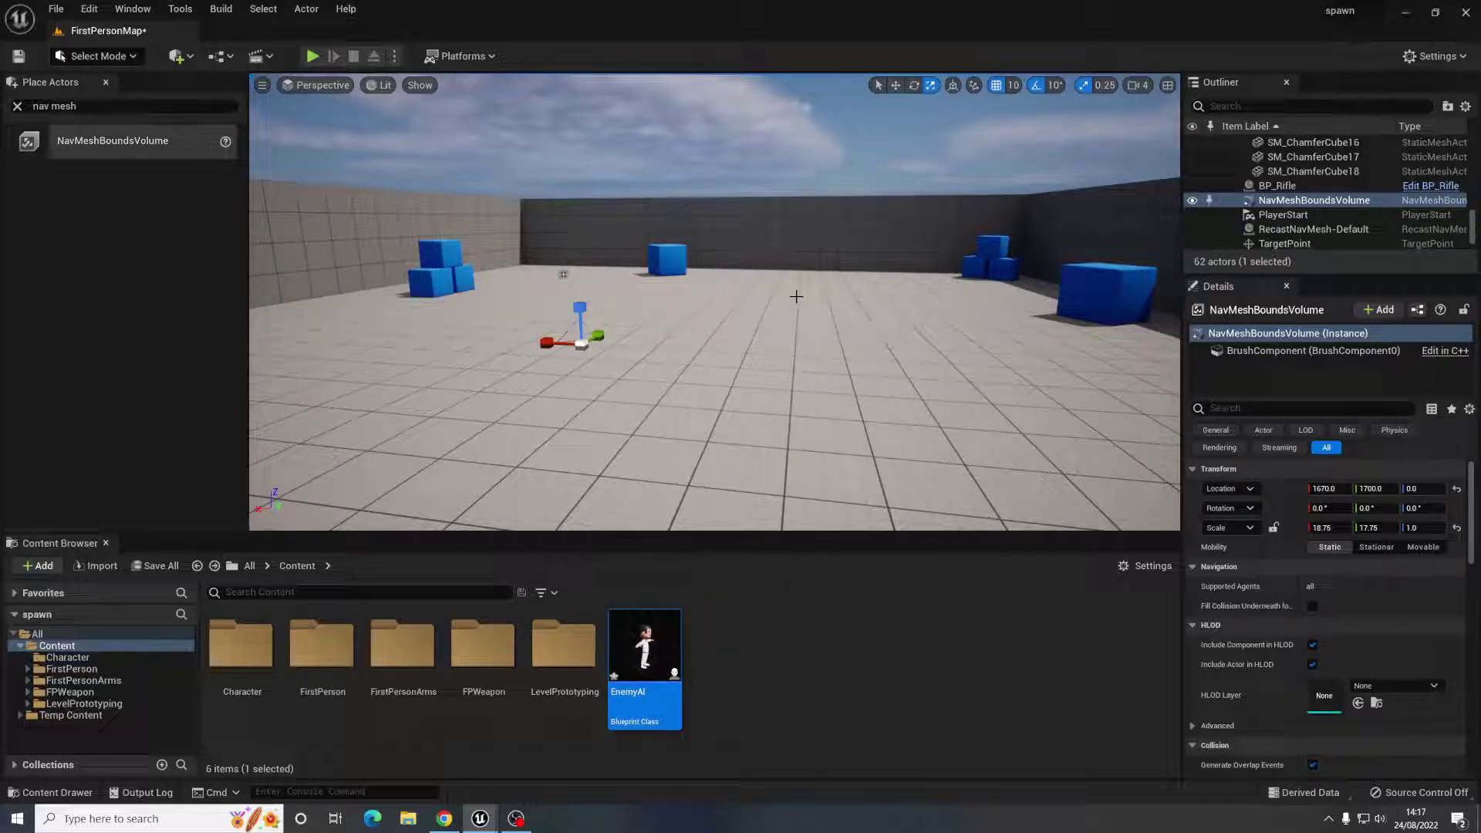
pyautogui.click(17, 106)
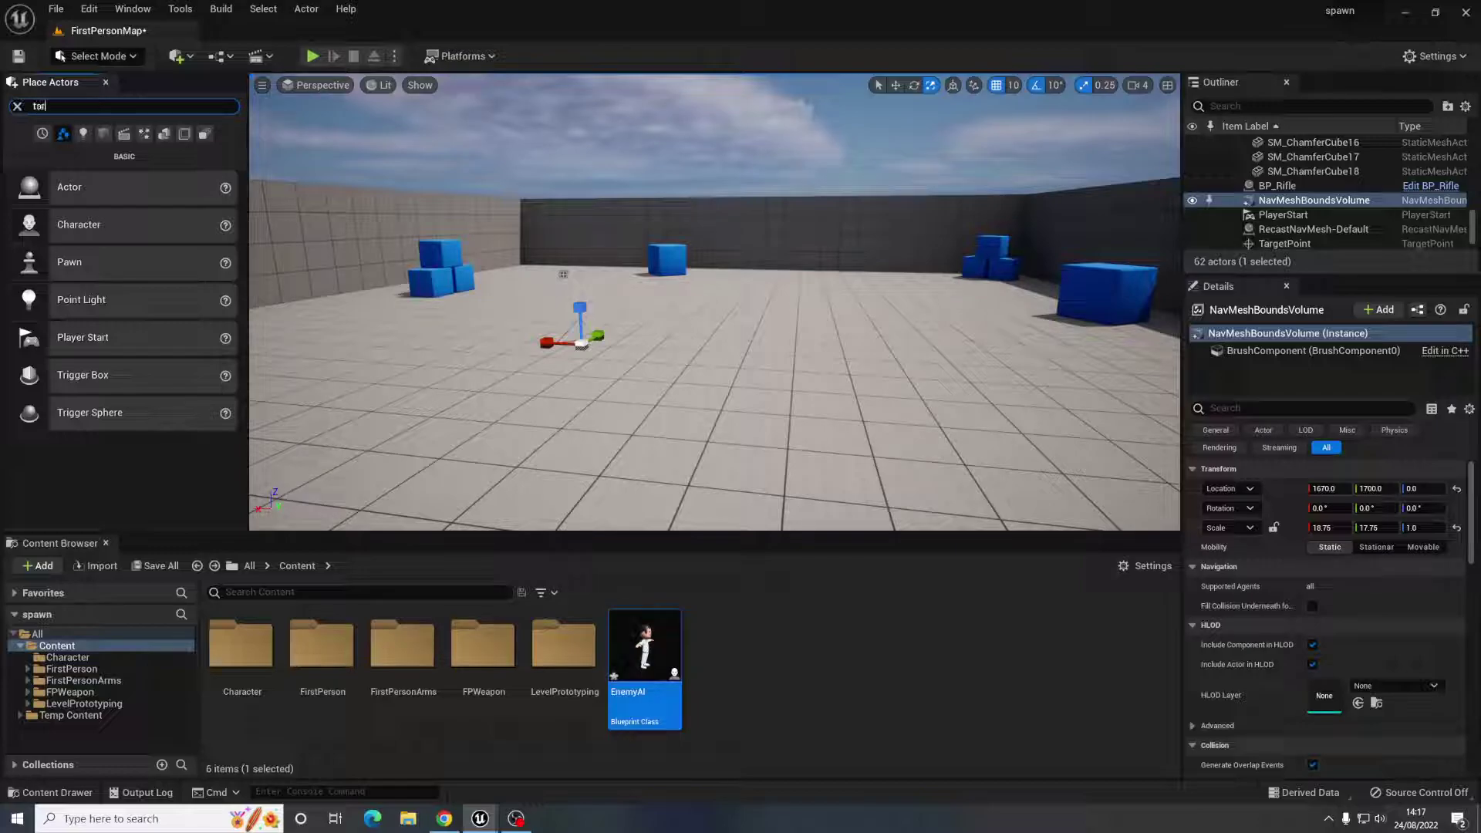
pyautogui.moveTo(100, 144); pyautogui.dragTo(1016, 293)
pyautogui.moveTo(1016, 293); pyautogui.dragTo(1172, 232, button='right')
pyautogui.press('w')
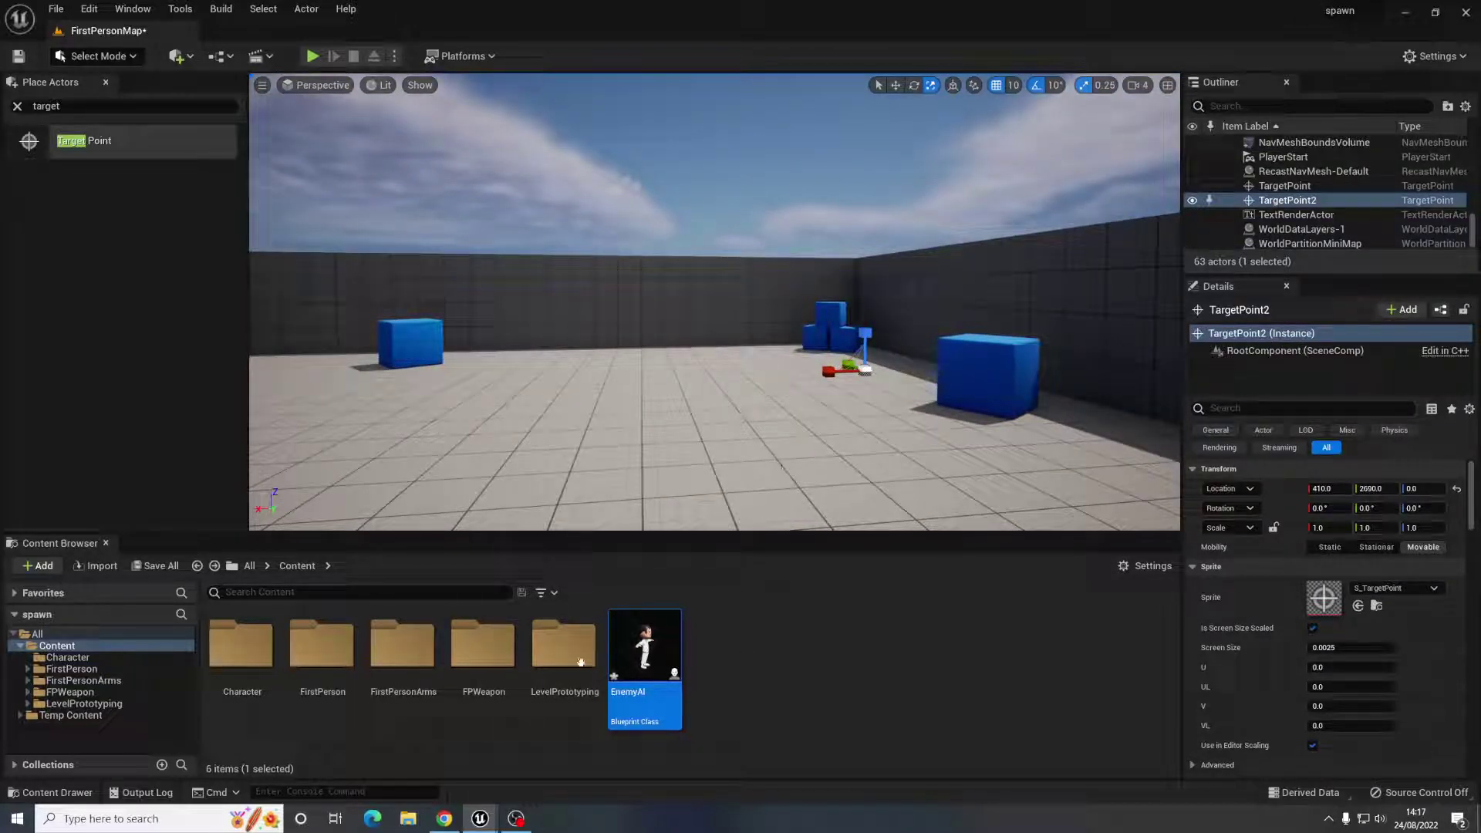
# - Open the Level Blueprint and insert a Sequence node between Event Tick and the Delay
pyautogui.click(221, 60)
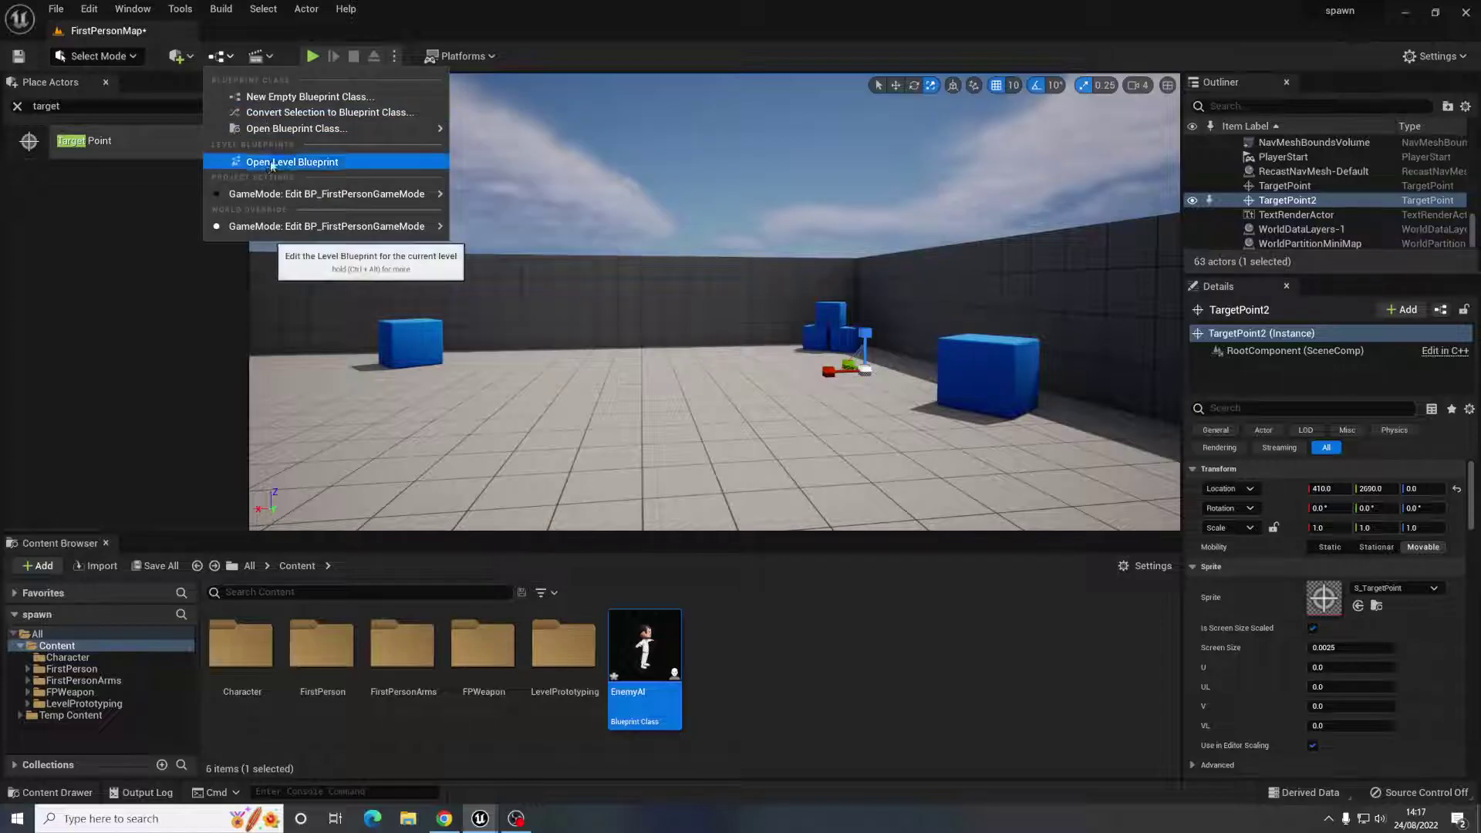
pyautogui.click(266, 158)
pyautogui.scroll(-2, 661, 295)
pyautogui.moveTo(561, 313); pyautogui.dragTo(634, 322, button='right')
pyautogui.moveTo(582, 283); pyautogui.dragTo(401, 297)
pyautogui.write('eq')
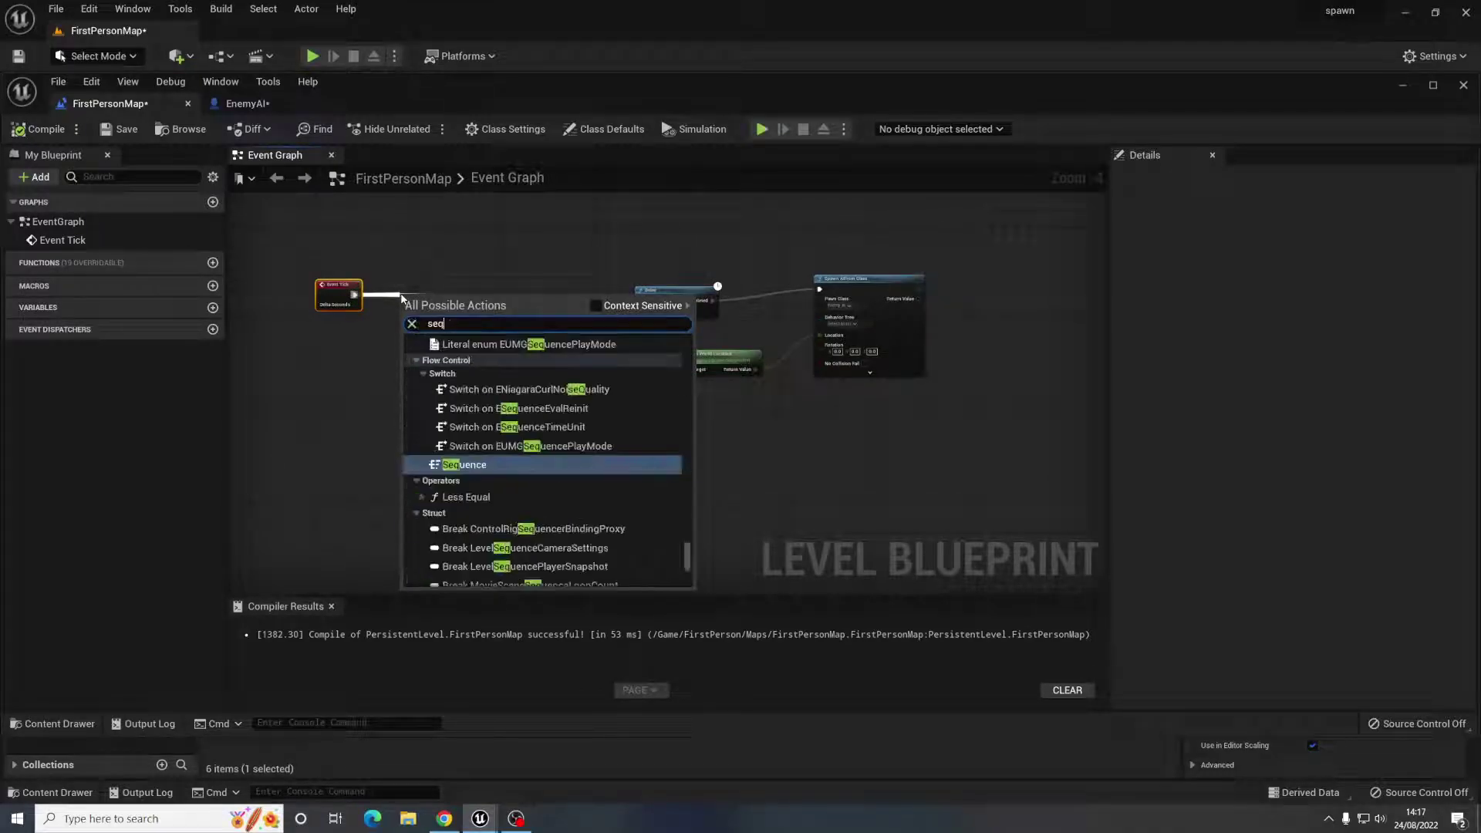
pyautogui.click(483, 464)
pyautogui.scroll(5, 445, 279)
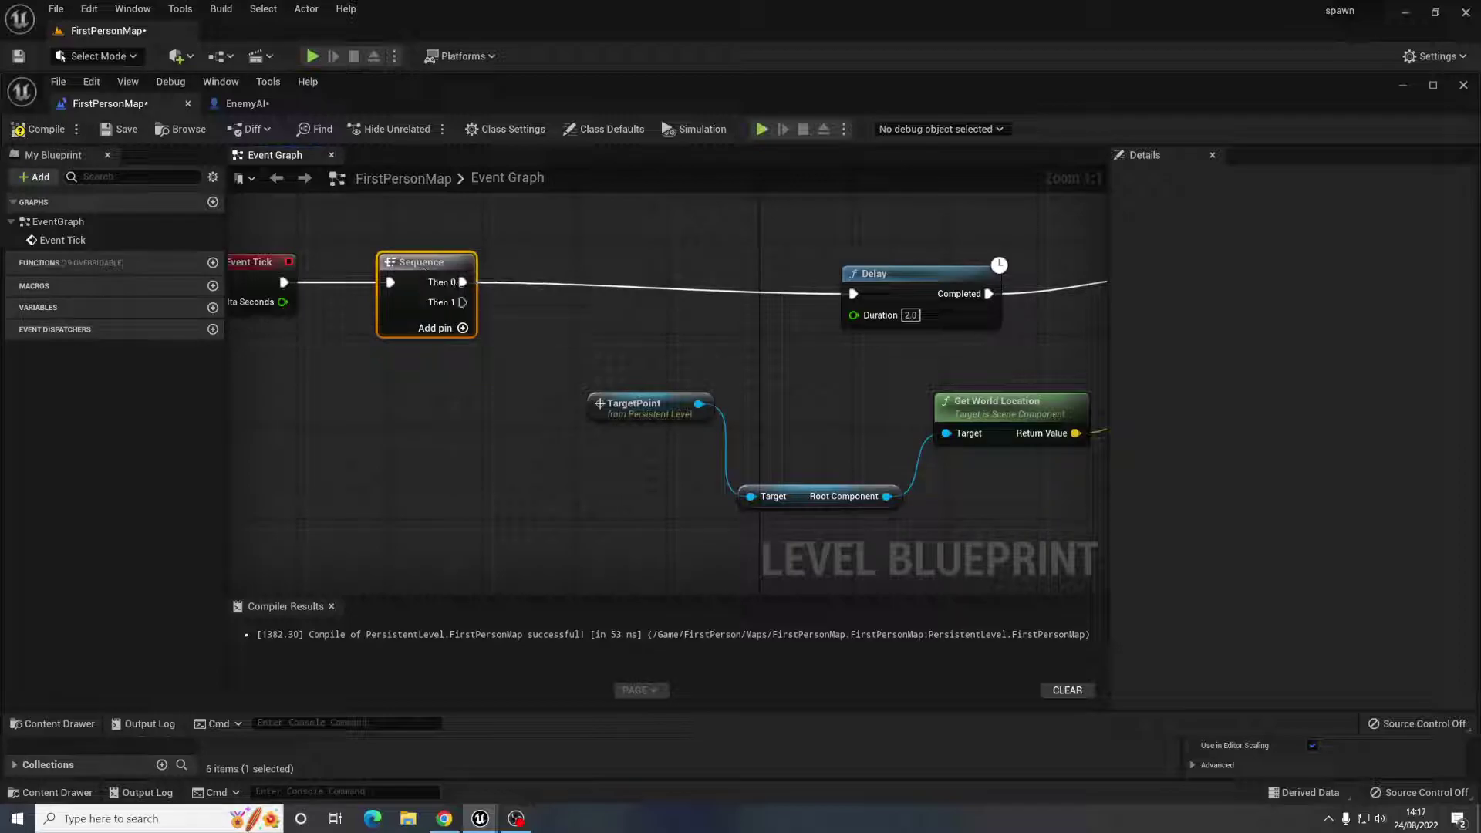
pyautogui.scroll(-3, 463, 284)
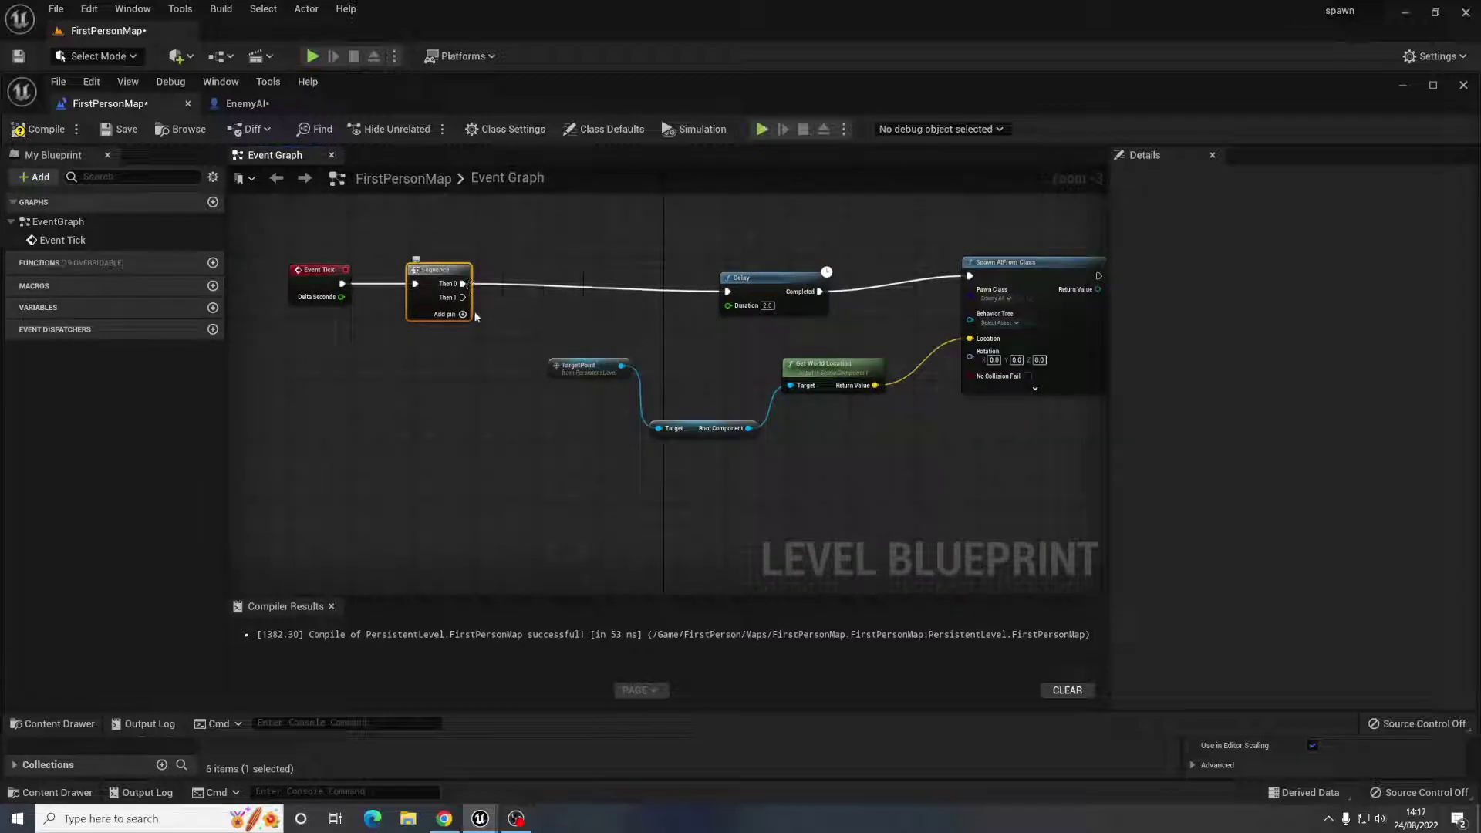
# - Duplicate the Delay, TargetPoint, Root Component, Get World Location and Spawn AIFrom Class nodes, placing the copies below the originals
pyautogui.scroll(-1, 497, 337)
pyautogui.moveTo(586, 316); pyautogui.dragTo(559, 303, button='right')
pyautogui.moveTo(469, 319); pyautogui.dragTo(493, 303, button='right')
pyautogui.moveTo(552, 228); pyautogui.dragTo(941, 414)
pyautogui.hotkey('ctrl', 'c')
pyautogui.hotkey('ctrl', 'v')
pyautogui.moveTo(1079, 318); pyautogui.dragTo(796, 445)
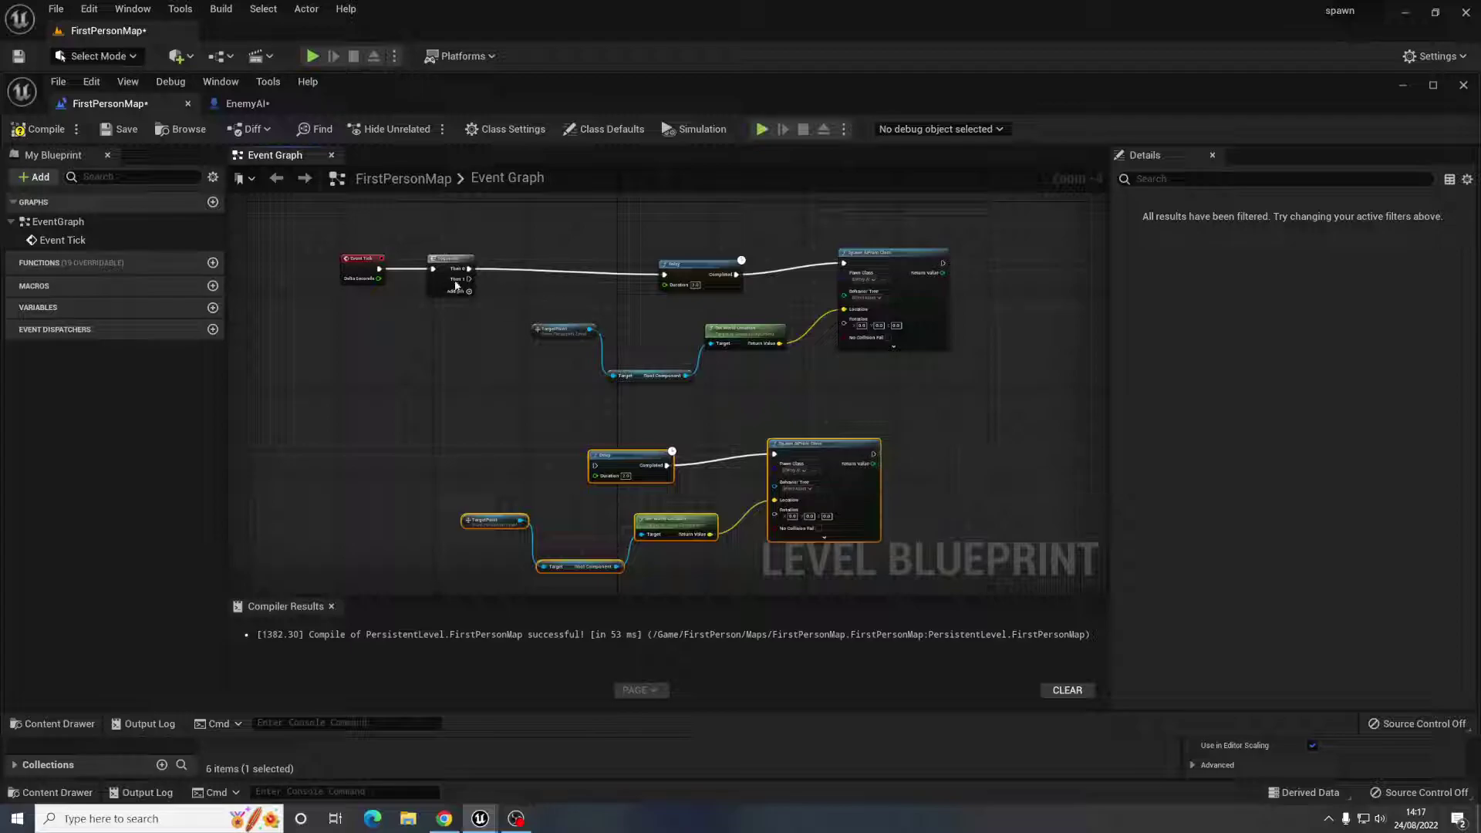
# - Connect the Sequence's Then 1 output to the copied Delay and set that Delay's Duration to 1.0
pyautogui.moveTo(471, 281); pyautogui.dragTo(595, 465)
pyautogui.moveTo(582, 328); pyautogui.dragTo(600, 322)
pyautogui.moveTo(653, 427); pyautogui.dragTo(625, 453, button='right')
pyautogui.scroll(4, 642, 378)
pyautogui.scroll(-3, 633, 392)
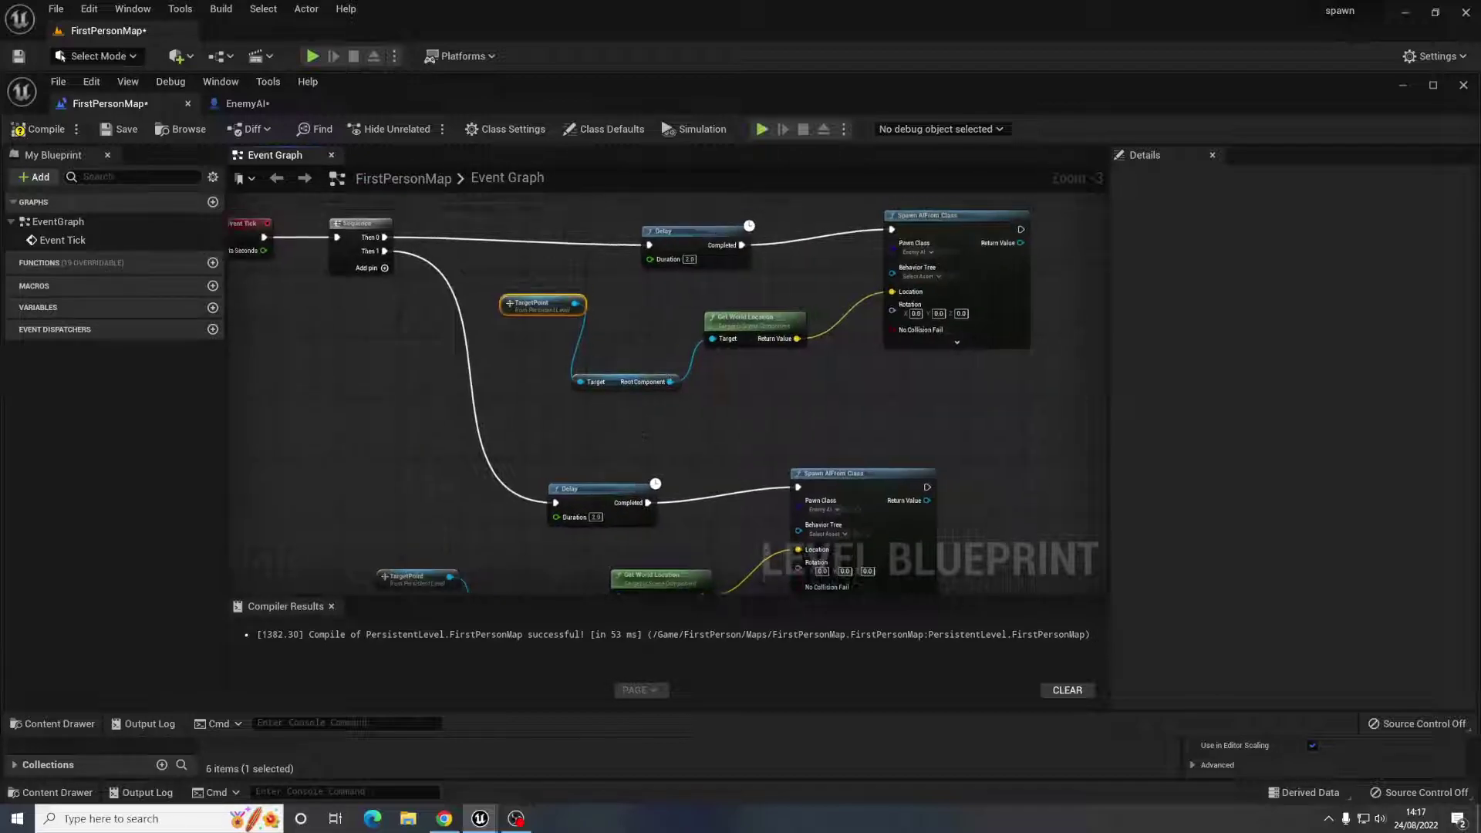
pyautogui.moveTo(596, 517); pyautogui.dragTo(621, 404, button='right')
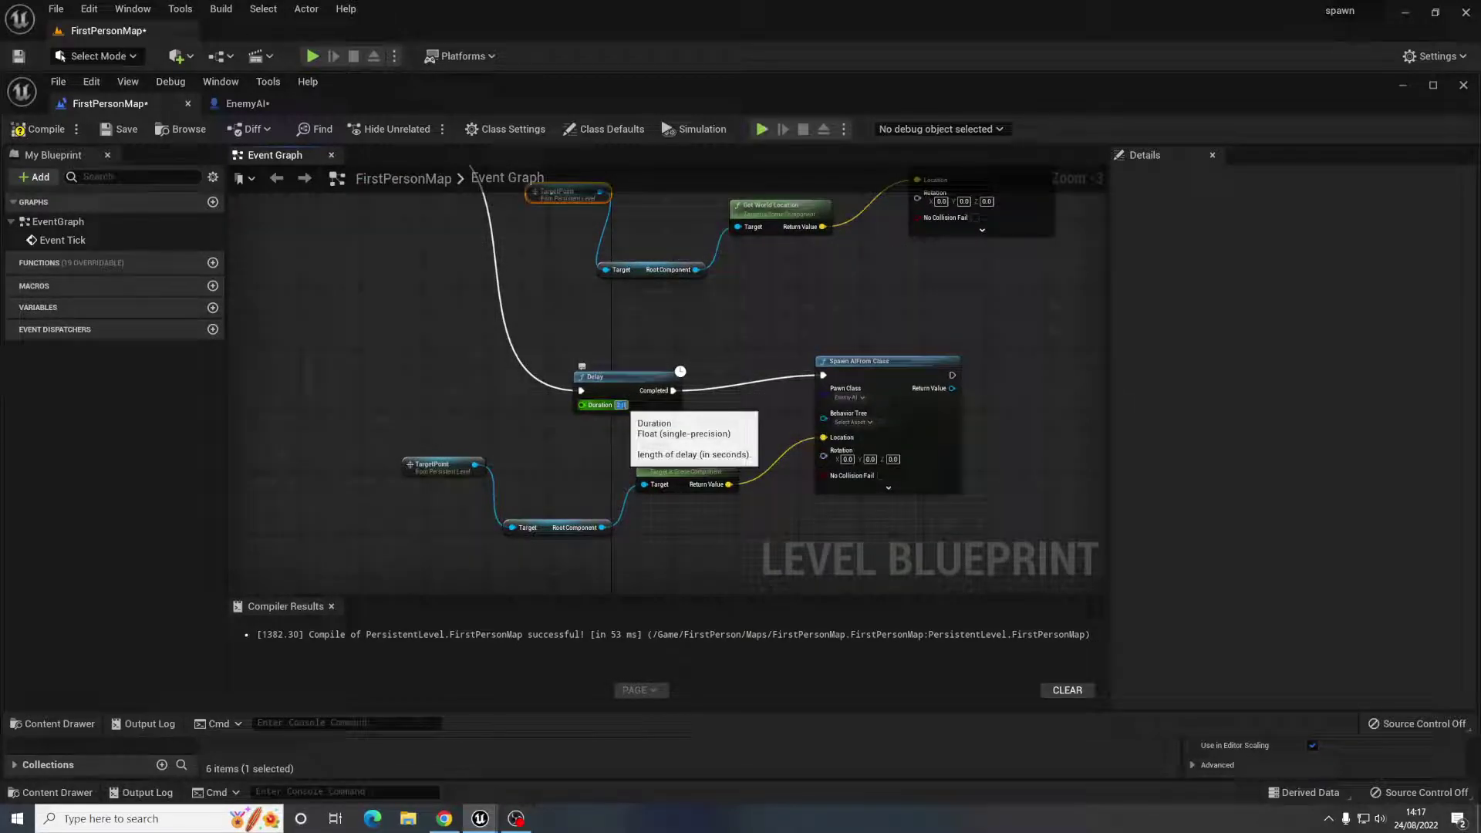
# - Replace the copied TargetPoint node with a reference to TargetPoint2 connected to Root Component's Target, and compile
pyautogui.click(435, 468)
pyautogui.scroll(3, 436, 470)
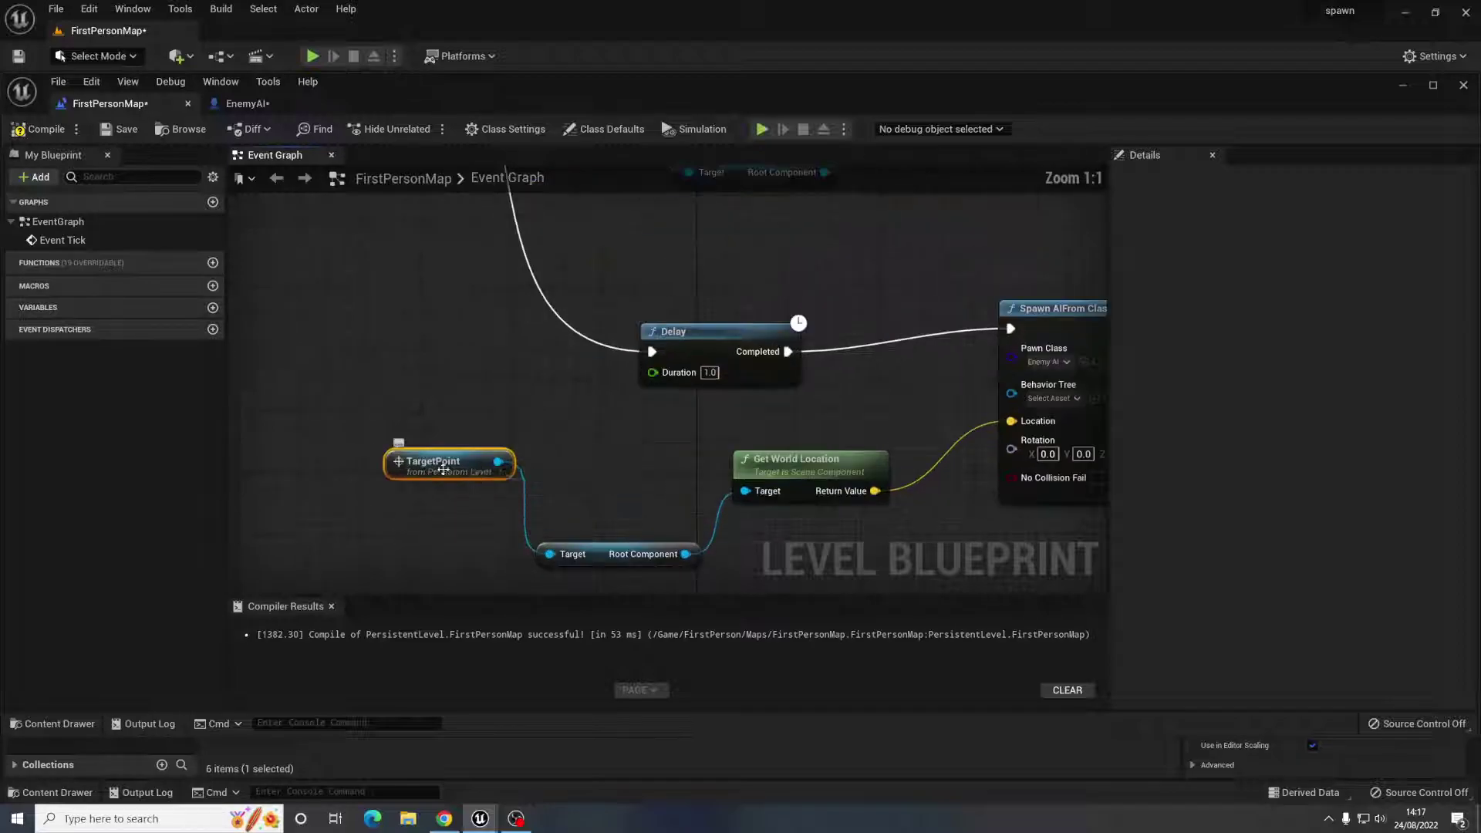
pyautogui.press('Delete')
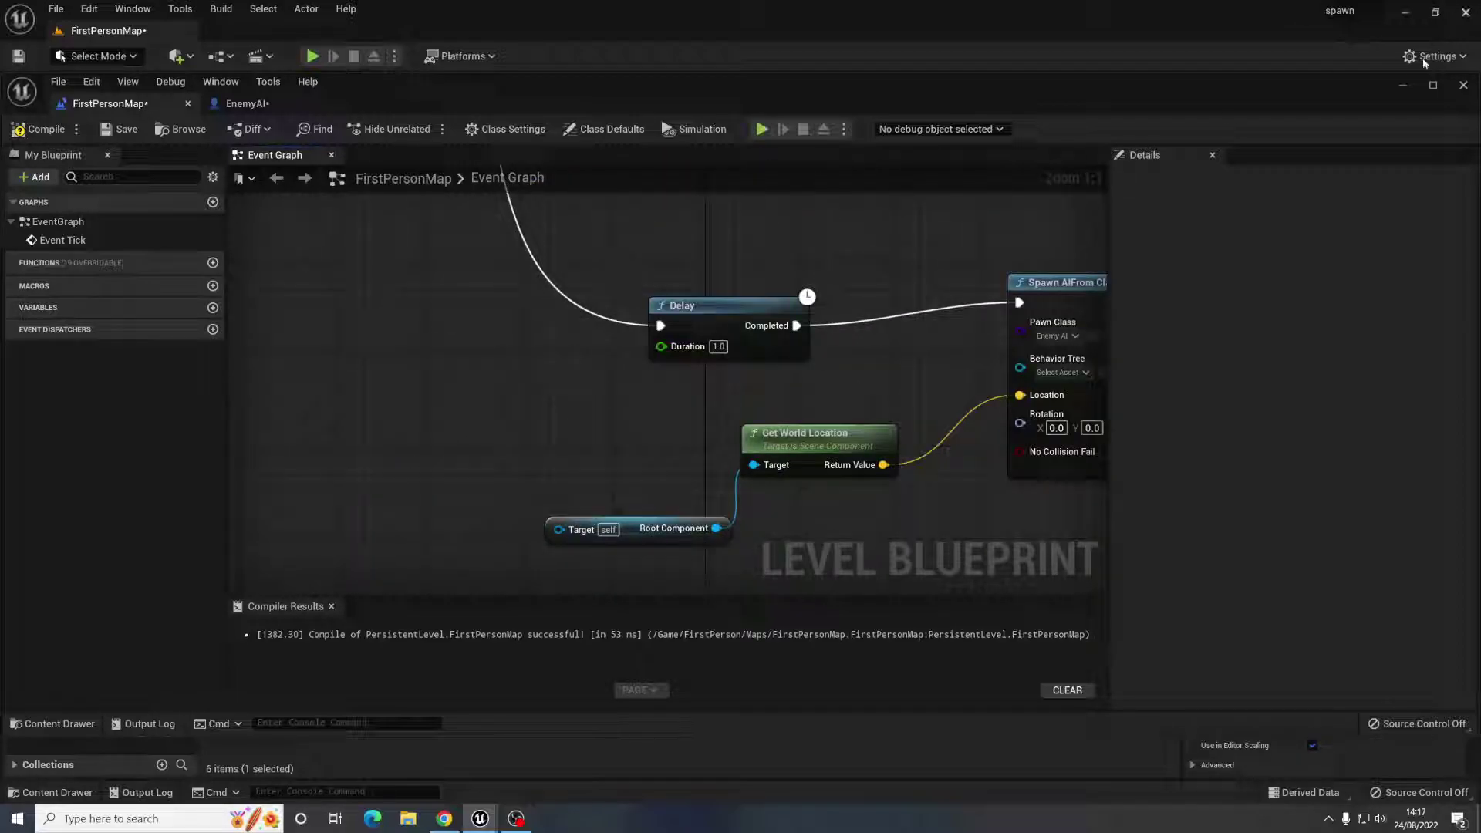
pyautogui.click(1405, 85)
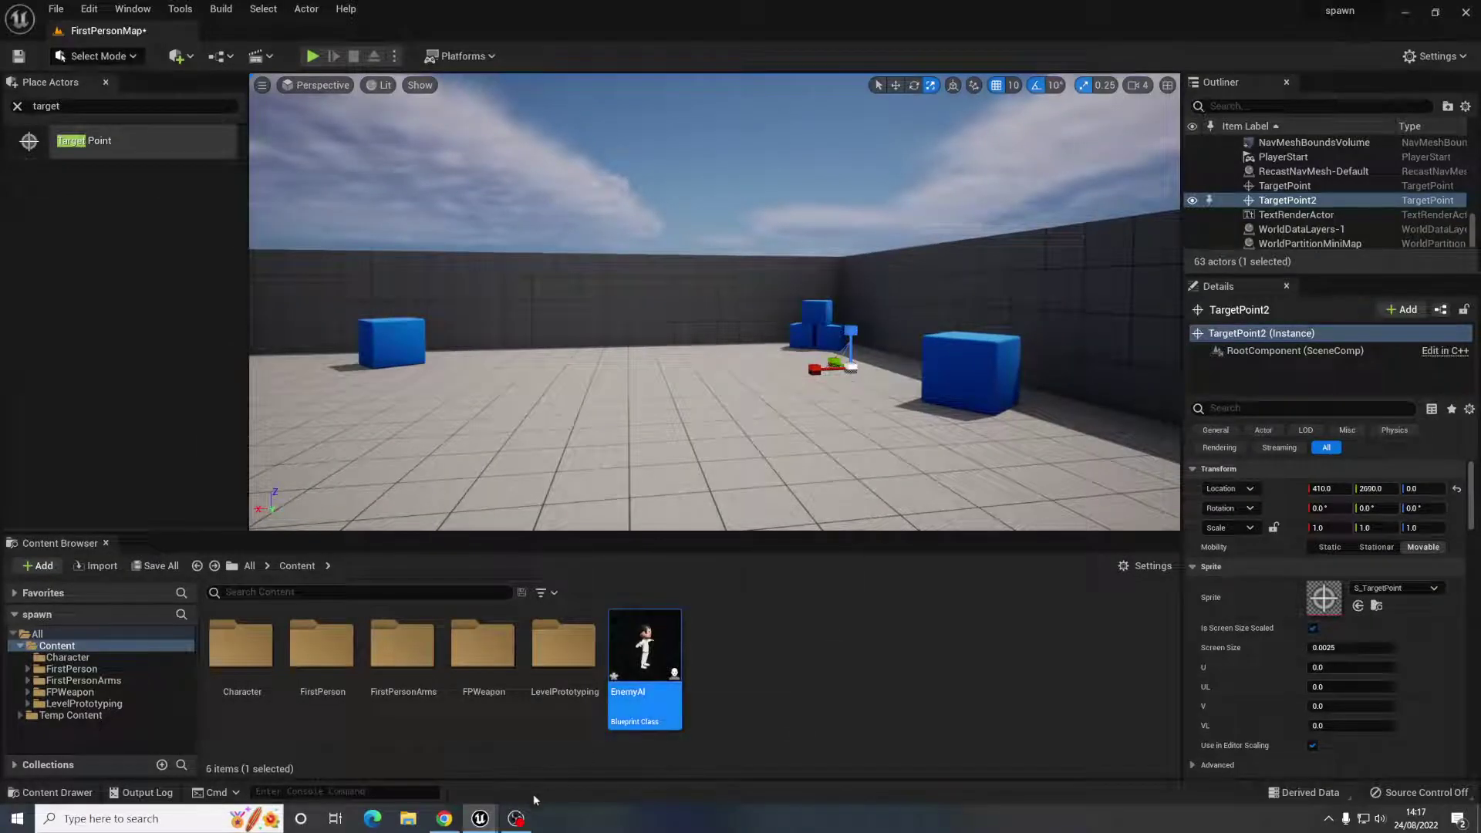
pyautogui.click(559, 729)
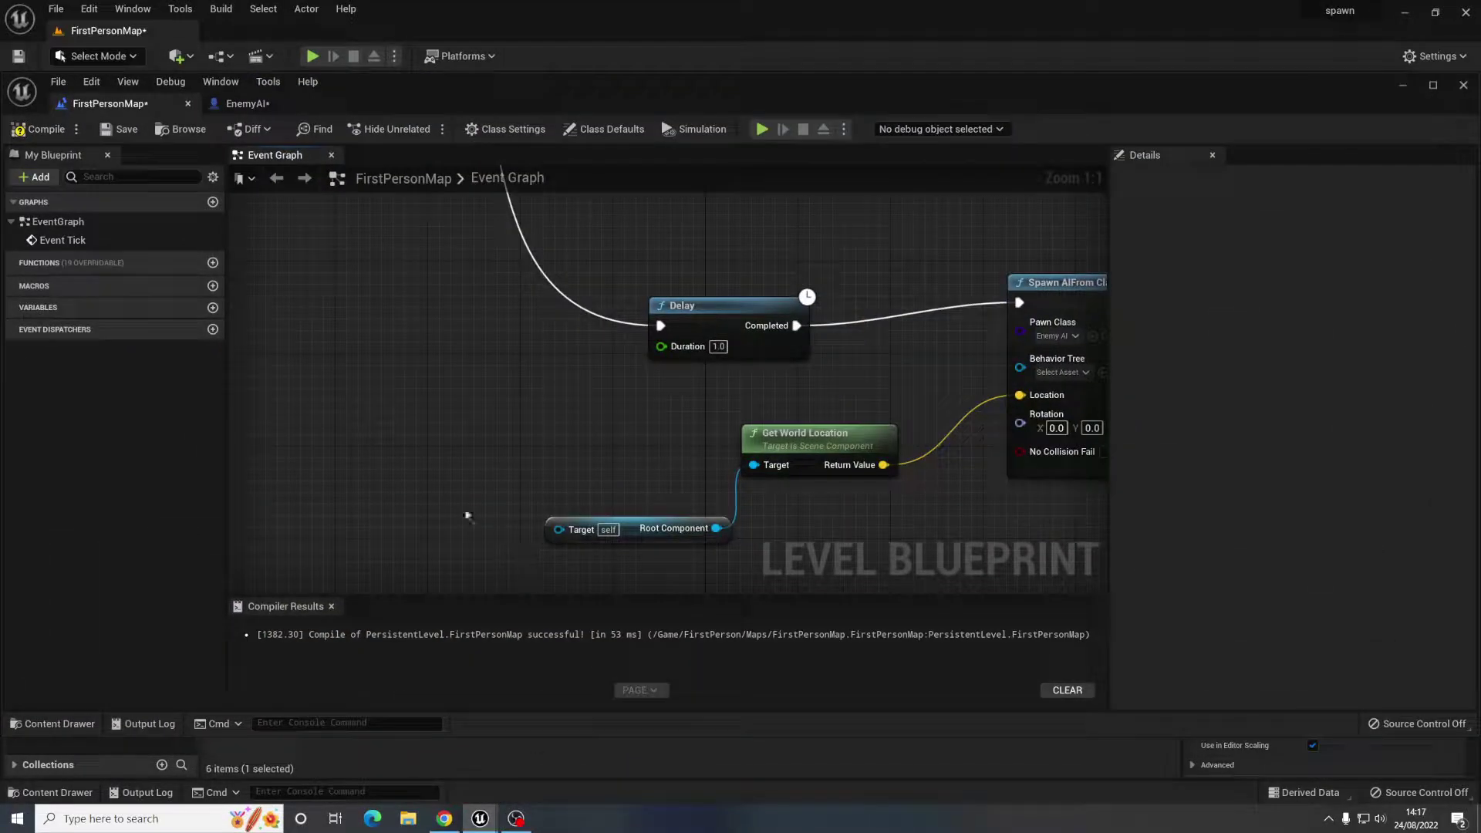
pyautogui.rightClick(388, 441)
pyautogui.click(583, 448)
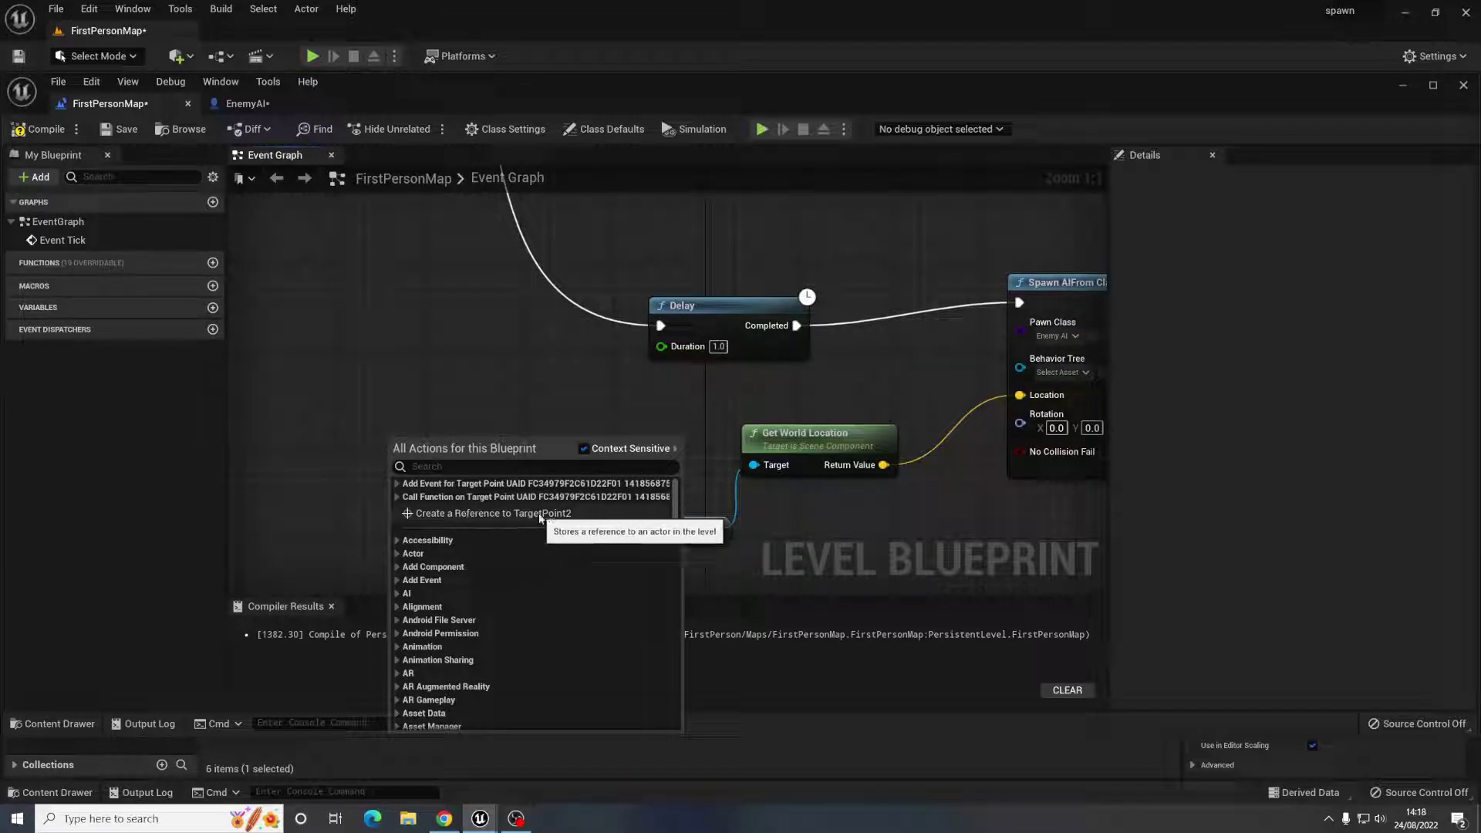
pyautogui.click(539, 513)
pyautogui.moveTo(506, 447); pyautogui.dragTo(564, 538)
pyautogui.click(40, 129)
# - Add the Then 2 and Then 3 output pins to the Sequence node and compile the Level Blueprint
pyautogui.scroll(-5, 465, 286)
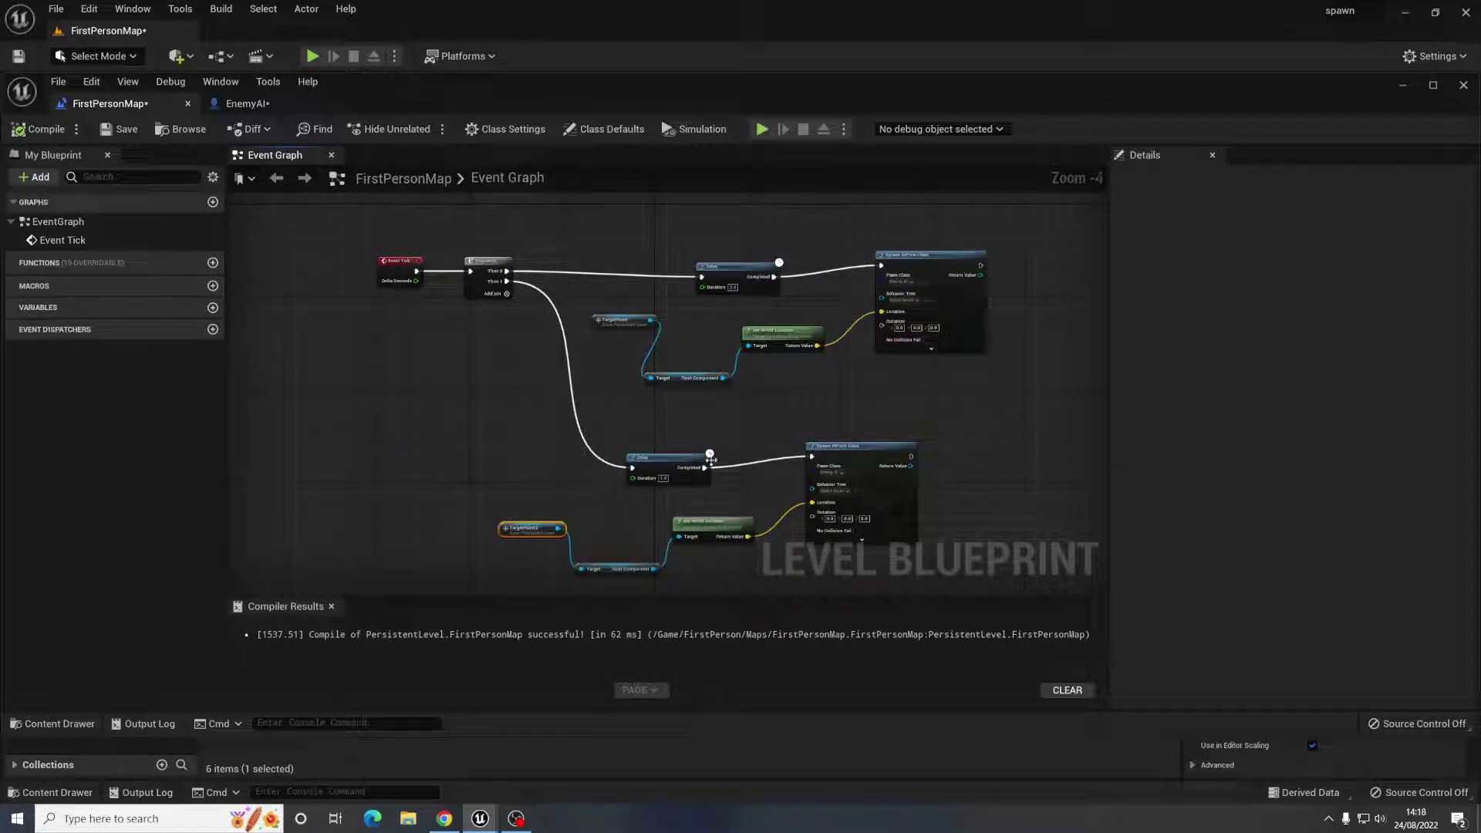
pyautogui.scroll(3, 463, 378)
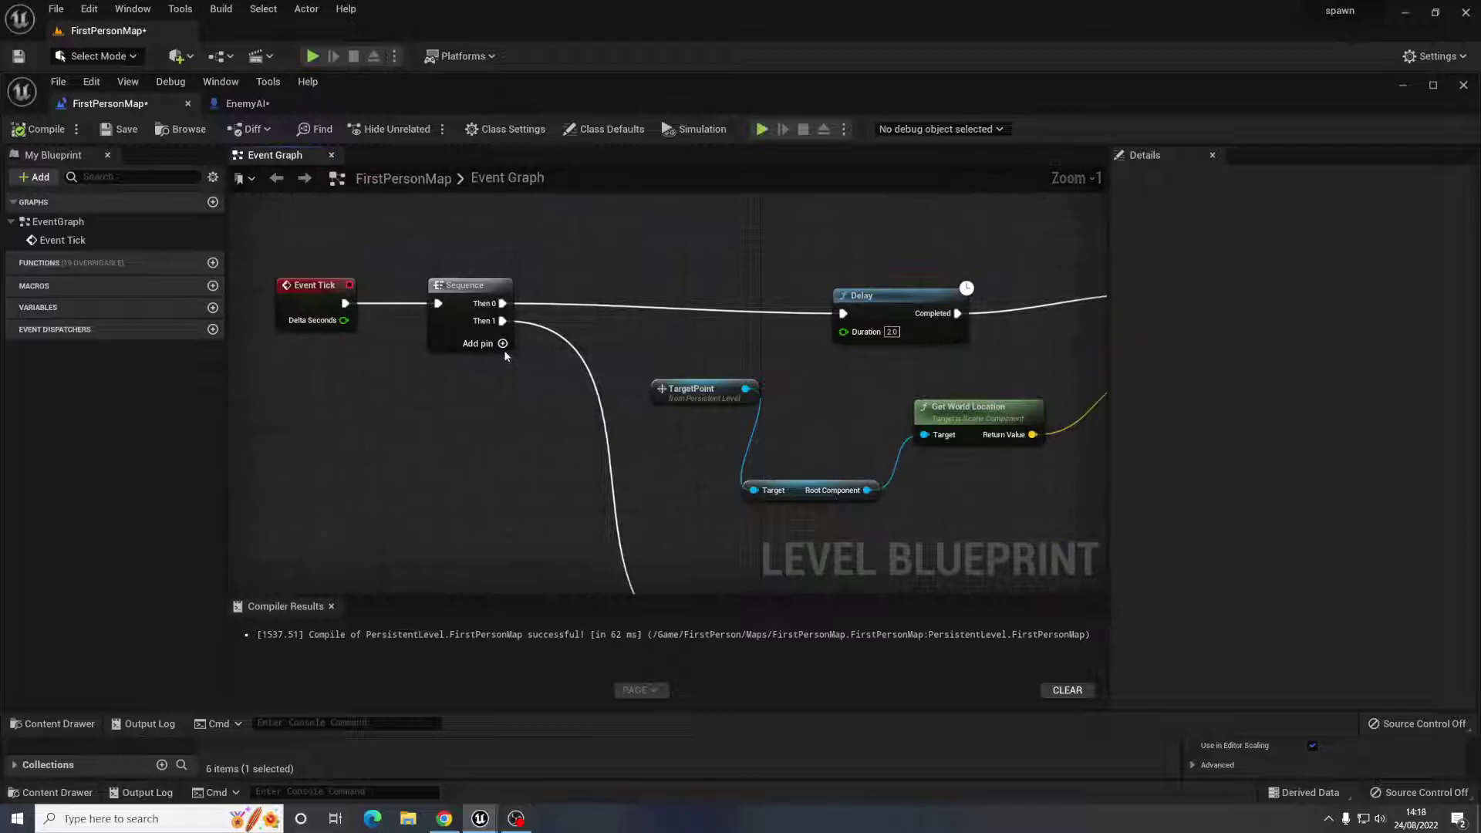
pyautogui.click(503, 344)
pyautogui.click(503, 361)
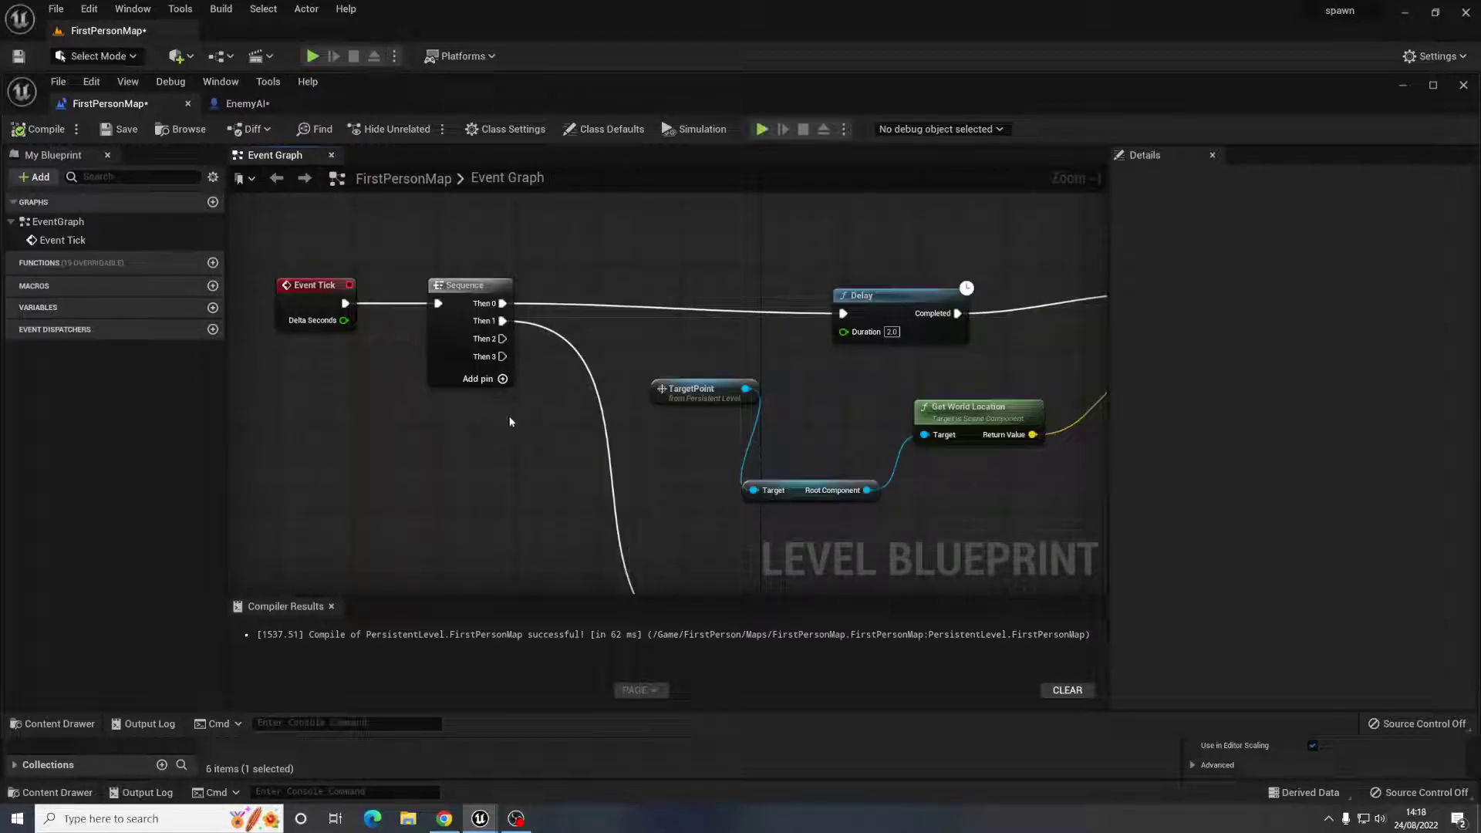
pyautogui.scroll(-4, 509, 421)
pyautogui.moveTo(509, 421); pyautogui.dragTo(556, 432, button='right')
pyautogui.click(40, 133)
# - Play-test the level from the editor to check enemy spawning at both target points, stop, and view the whole arena
pyautogui.click(1402, 85)
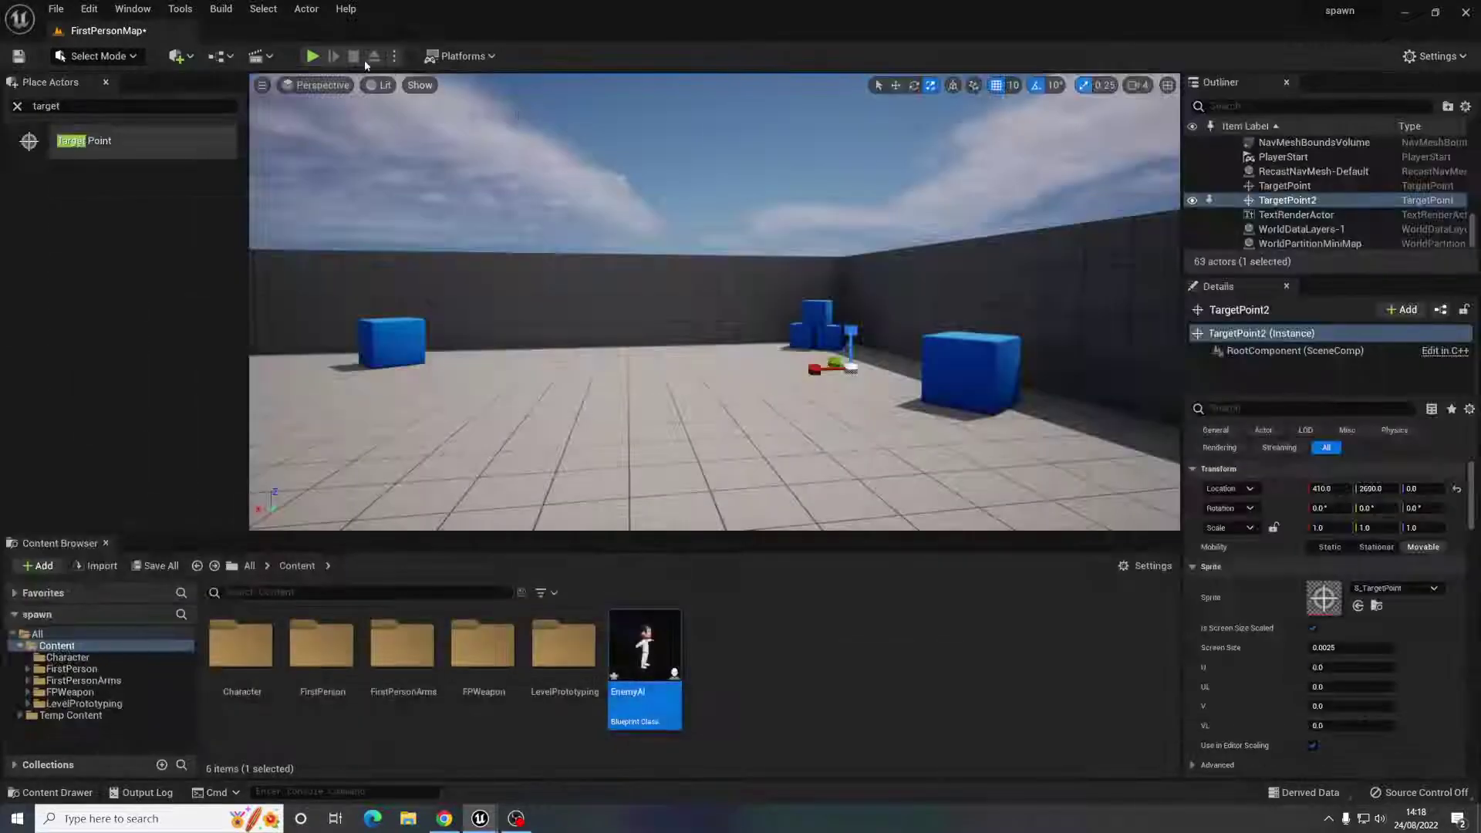
pyautogui.click(313, 56)
pyautogui.press('w')
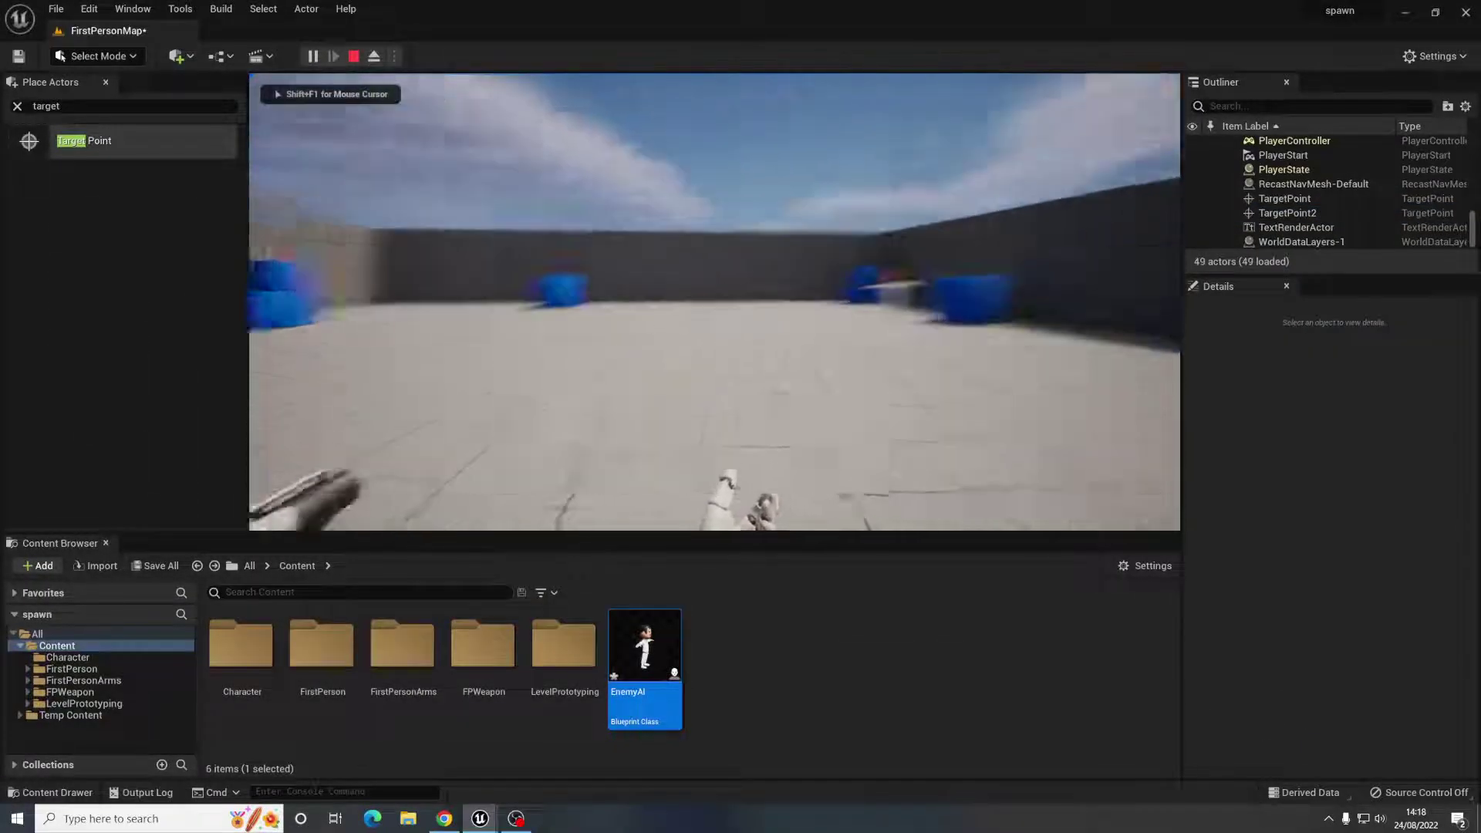
pyautogui.press('w')
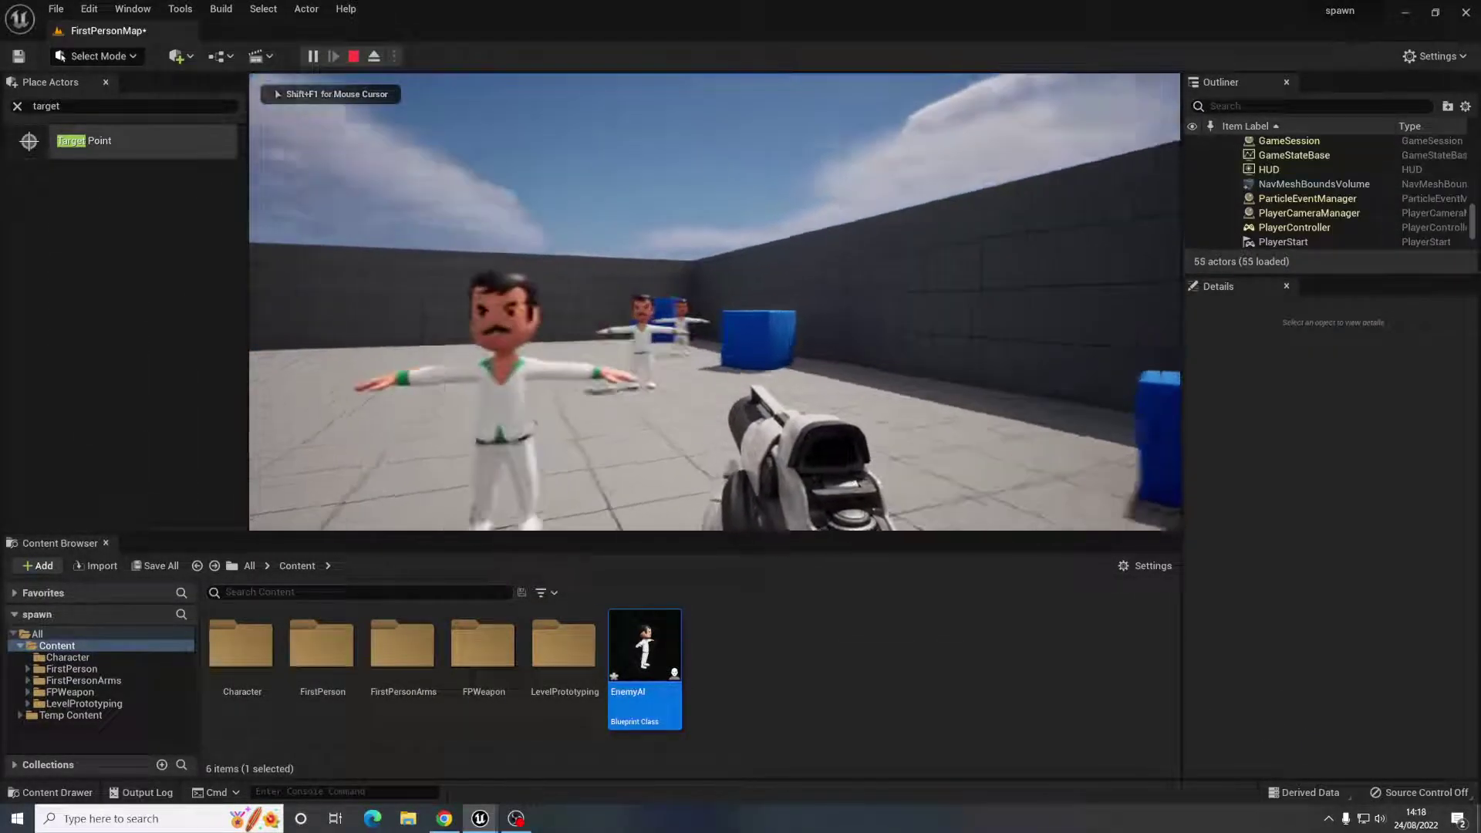
pyautogui.press('w')
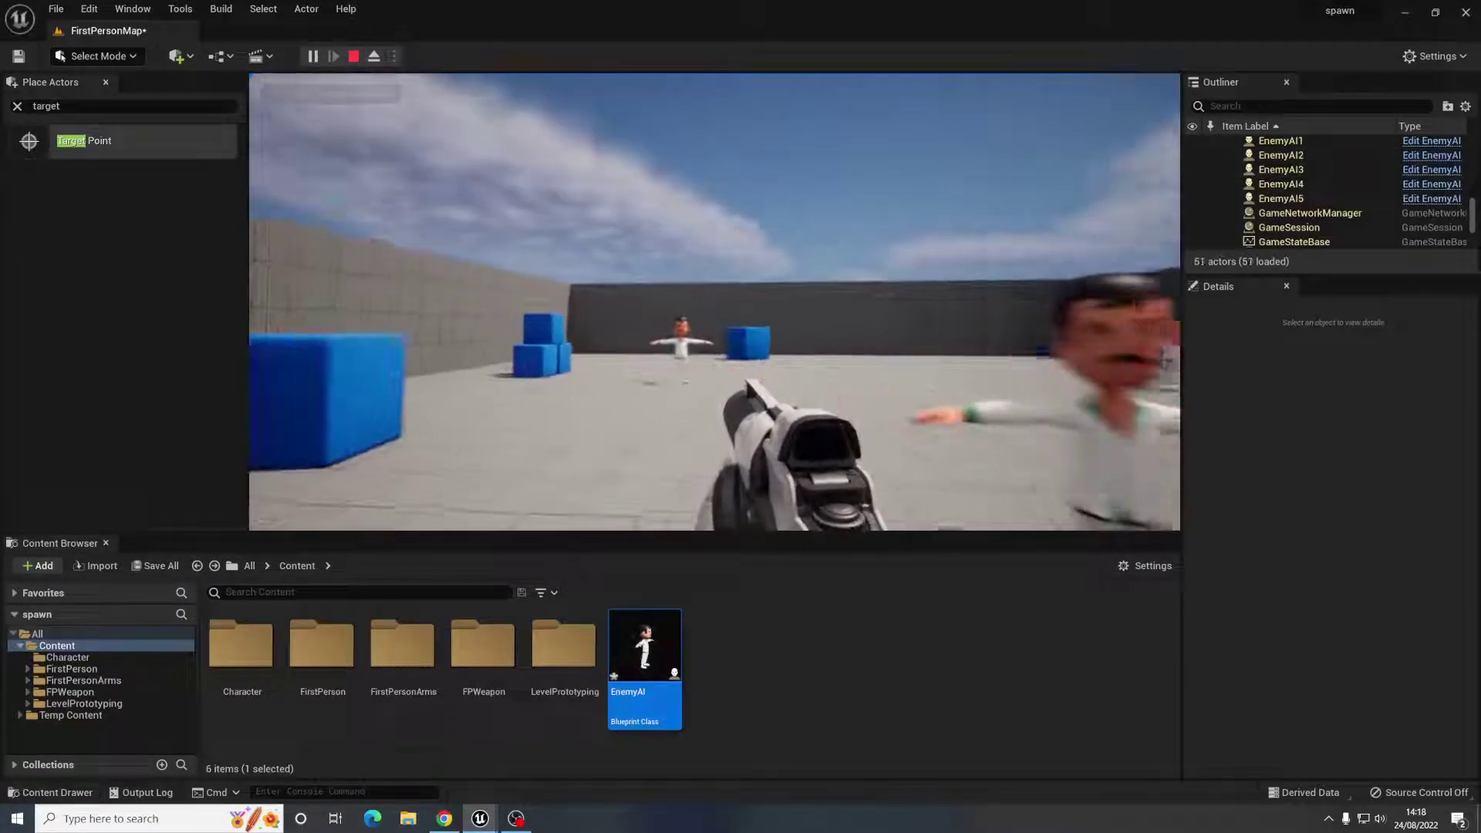
pyautogui.press('w')
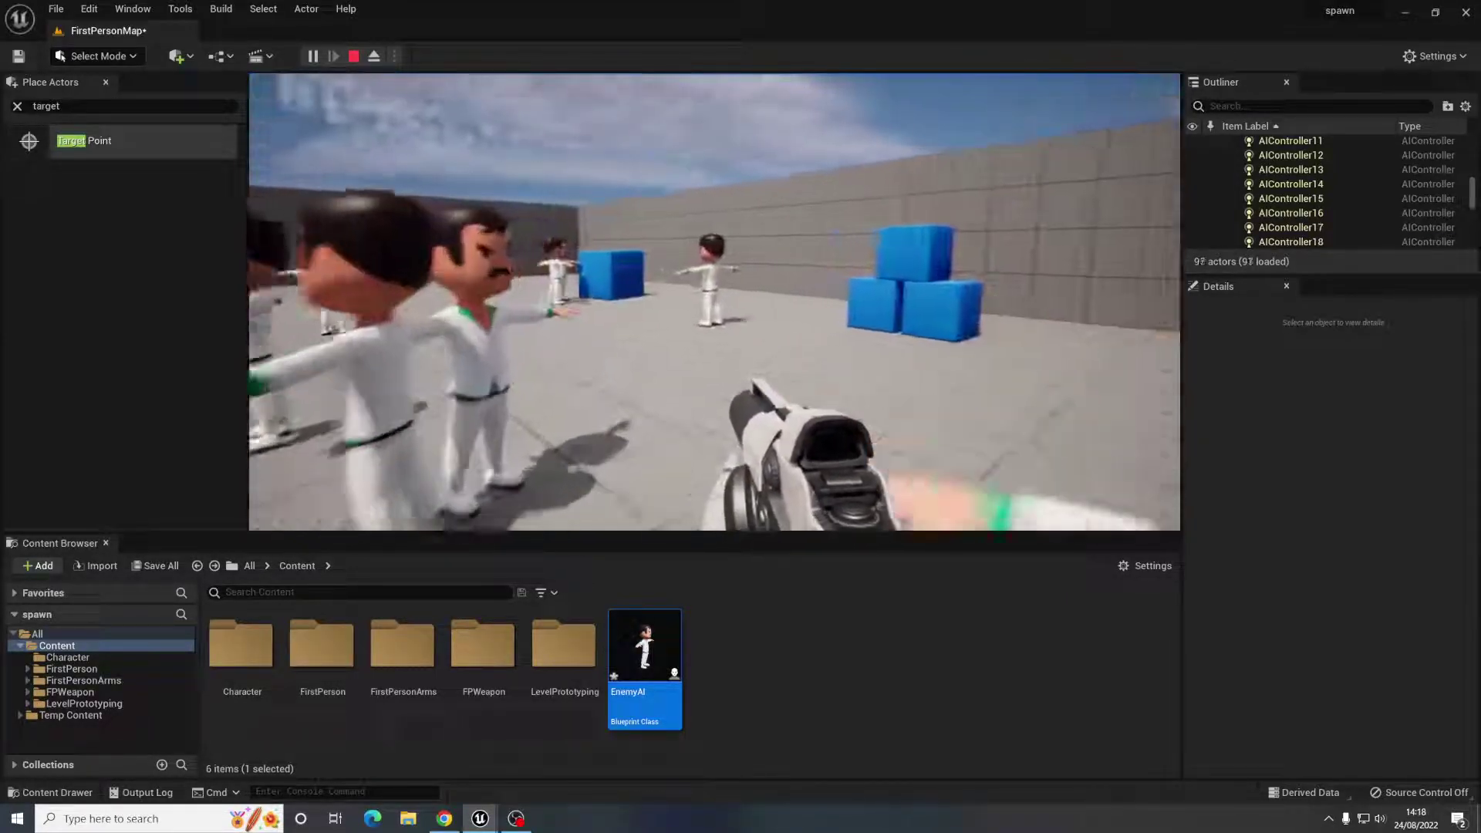
pyautogui.press('Escape')
pyautogui.moveTo(714, 300); pyautogui.dragTo(758, 325, button='right')
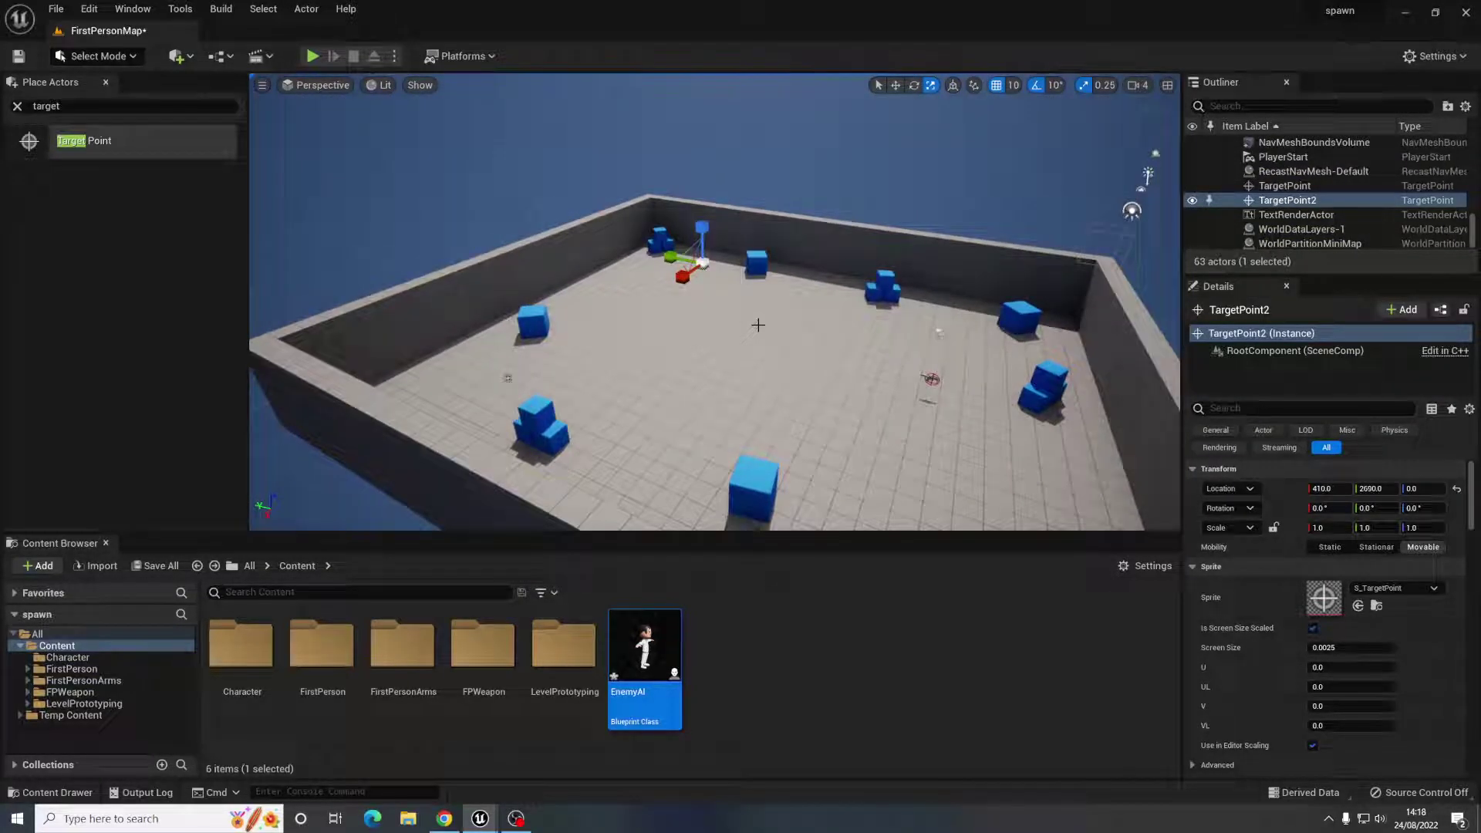